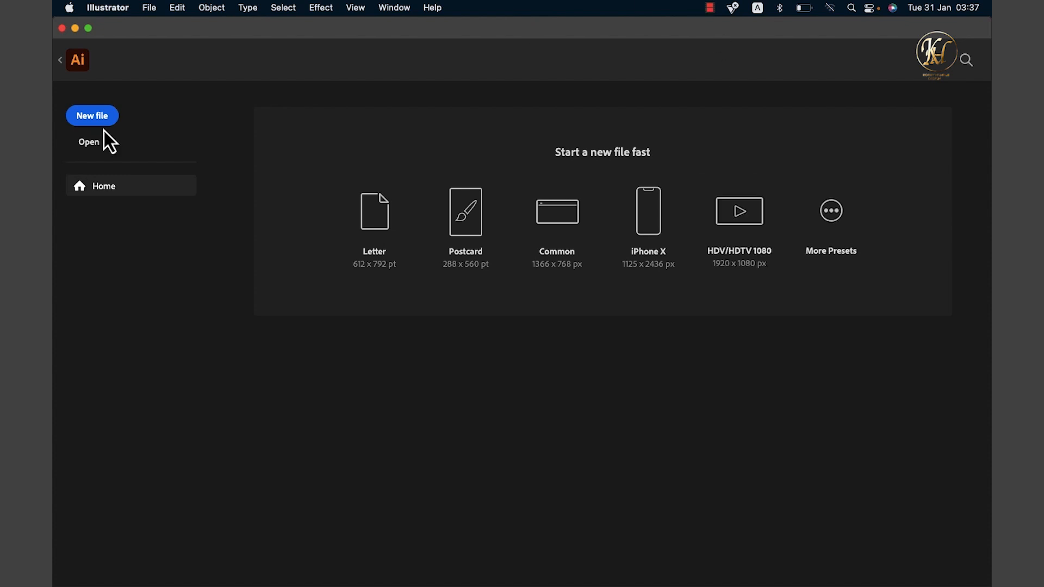
# - Create a new landscape document of 125 x 75 px with RGB color mode and 300 ppi raster effects
pyautogui.click(96, 117)
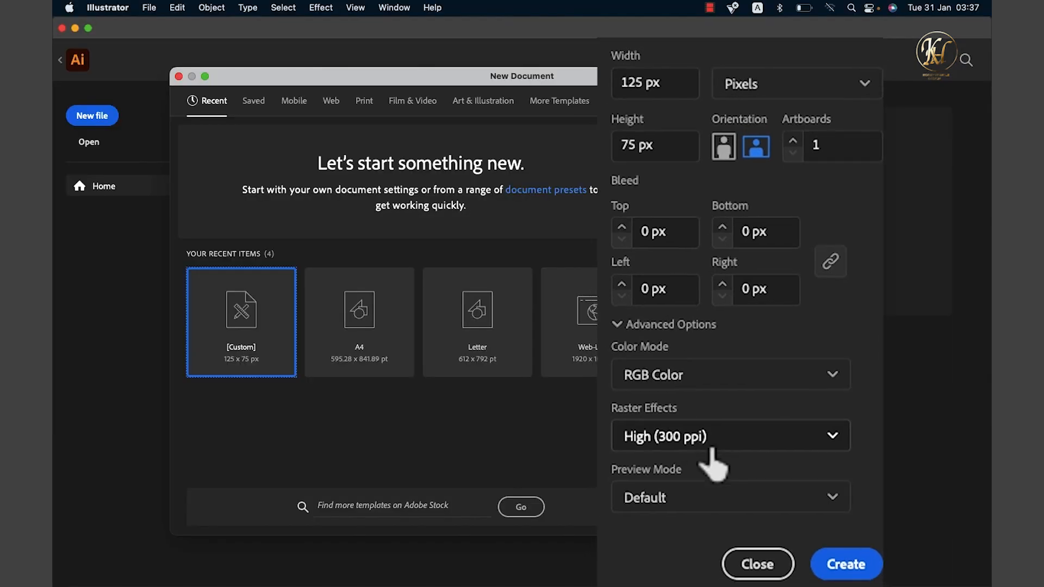
pyautogui.click(847, 523)
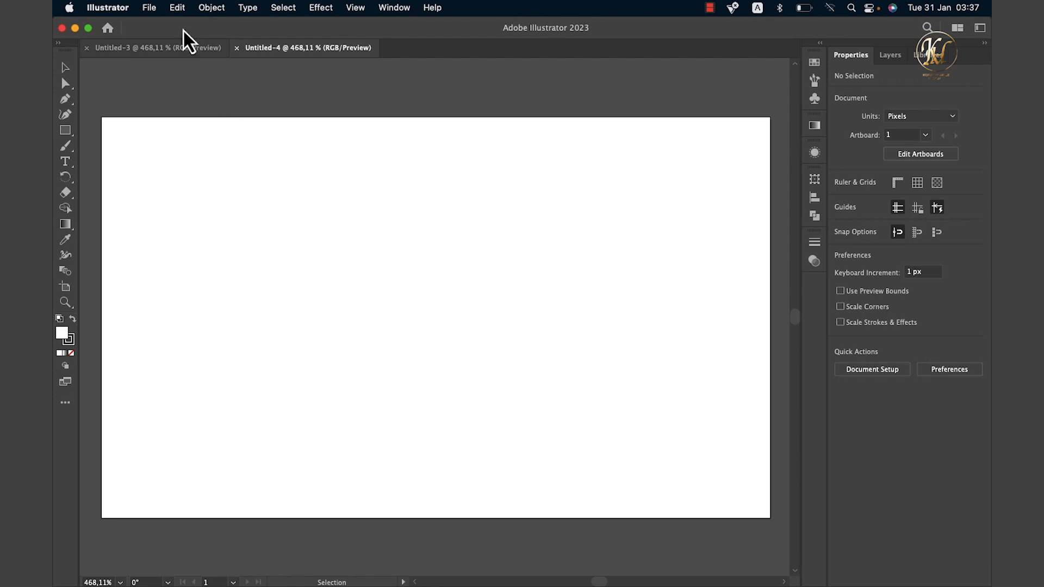
# - In the document setup, enable Simulate Colored Paper and set the first transparency grid color to a near-black reddish brown
pyautogui.click(152, 8)
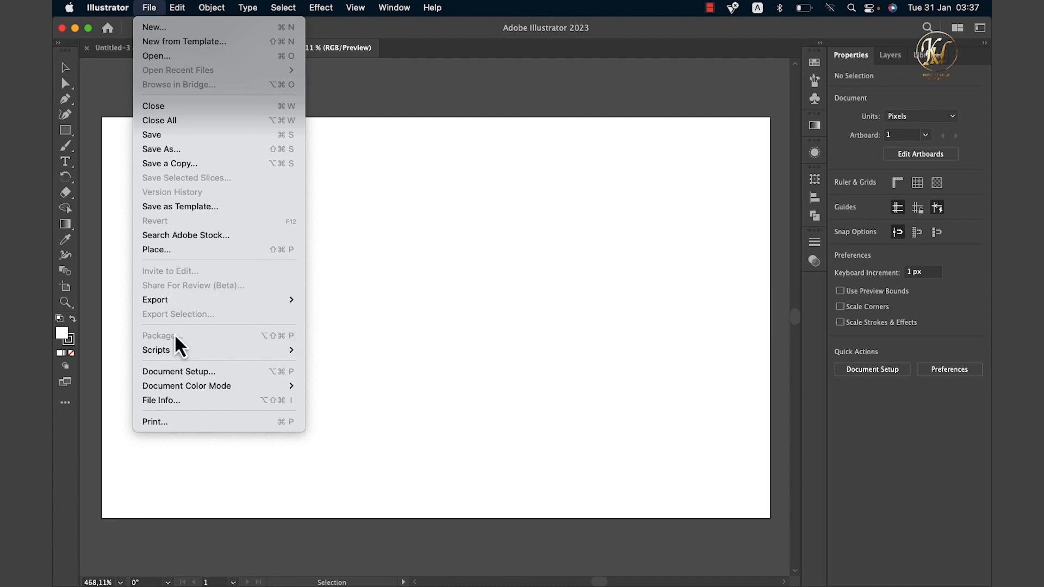
pyautogui.click(175, 372)
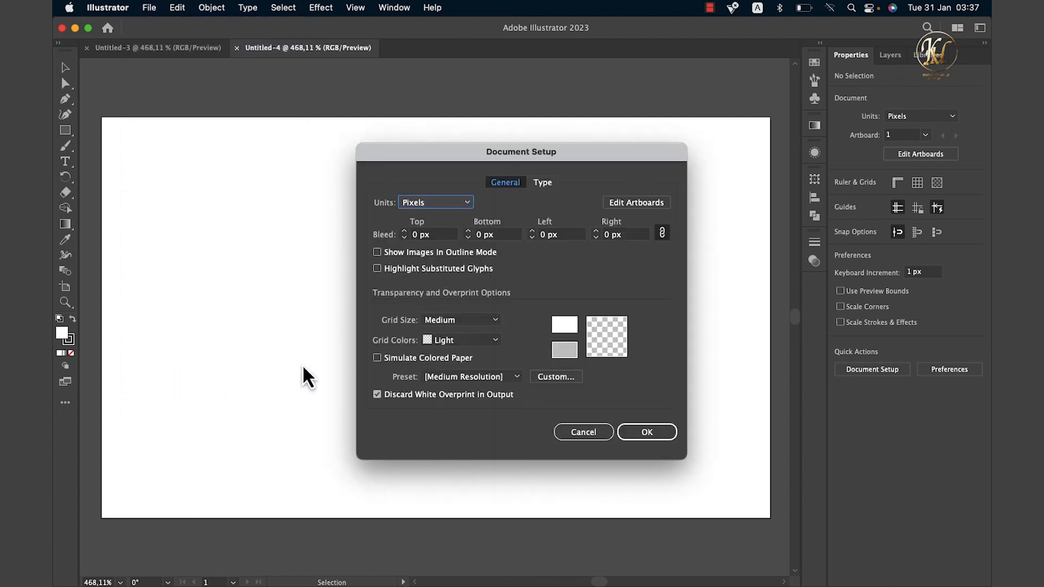
pyautogui.click(377, 358)
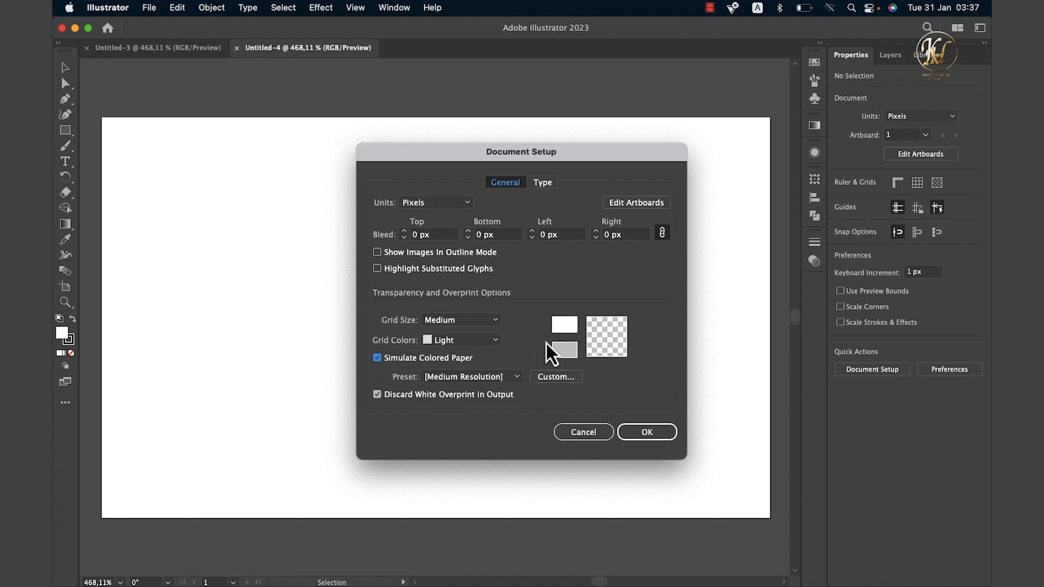
pyautogui.click(562, 331)
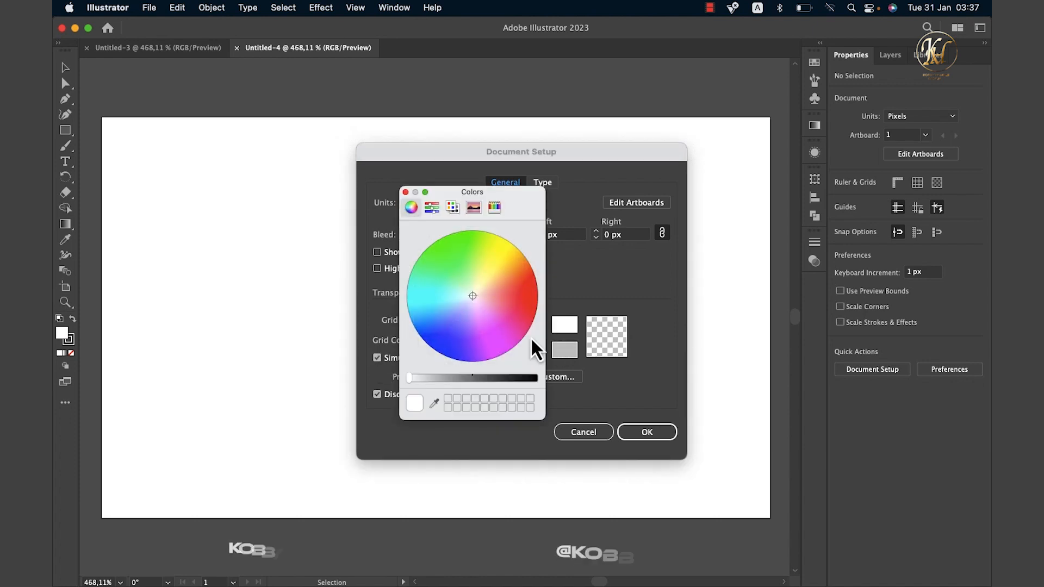
pyautogui.moveTo(472, 380); pyautogui.dragTo(524, 382)
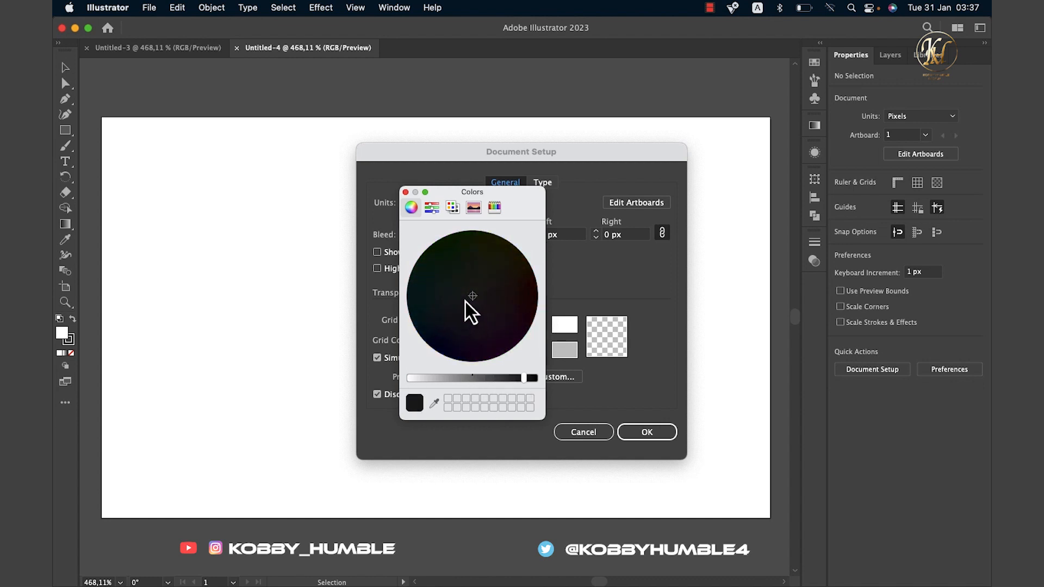
pyautogui.moveTo(473, 297); pyautogui.dragTo(522, 294)
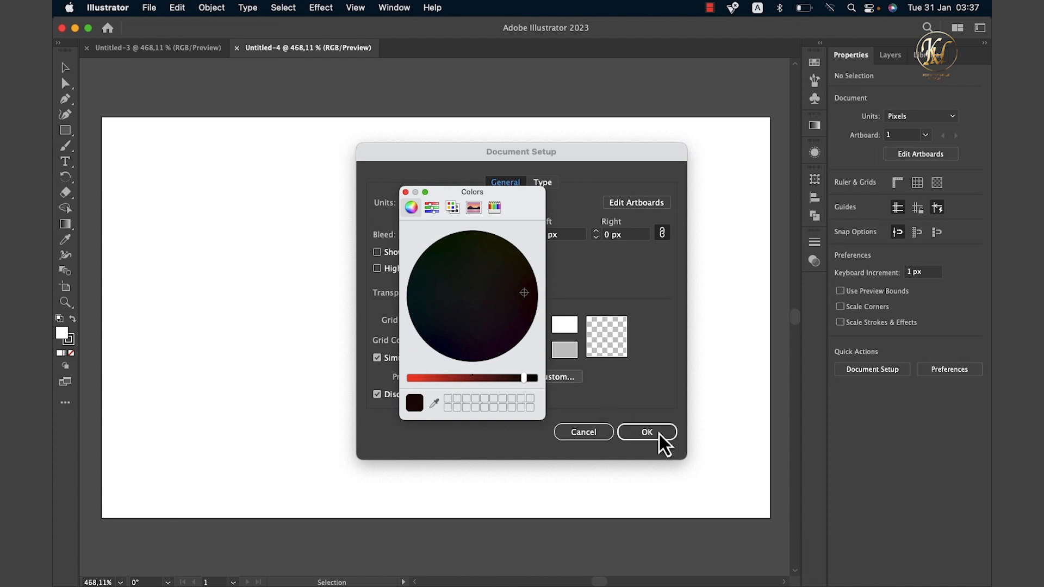
pyautogui.click(405, 193)
# - Set the second transparency grid color to a matching near-black brown, apply the document setup and display the transparency grid
pyautogui.click(556, 348)
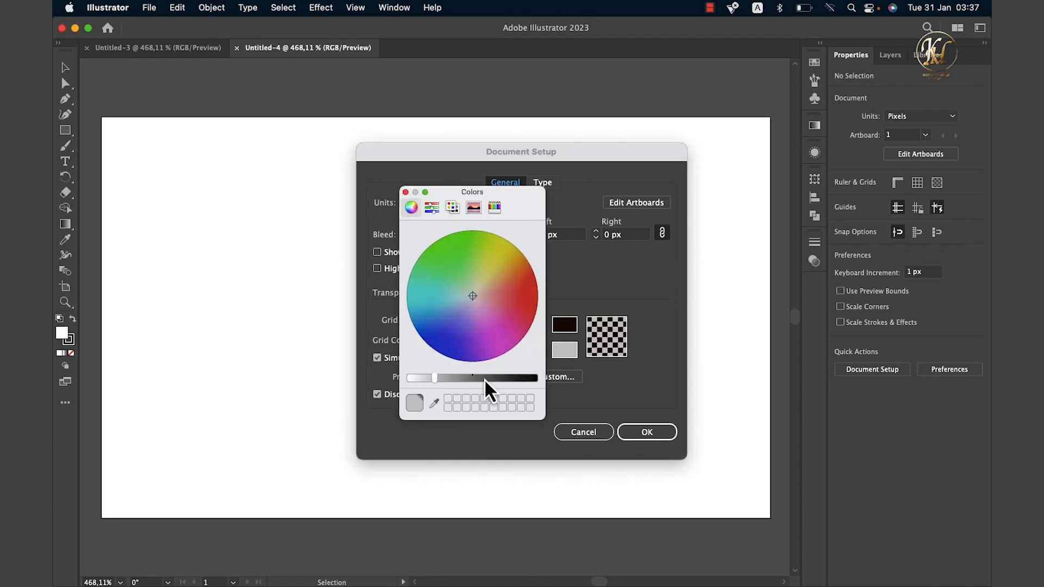
pyautogui.moveTo(484, 379); pyautogui.dragTo(528, 380)
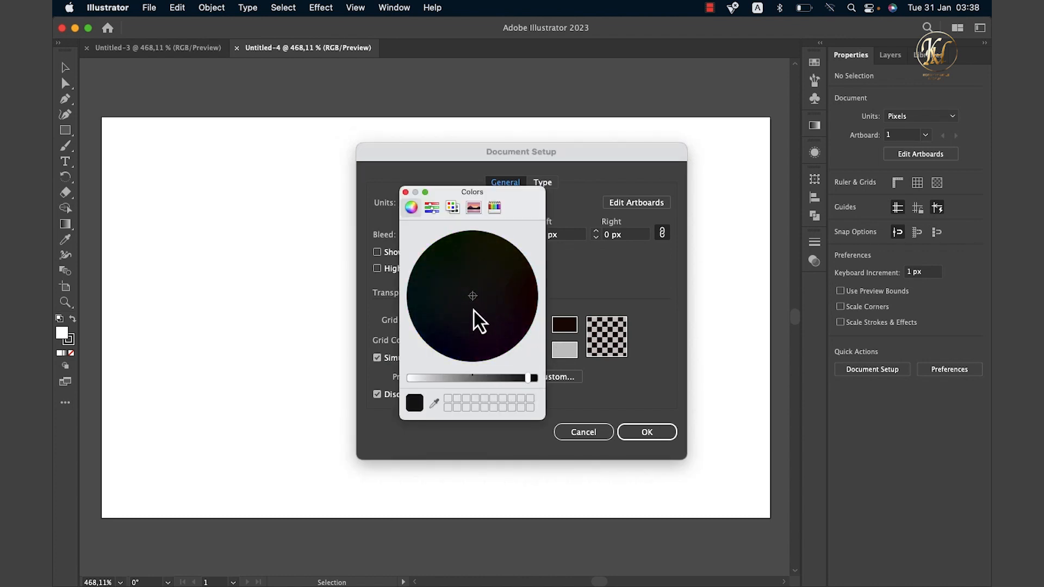
pyautogui.moveTo(472, 297); pyautogui.dragTo(520, 297)
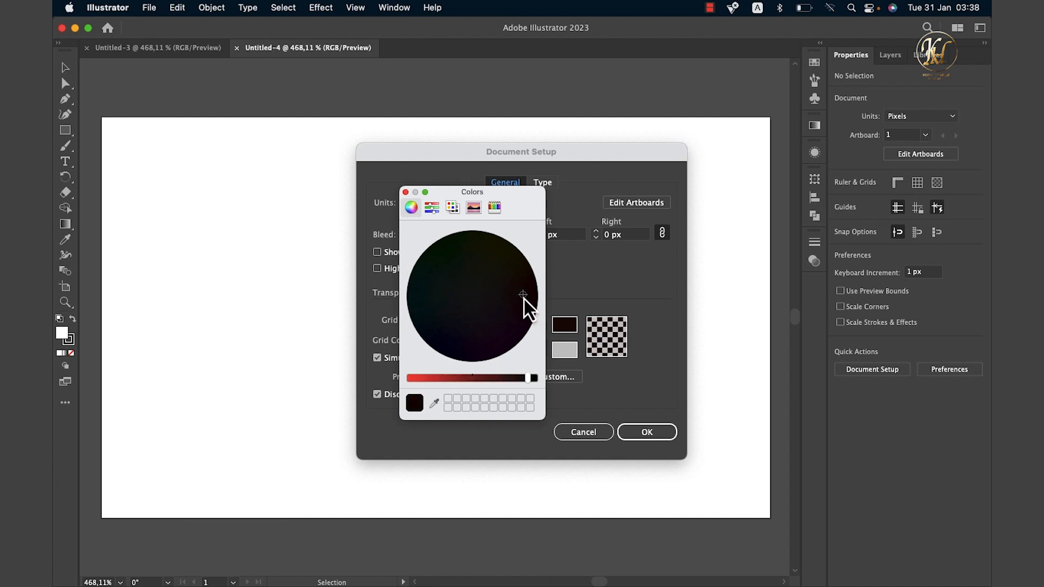
pyautogui.click(405, 192)
pyautogui.click(654, 442)
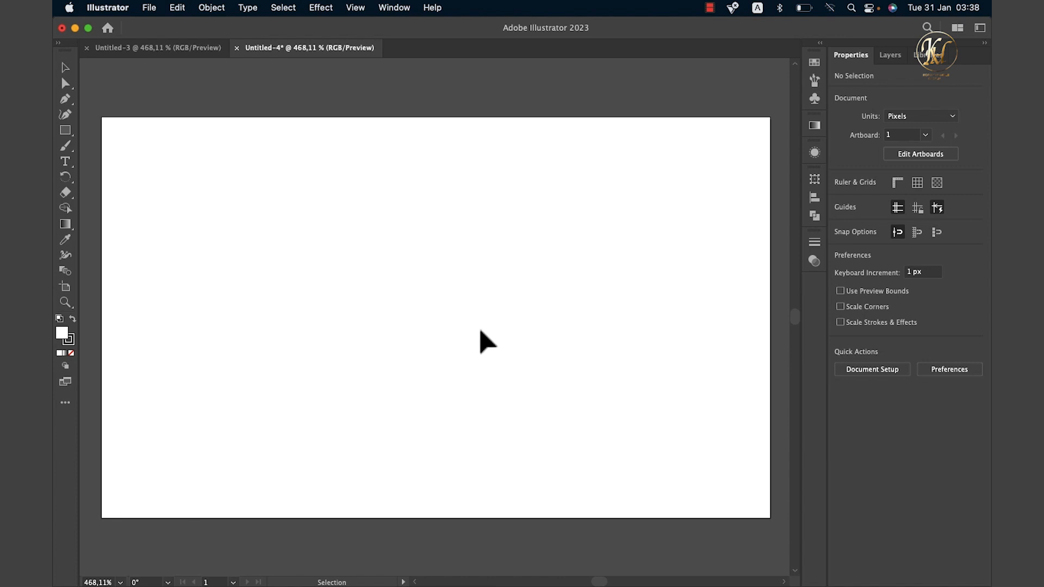
pyautogui.press('super+0')
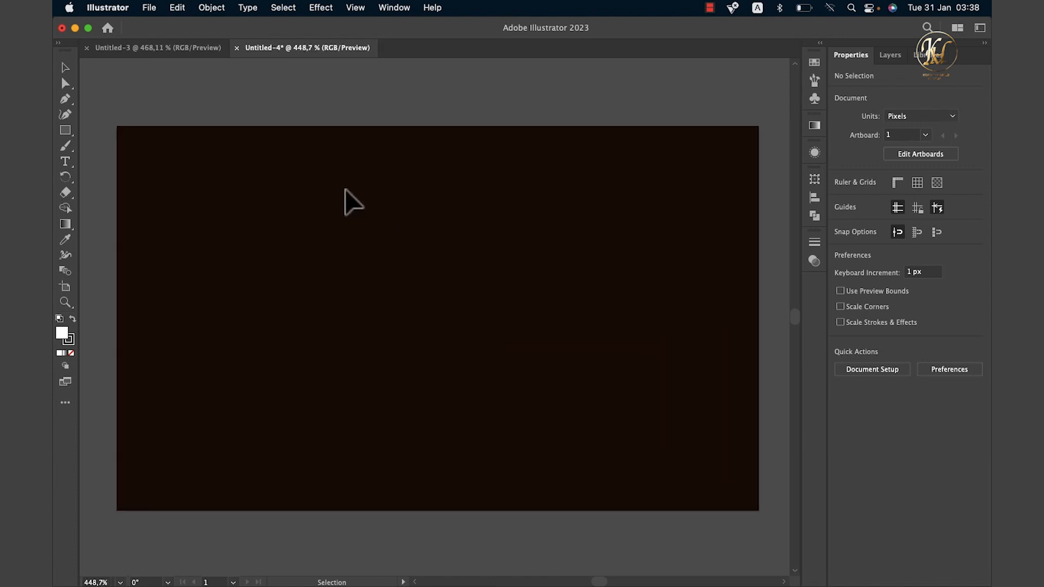
# - Draw an upright rectangle about 31 x 55 px in the left half of the artboard and slightly round all its corners
pyautogui.press('m')
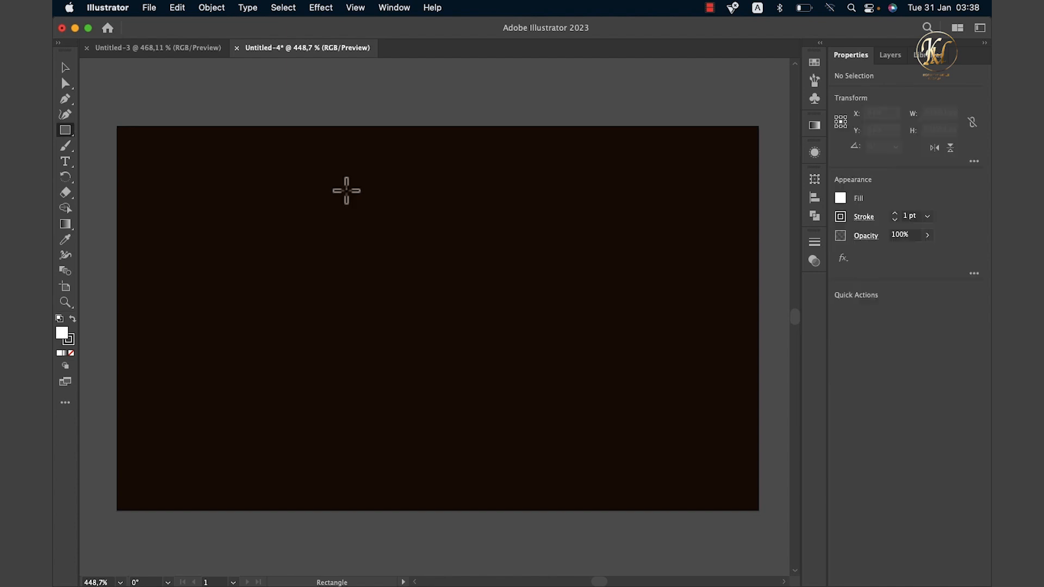
pyautogui.click(66, 68)
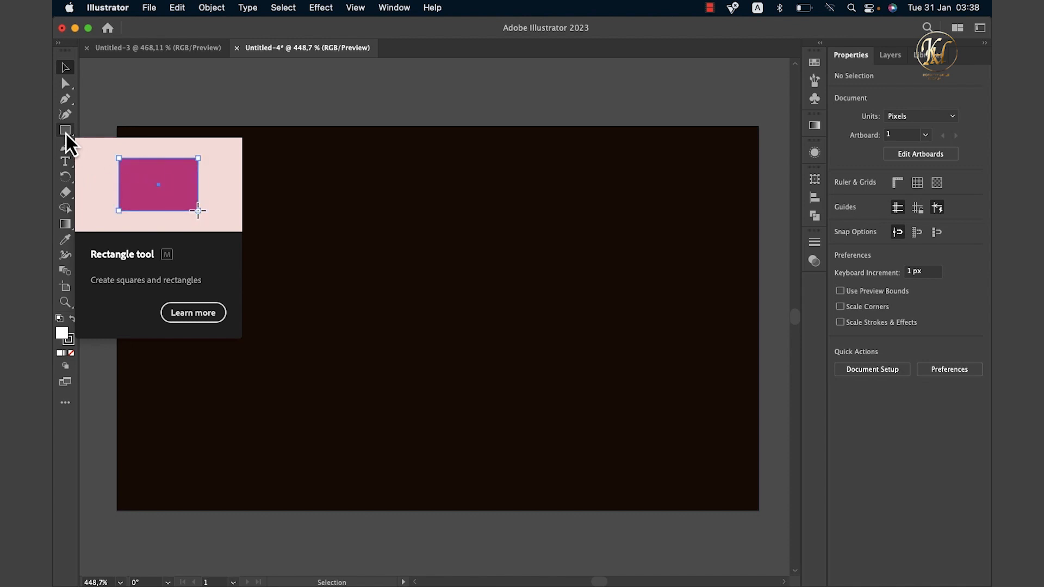
pyautogui.click(65, 132)
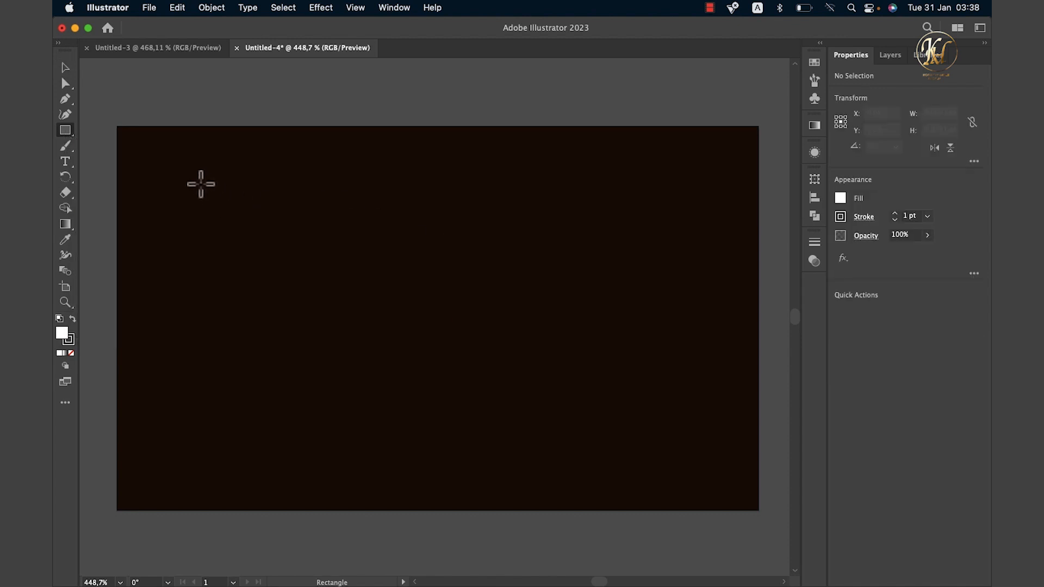
pyautogui.moveTo(201, 184); pyautogui.dragTo(358, 468)
pyautogui.moveTo(358, 467); pyautogui.dragTo(358, 466)
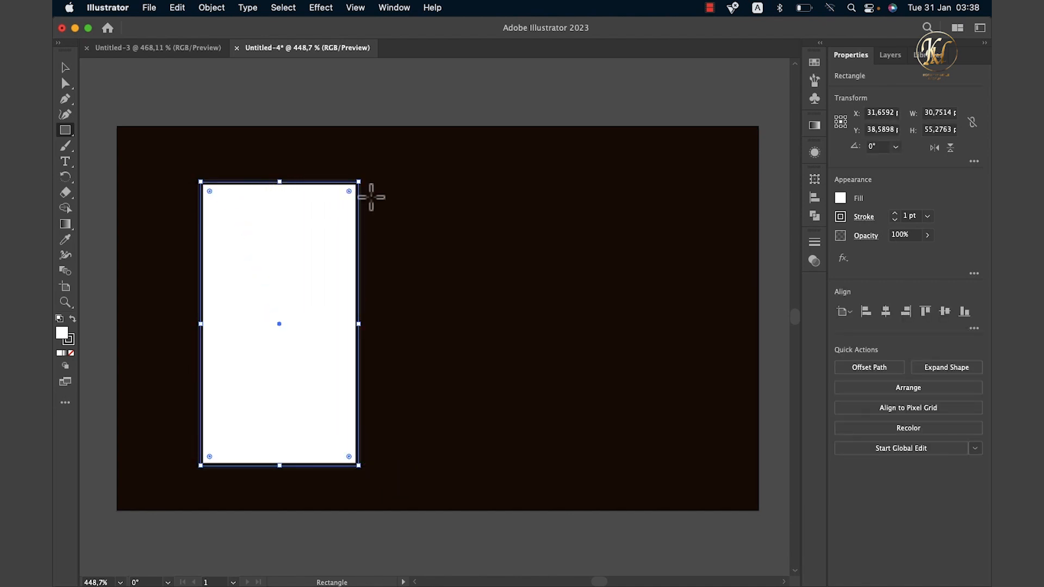
pyautogui.press('a')
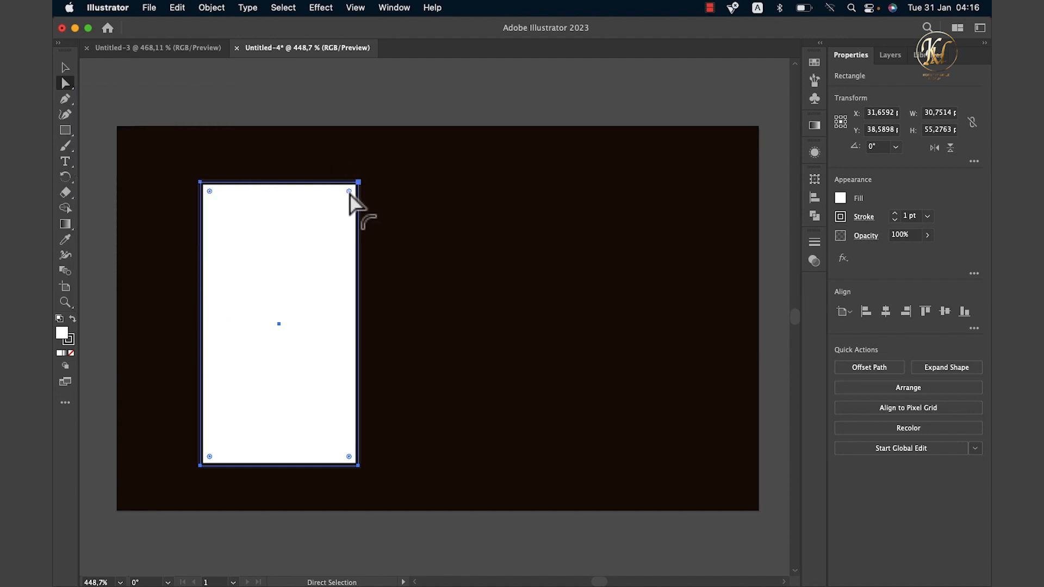
pyautogui.moveTo(349, 193); pyautogui.dragTo(351, 206)
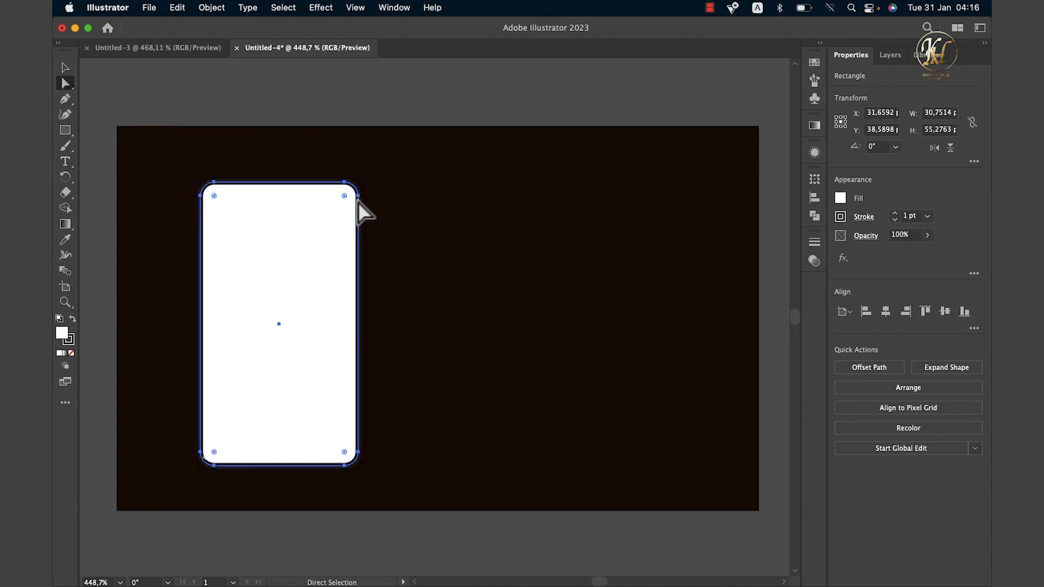
# - Fill the rounded rectangle with a white-to-black linear gradient and set the white stop's opacity to 40%
pyautogui.click(818, 132)
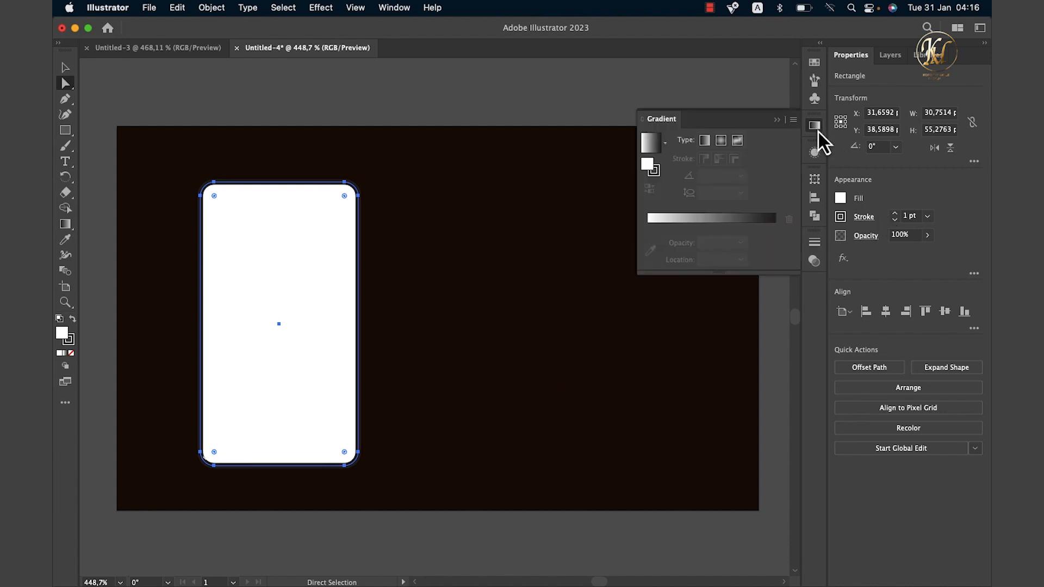
pyautogui.click(391, 8)
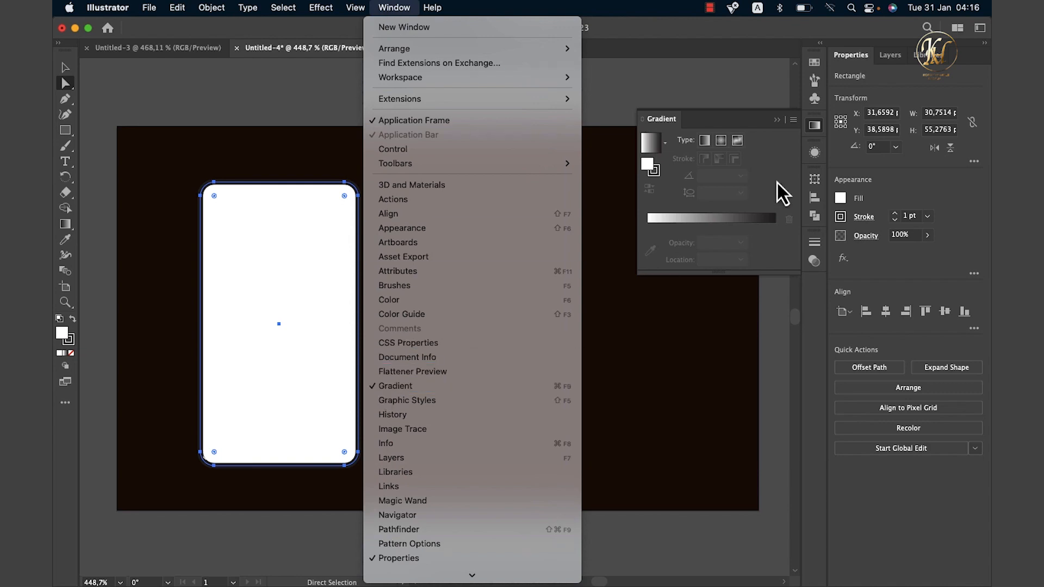
pyautogui.click(742, 123)
pyautogui.click(689, 220)
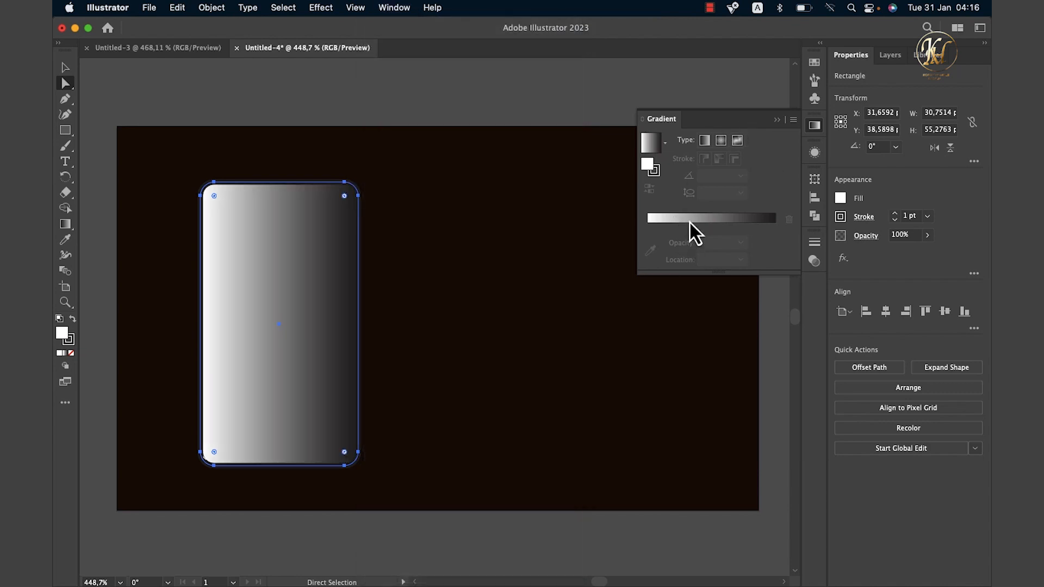
pyautogui.click(739, 276)
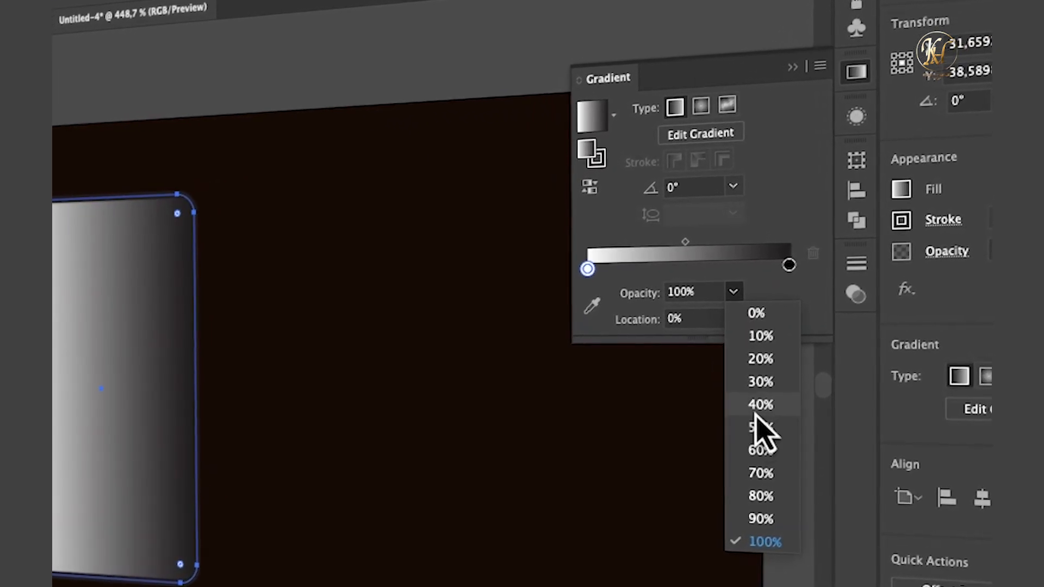
pyautogui.click(757, 407)
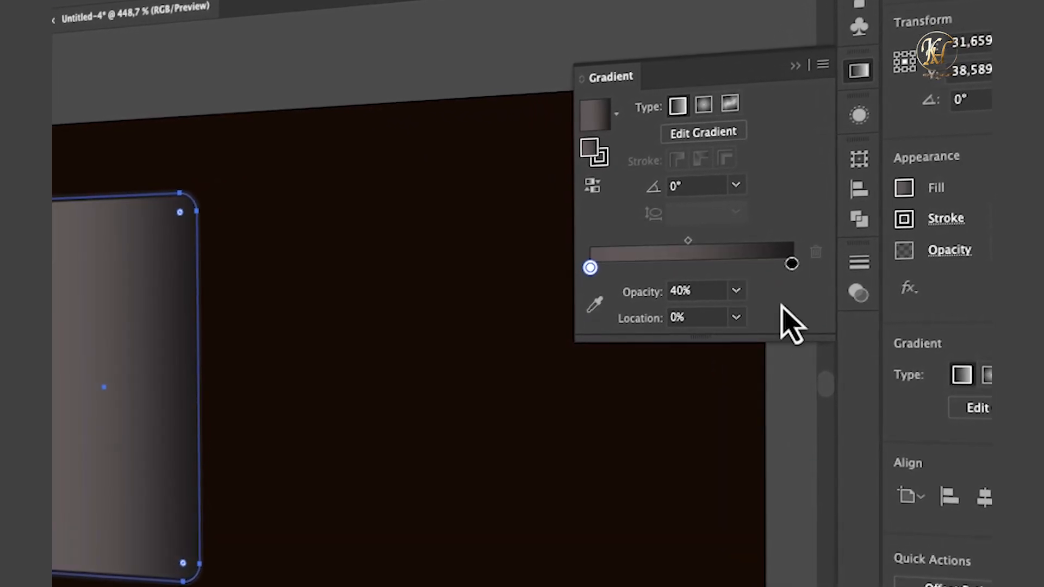
# - Set the black stop of the fill gradient to 40% opacity and the gradient angle to 120°
pyautogui.click(794, 264)
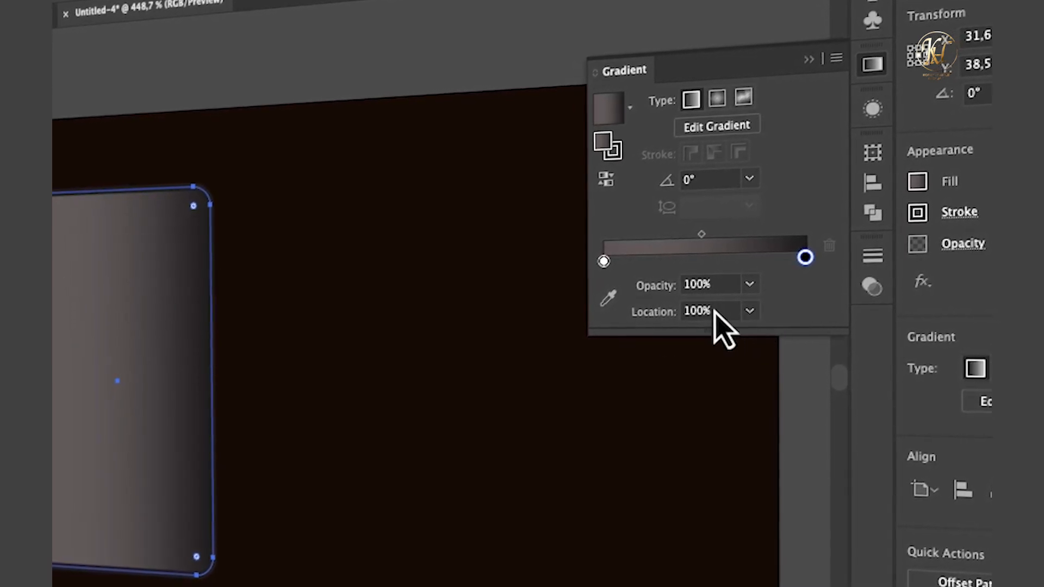
pyautogui.click(756, 283)
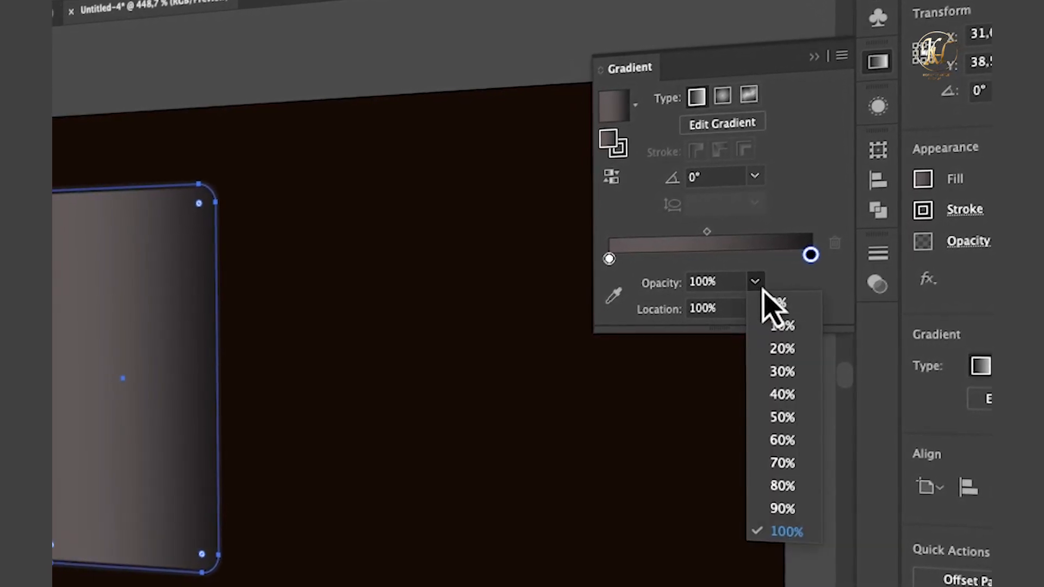
pyautogui.click(790, 398)
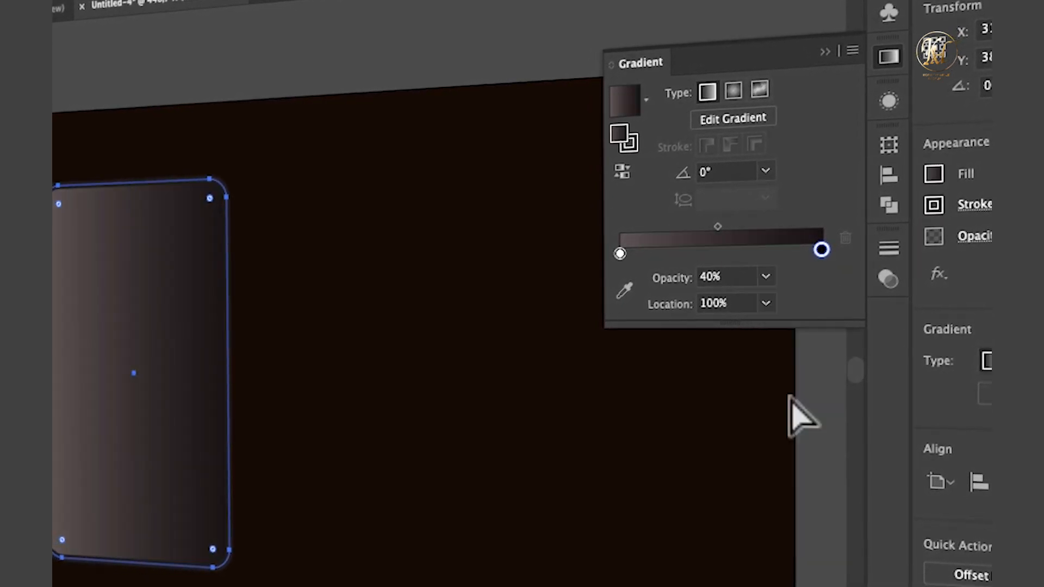
pyautogui.click(770, 171)
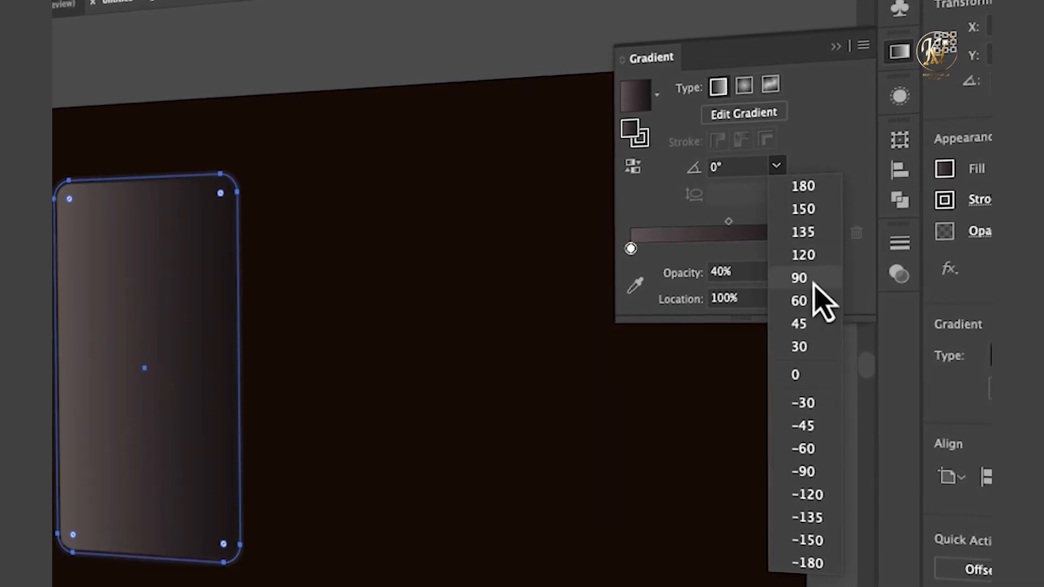
pyautogui.click(809, 259)
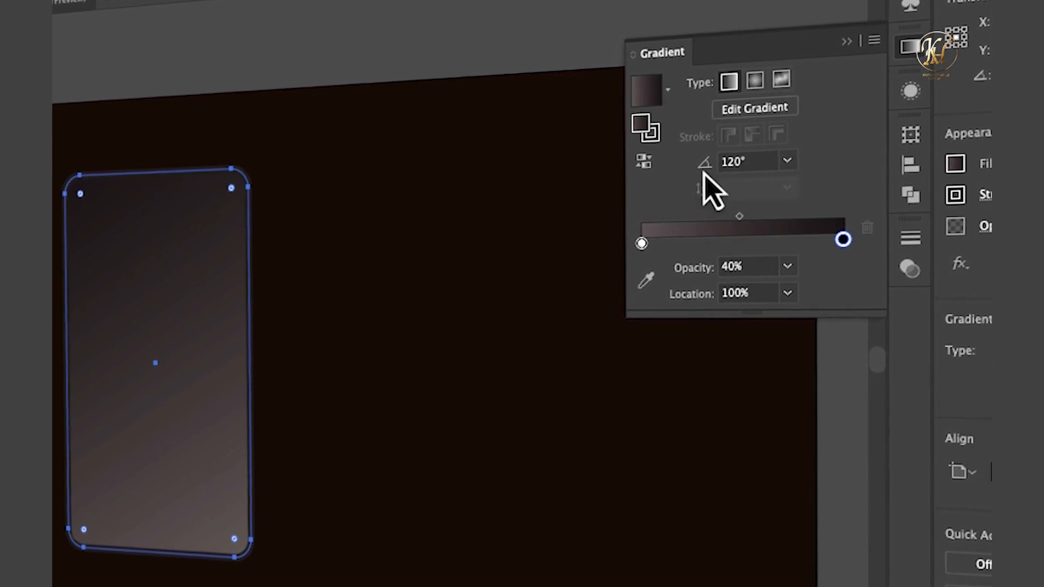
# - Apply the linear gradient to the rectangle's stroke and set its black stop's opacity to 100%
pyautogui.click(658, 143)
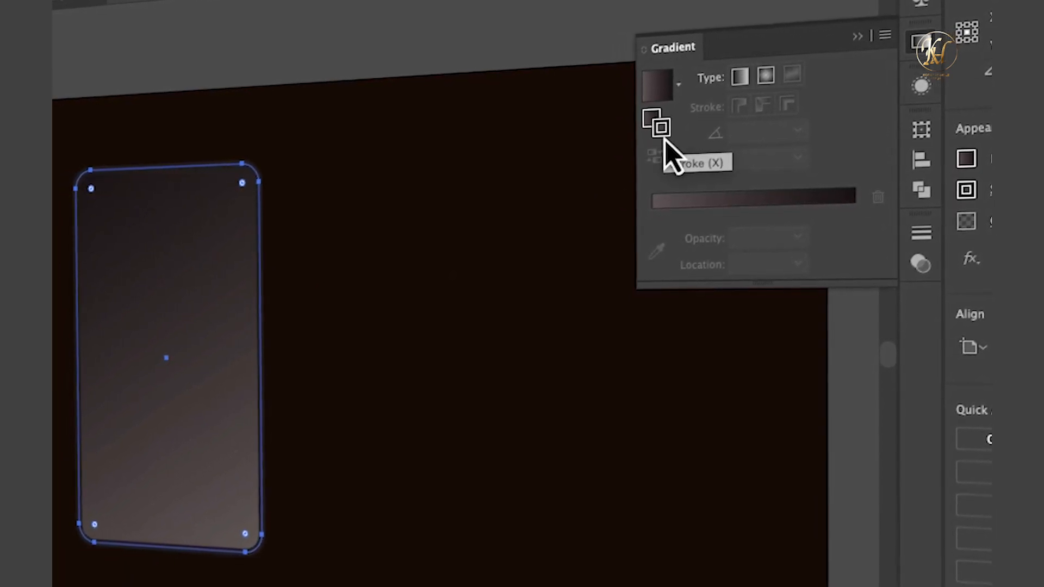
pyautogui.click(692, 200)
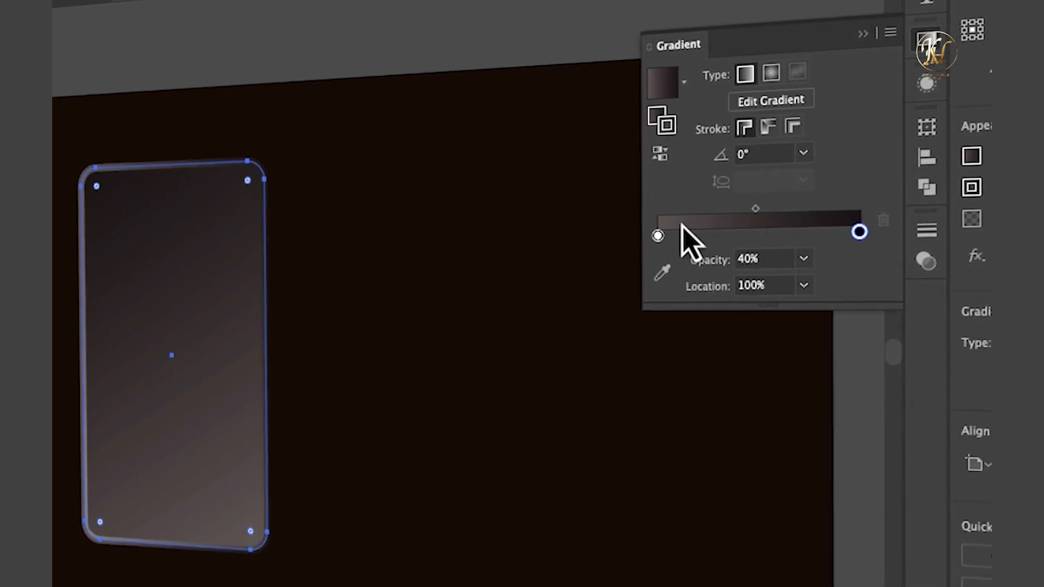
pyautogui.click(807, 265)
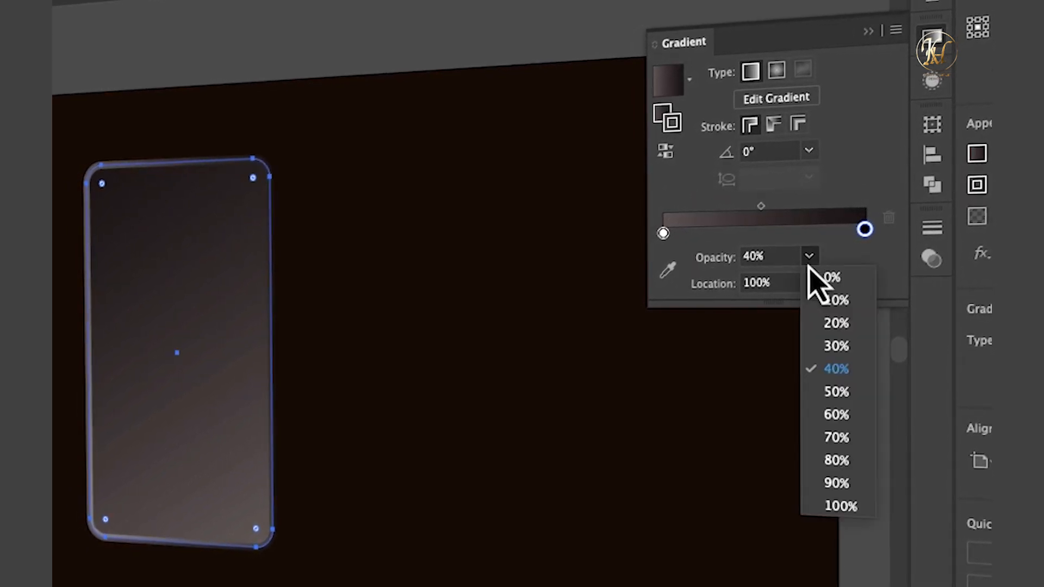
pyautogui.click(829, 510)
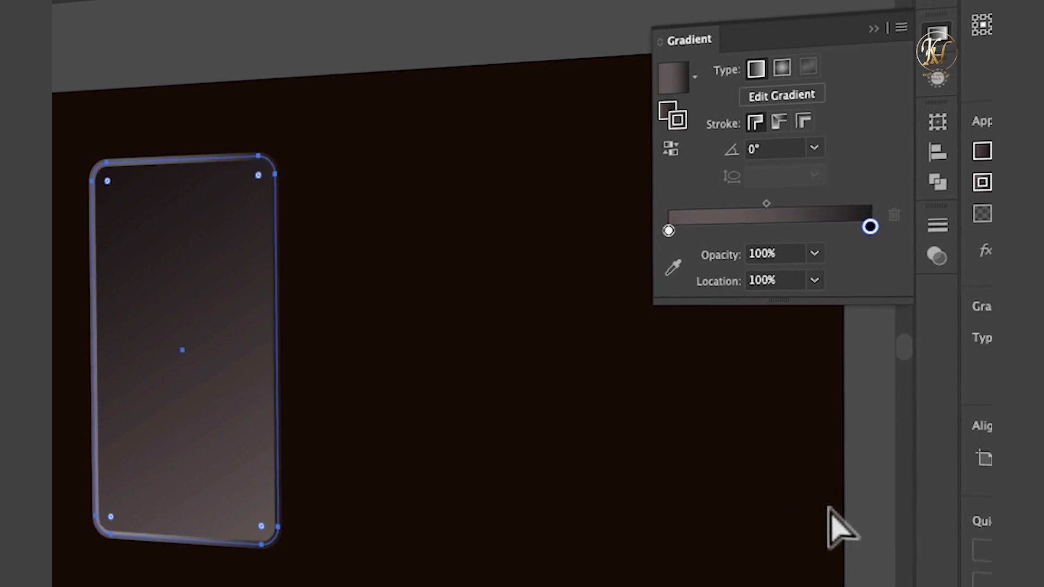
# - Set the white stop of the card's stroke gradient to 100% opacity and the stroke gradient angle to -90°
pyautogui.click(673, 229)
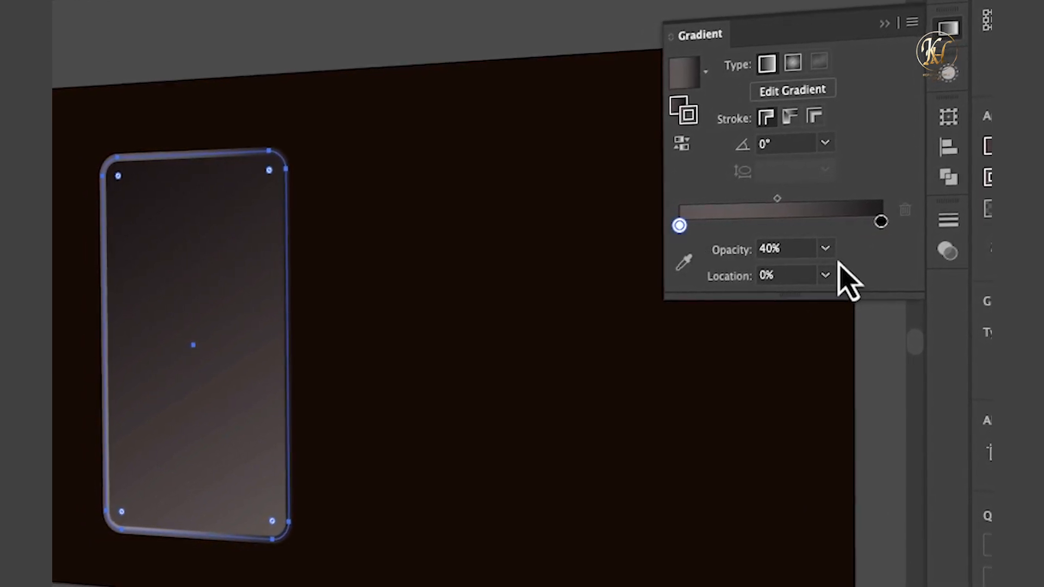
pyautogui.click(823, 250)
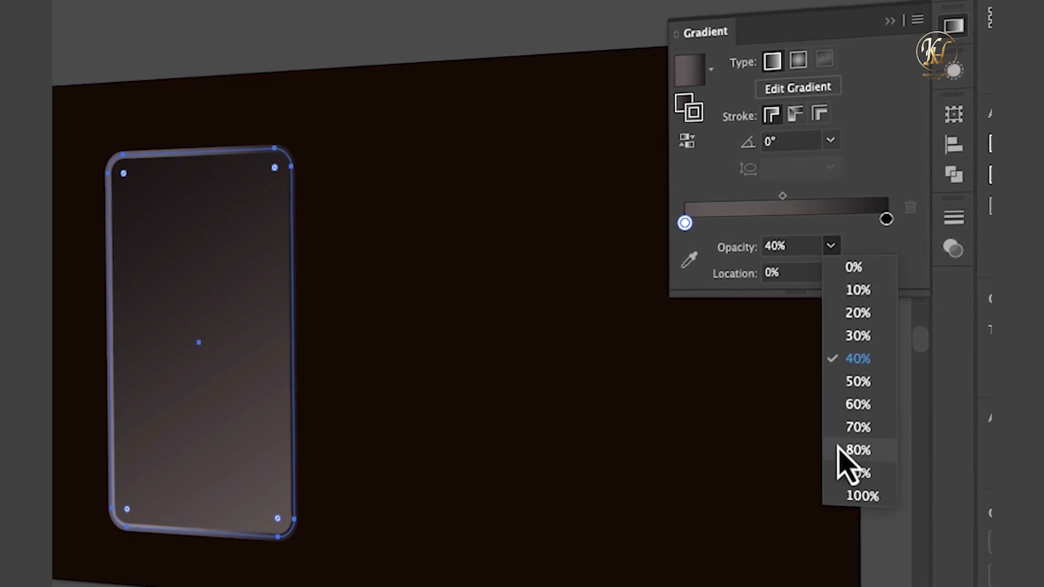
pyautogui.click(835, 496)
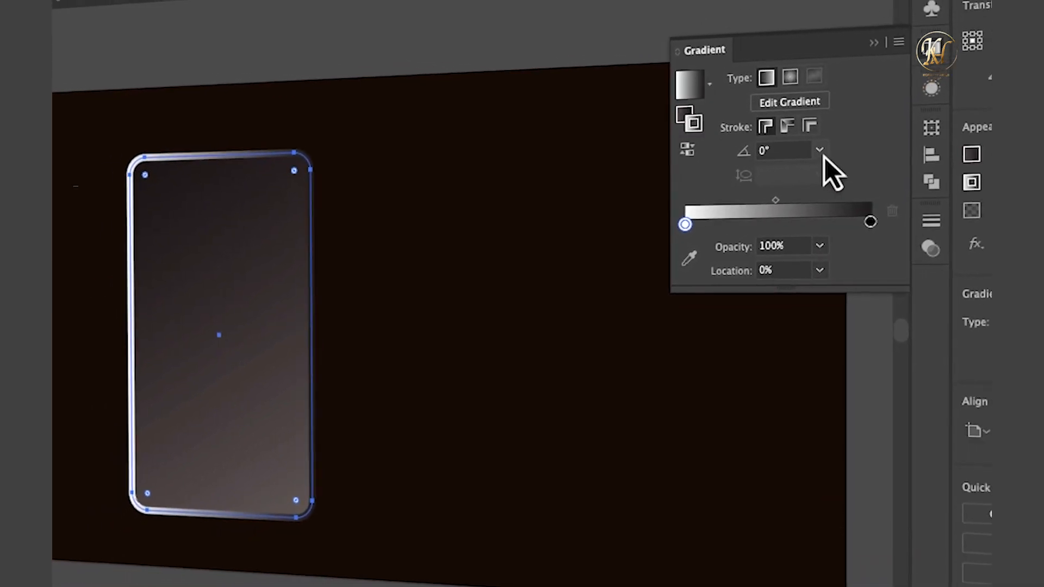
pyautogui.click(833, 140)
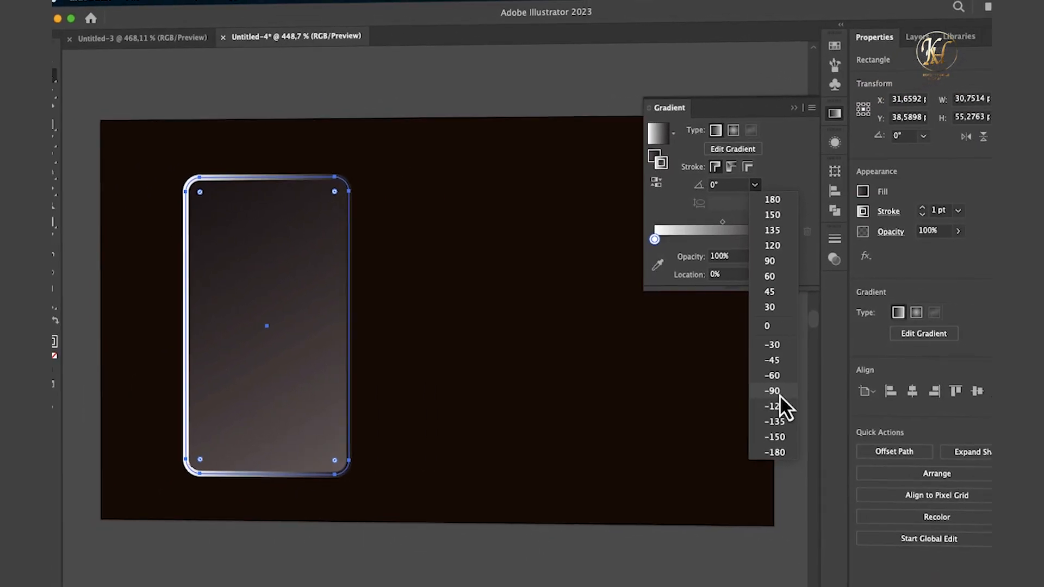
pyautogui.click(798, 416)
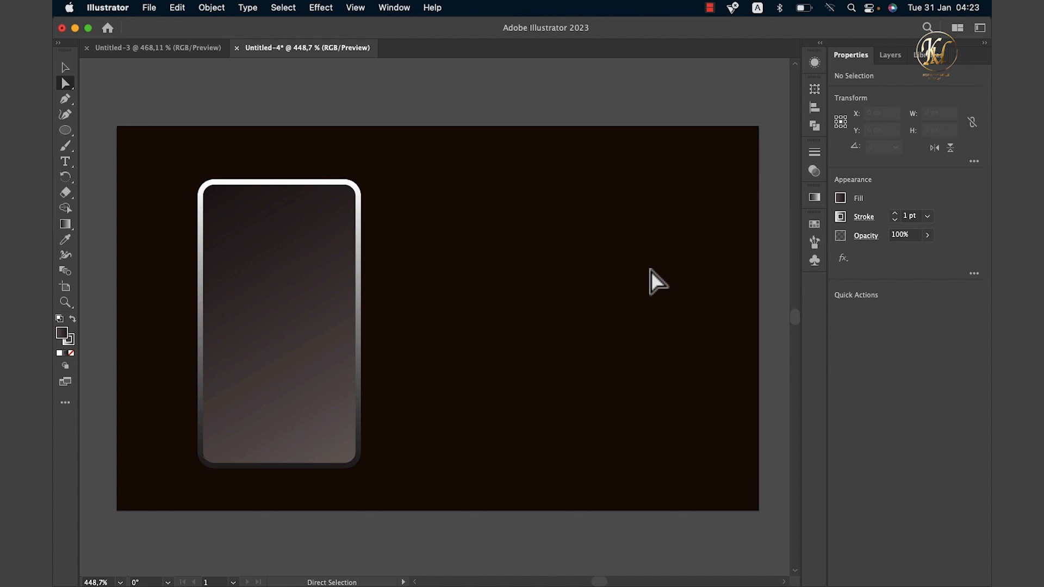
# - Draw a circle about 44 px in diameter in the empty area beside the card and remove its stroke
pyautogui.press('l')
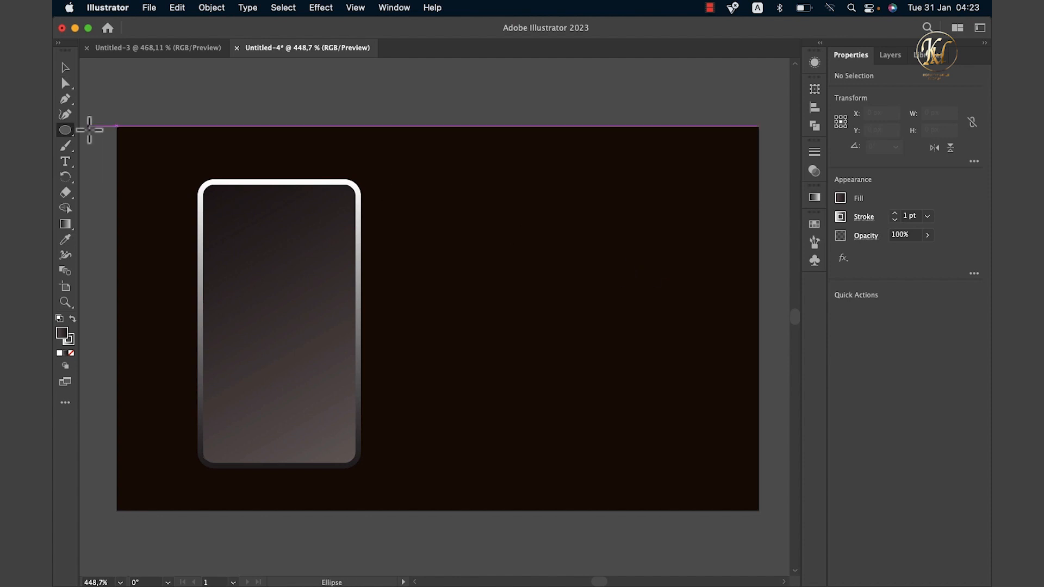
pyautogui.click(73, 137)
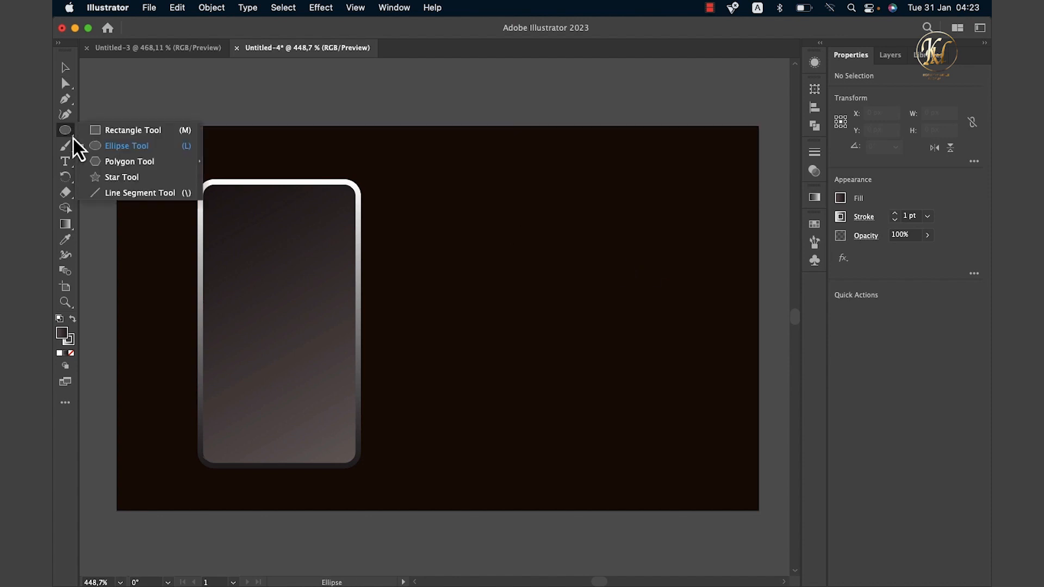
pyautogui.click(116, 147)
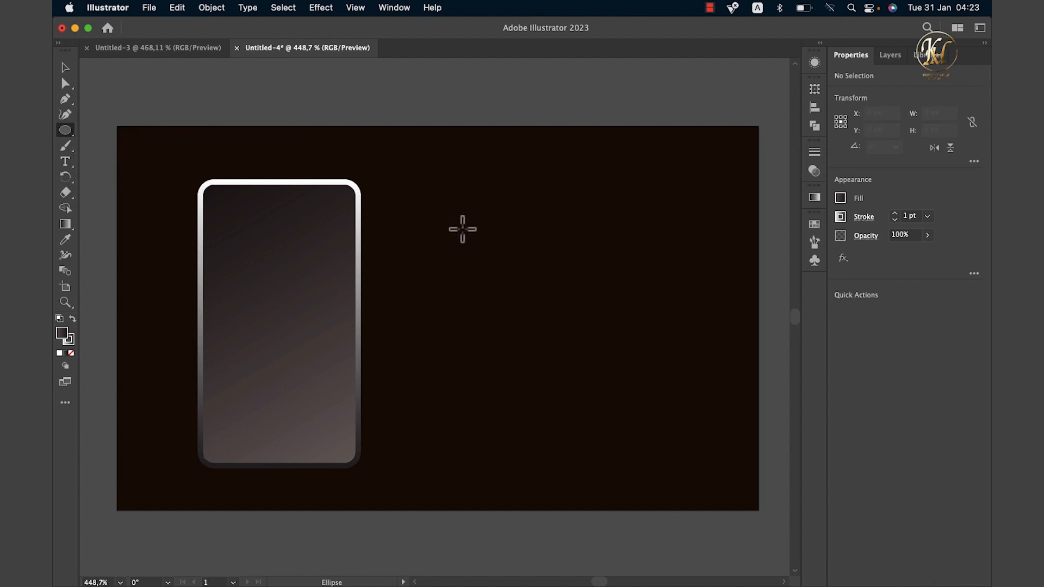
pyautogui.moveTo(463, 229); pyautogui.dragTo(687, 403)
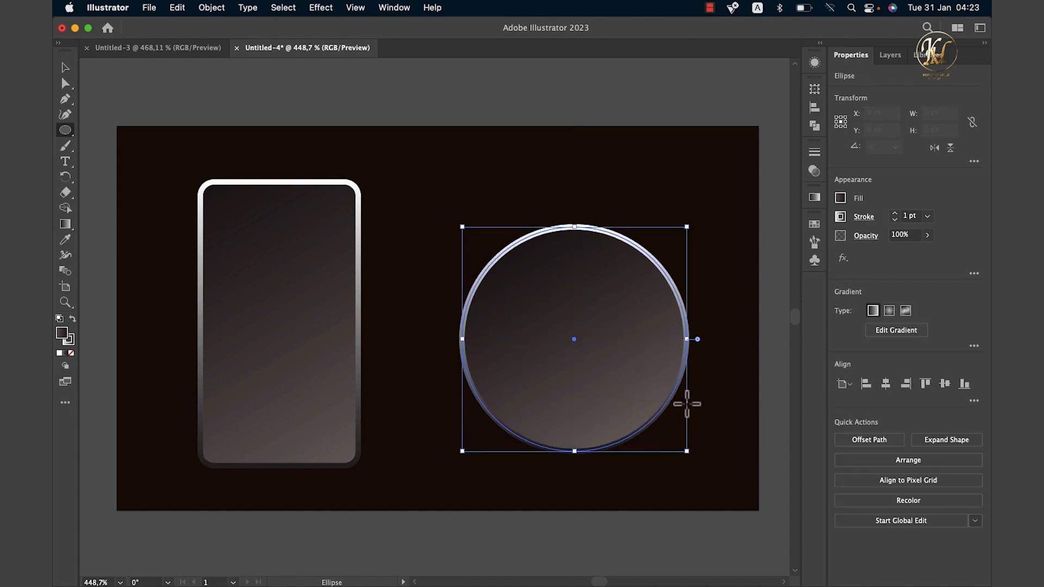
pyautogui.click(840, 217)
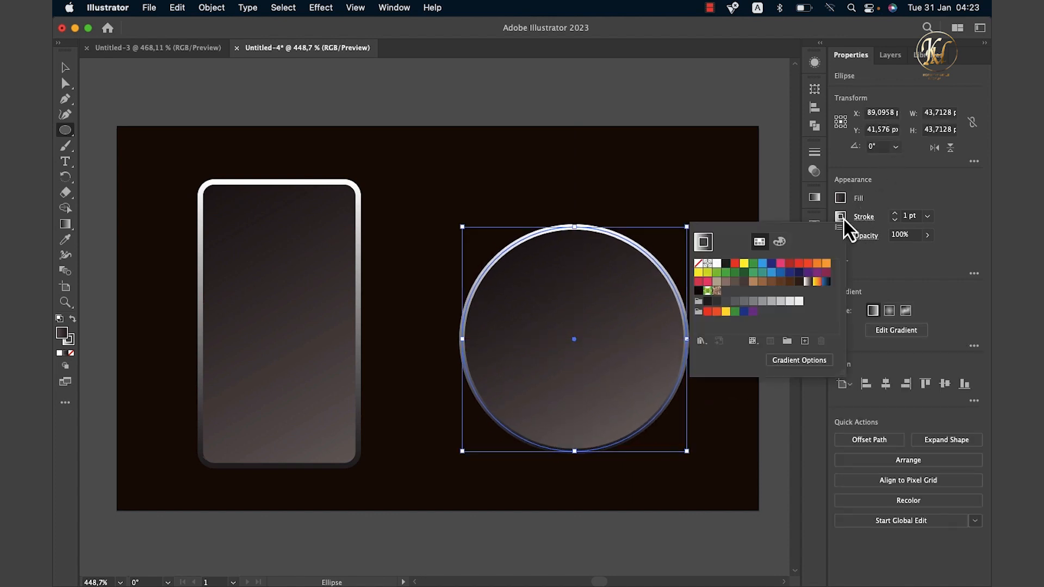
pyautogui.click(699, 263)
pyautogui.click(614, 321)
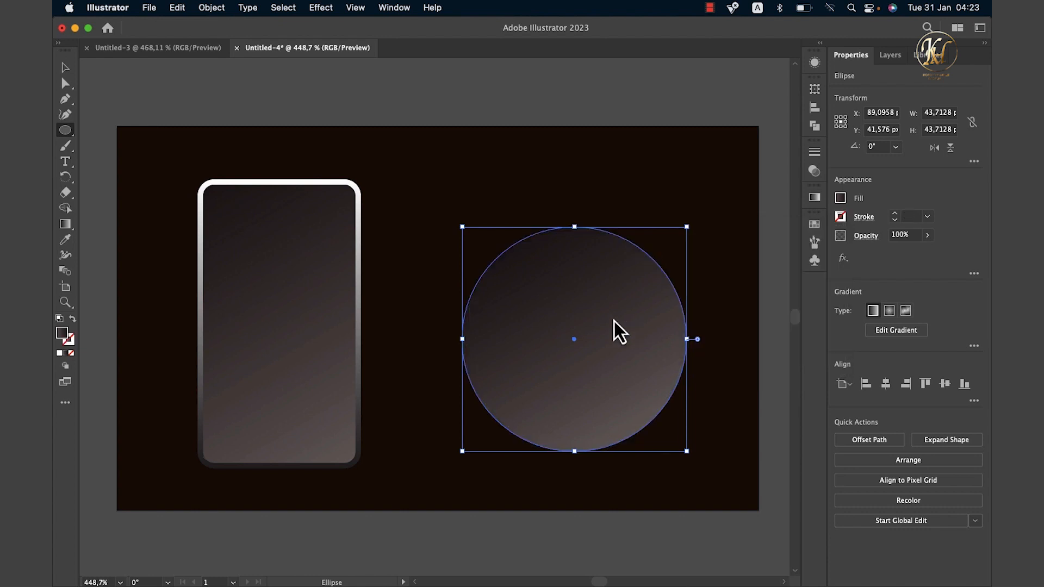
# - Set the white stop of the circle's fill gradient to 100% opacity and recolor it with the pink swatch
pyautogui.click(818, 198)
pyautogui.moveTo(721, 196); pyautogui.dragTo(709, 261)
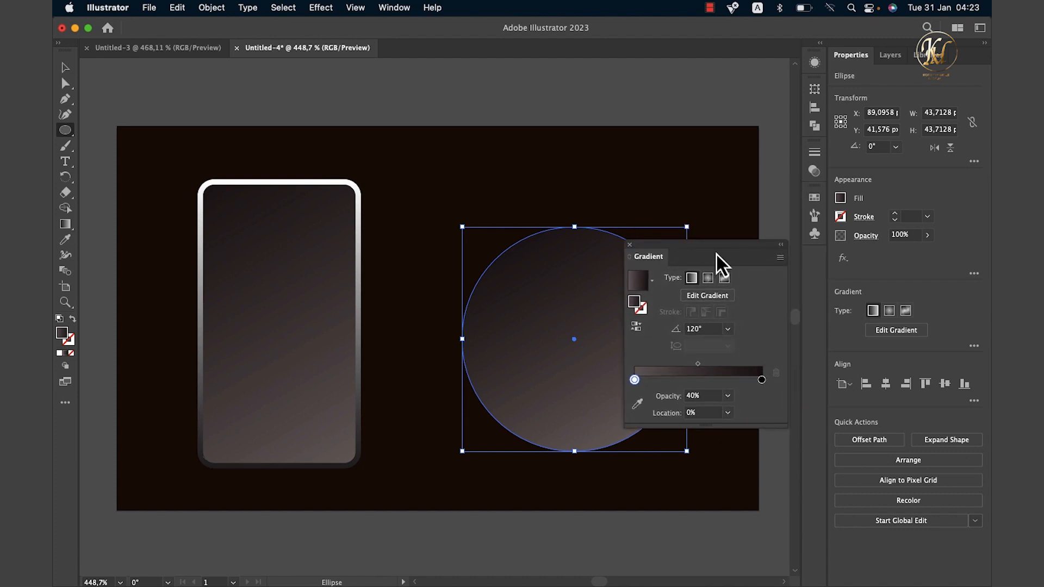
pyautogui.click(816, 205)
pyautogui.moveTo(762, 188); pyautogui.dragTo(700, 132)
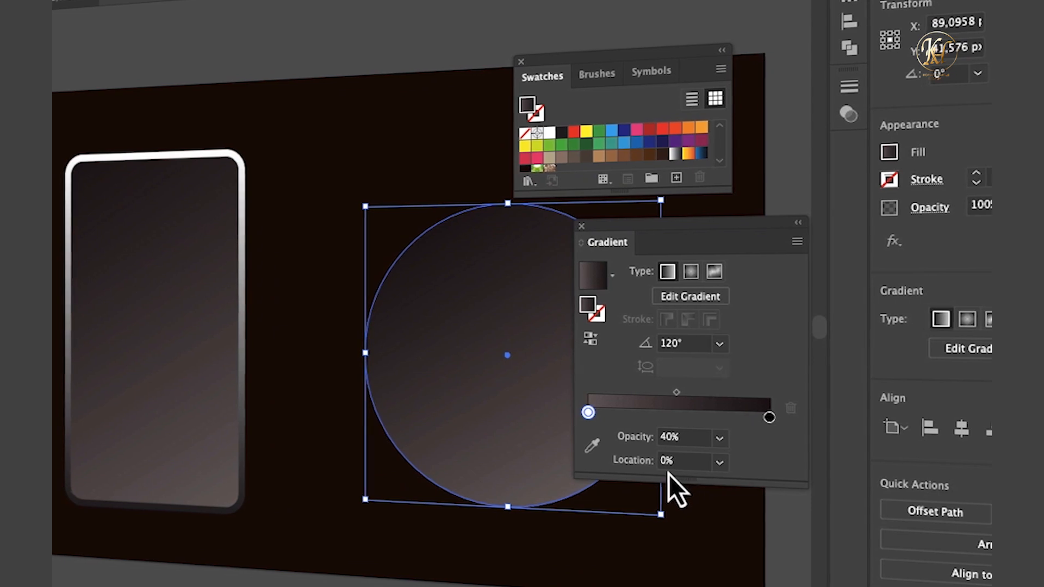
pyautogui.click(726, 440)
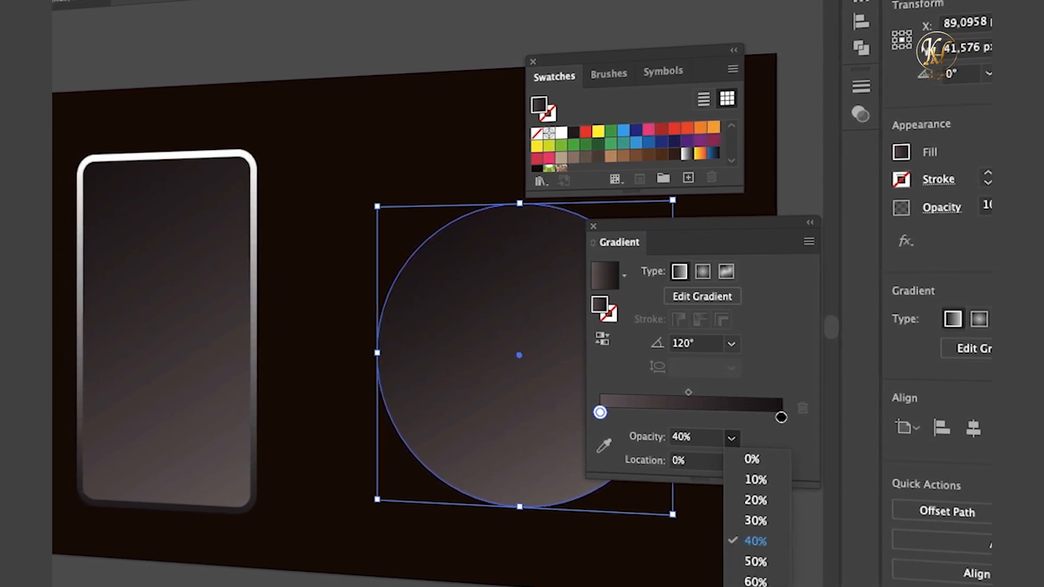
pyautogui.click(756, 586)
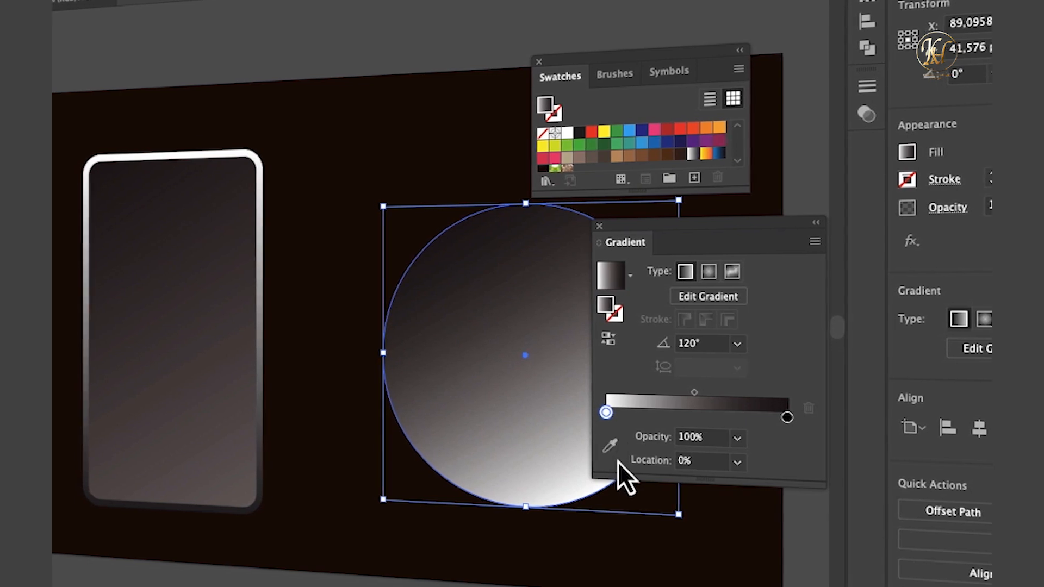
pyautogui.click(609, 446)
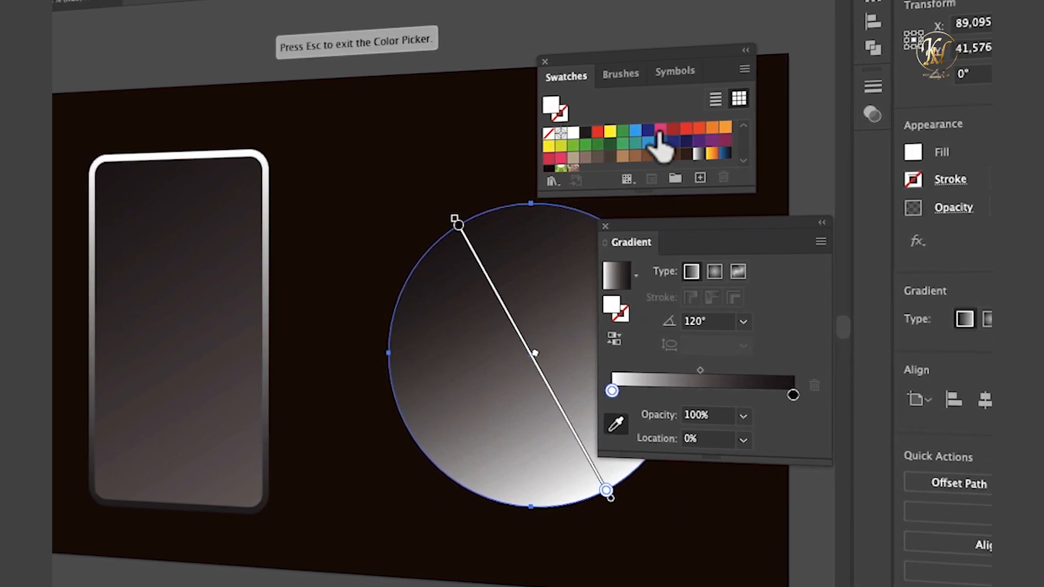
pyautogui.click(660, 130)
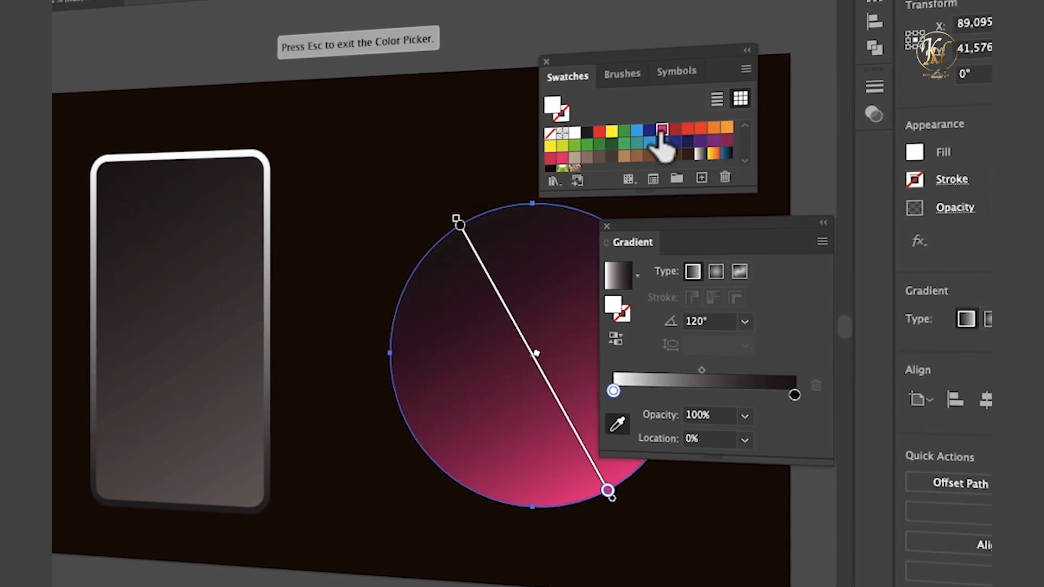
# - Set the black stop of the circle's fill gradient to 100% opacity and recolor it with the dark blue swatch
pyautogui.click(798, 397)
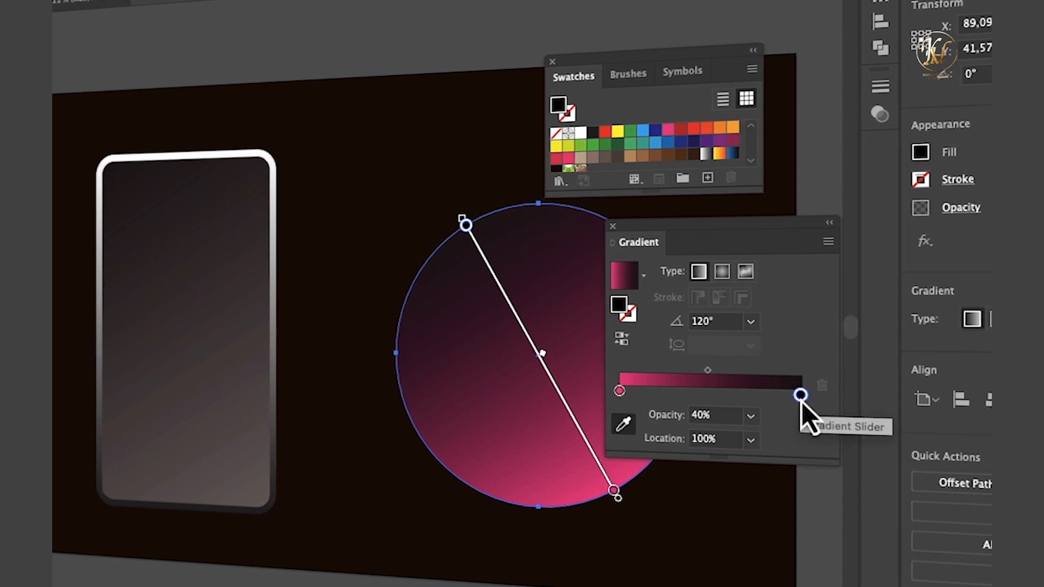
pyautogui.click(758, 420)
pyautogui.click(789, 586)
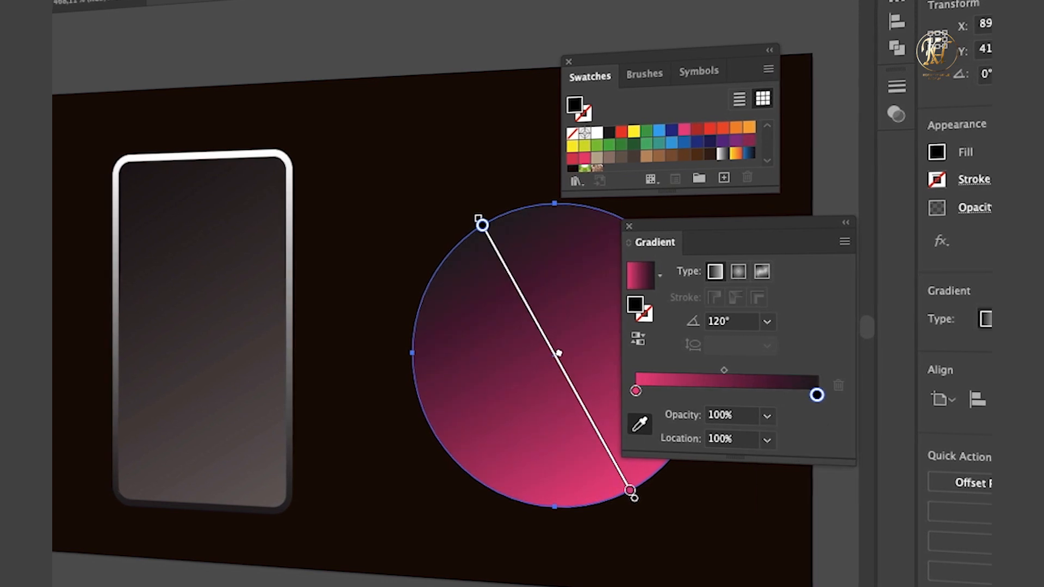
pyautogui.click(643, 426)
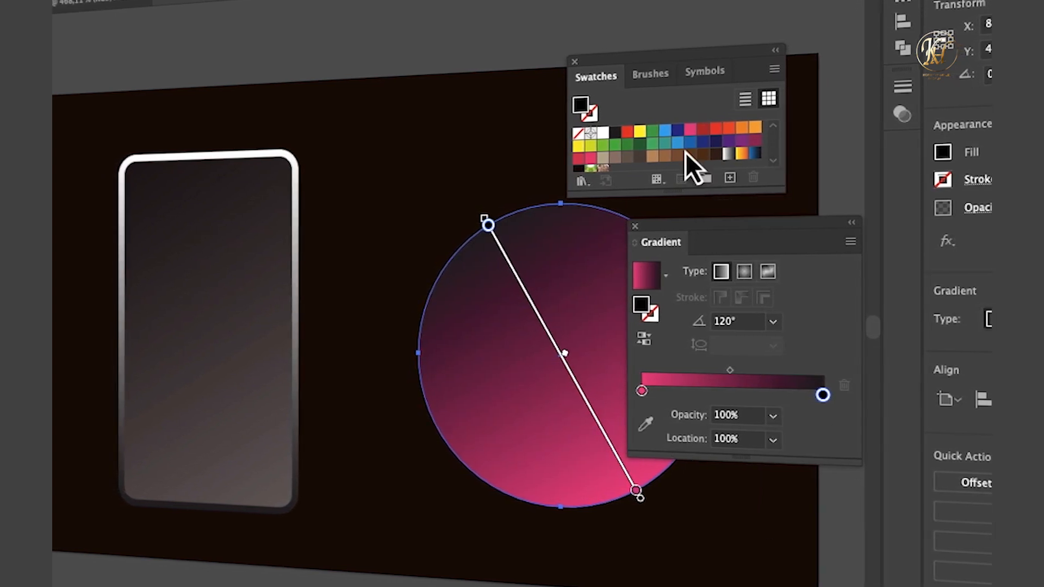
pyautogui.click(676, 132)
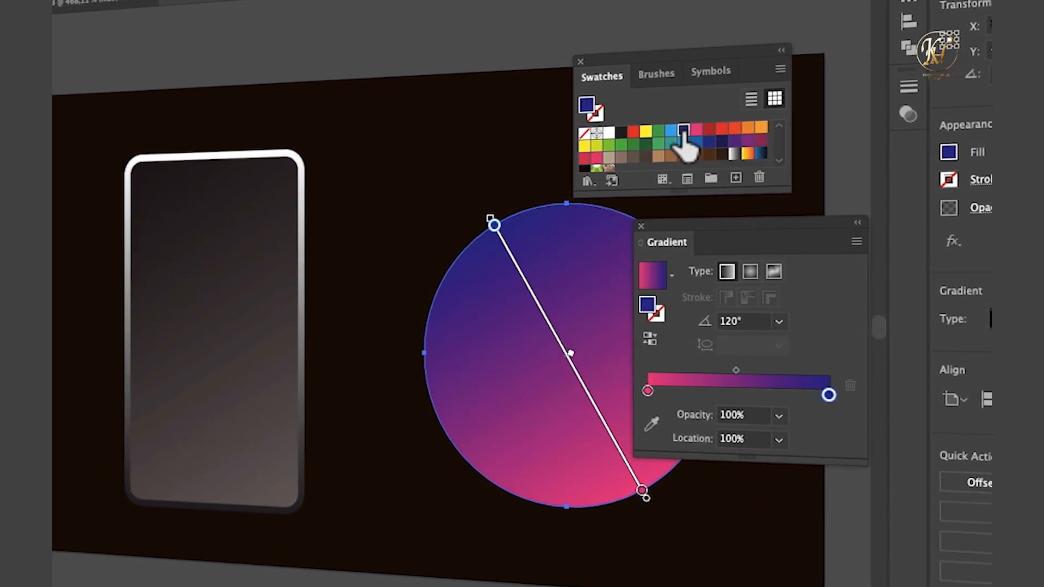
pyautogui.click(788, 329)
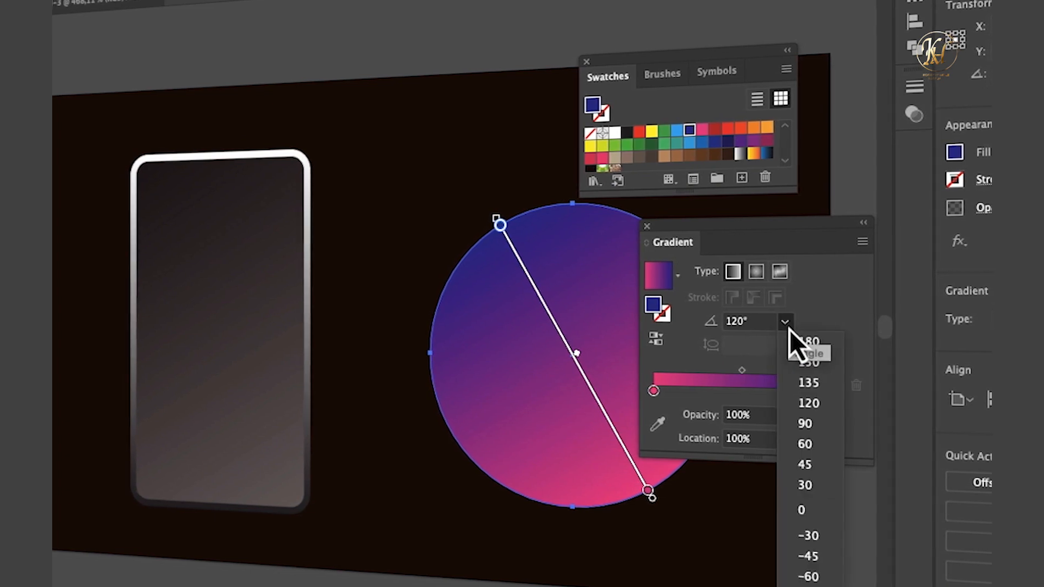
pyautogui.click(810, 510)
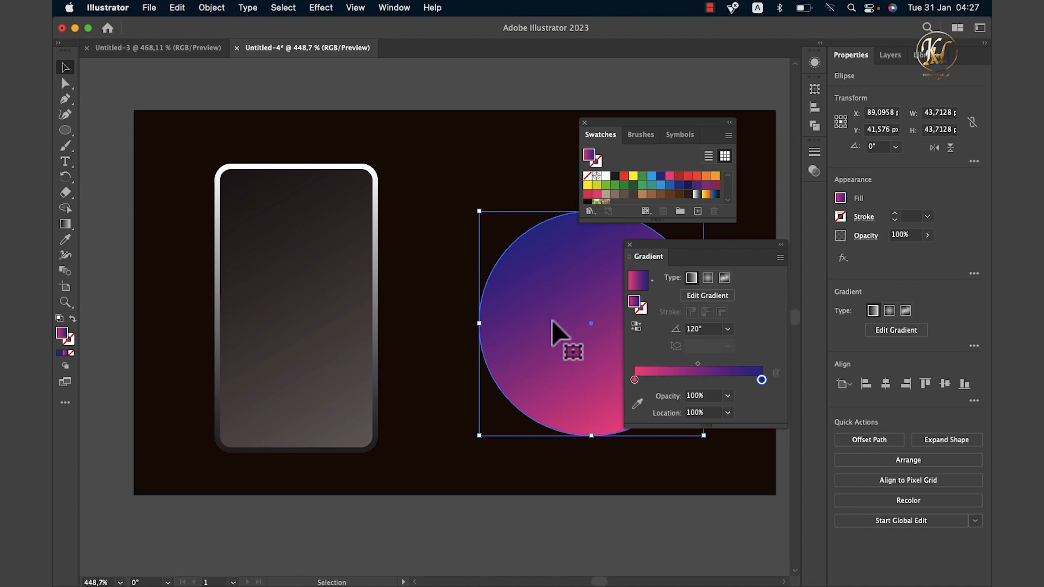
# - Center the circle and the card on each other horizontally and vertically, and move both together into the artboard's left half
pyautogui.keyDown('shift'); pyautogui.click(341, 324); pyautogui.keyUp('shift')
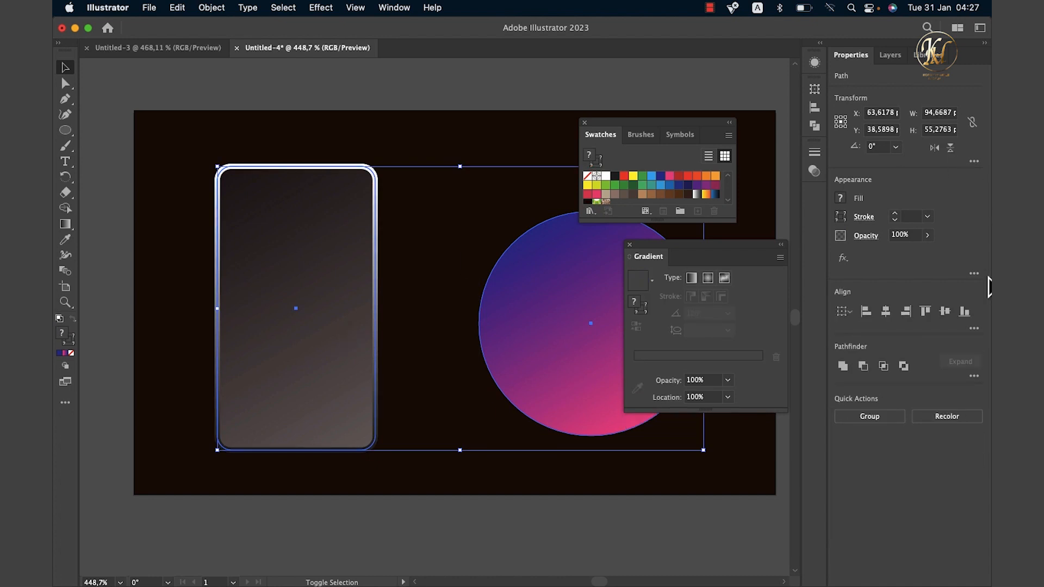
pyautogui.click(884, 321)
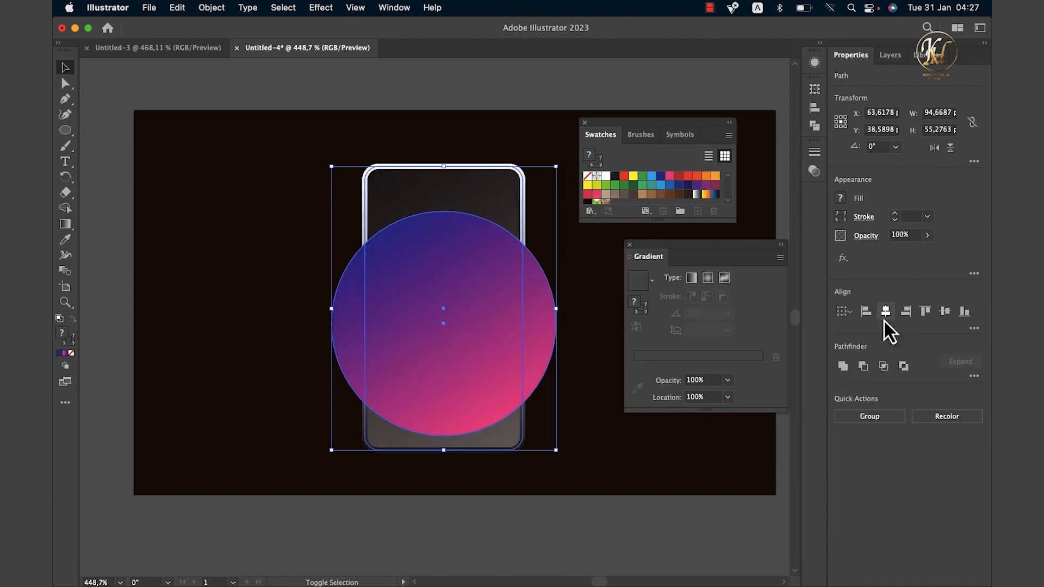
pyautogui.click(946, 313)
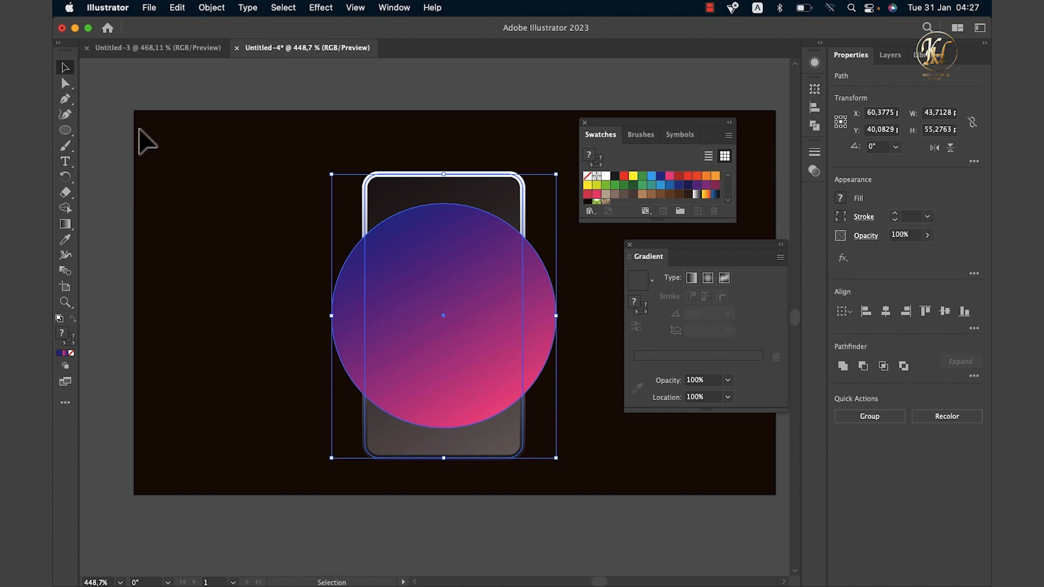
pyautogui.press('a')
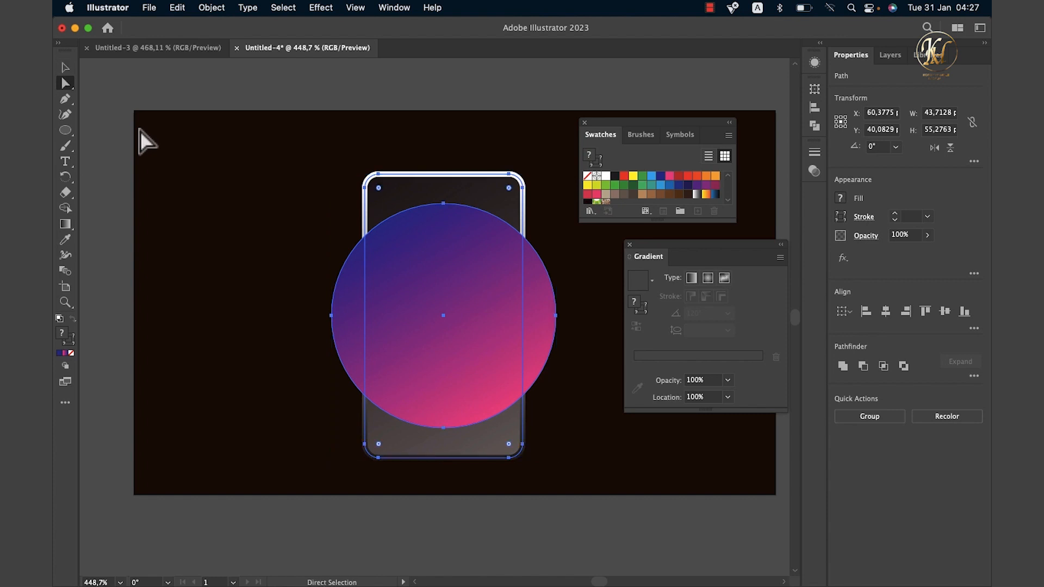
pyautogui.keyDown('shift'); pyautogui.click(435, 247); pyautogui.keyUp('shift')
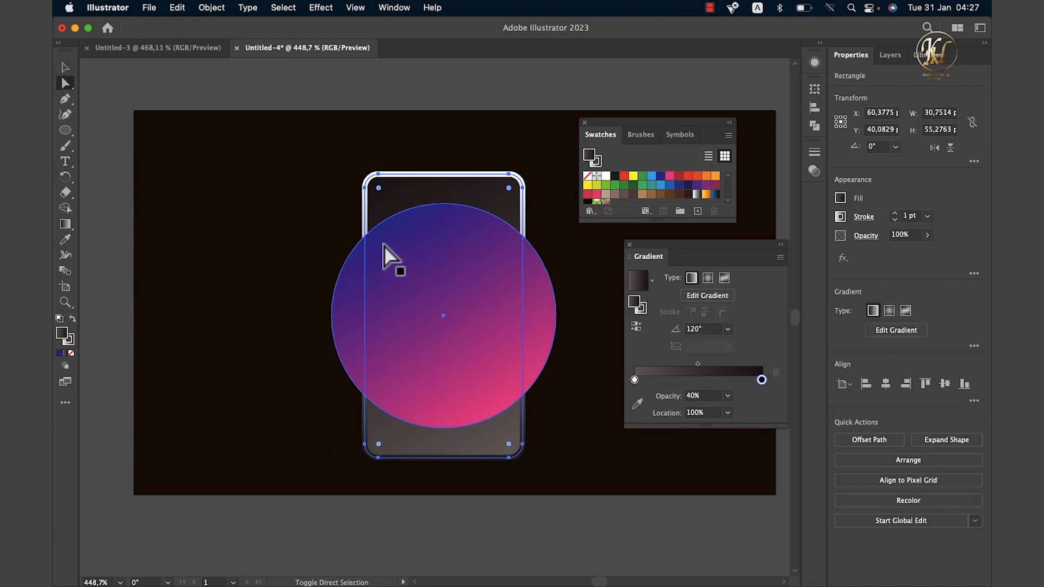
pyautogui.moveTo(384, 245); pyautogui.dragTo(205, 245)
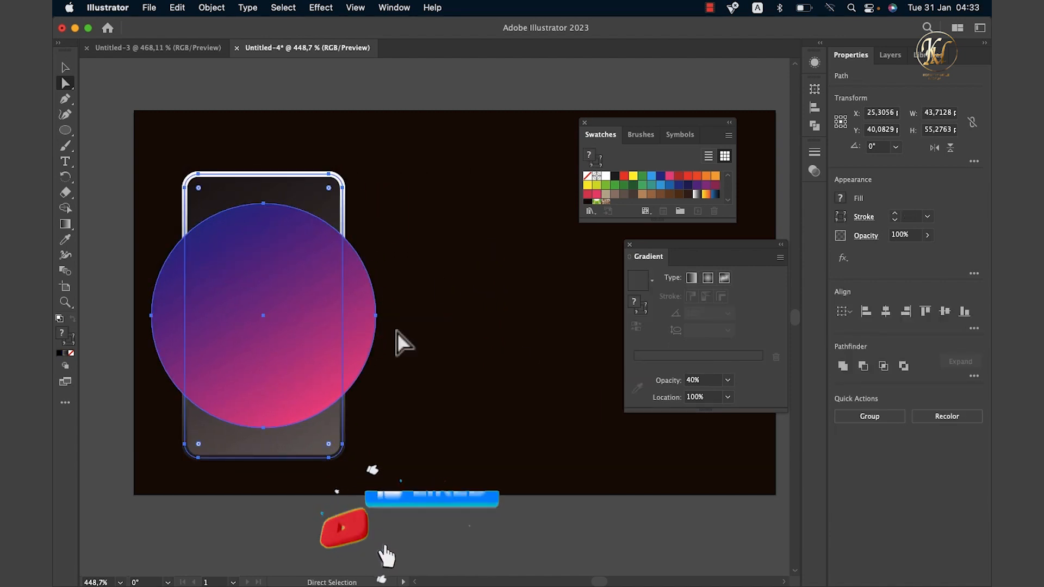
# - Send the gradient circle to the back so it lies behind the translucent card
pyautogui.press('v')
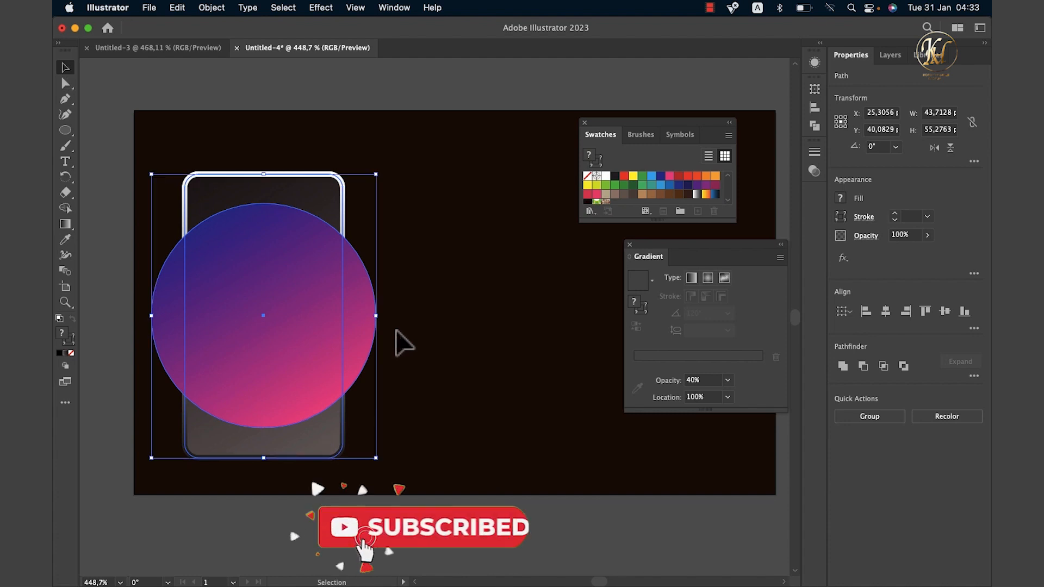
pyautogui.click(414, 511)
pyautogui.click(320, 323)
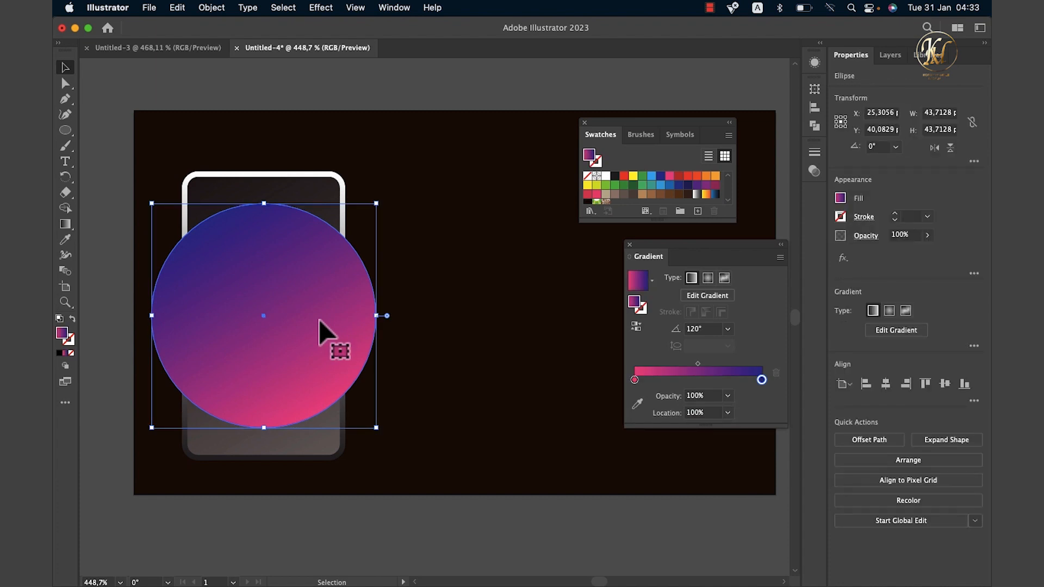
pyautogui.rightClick(319, 320)
pyautogui.moveTo(385, 517)
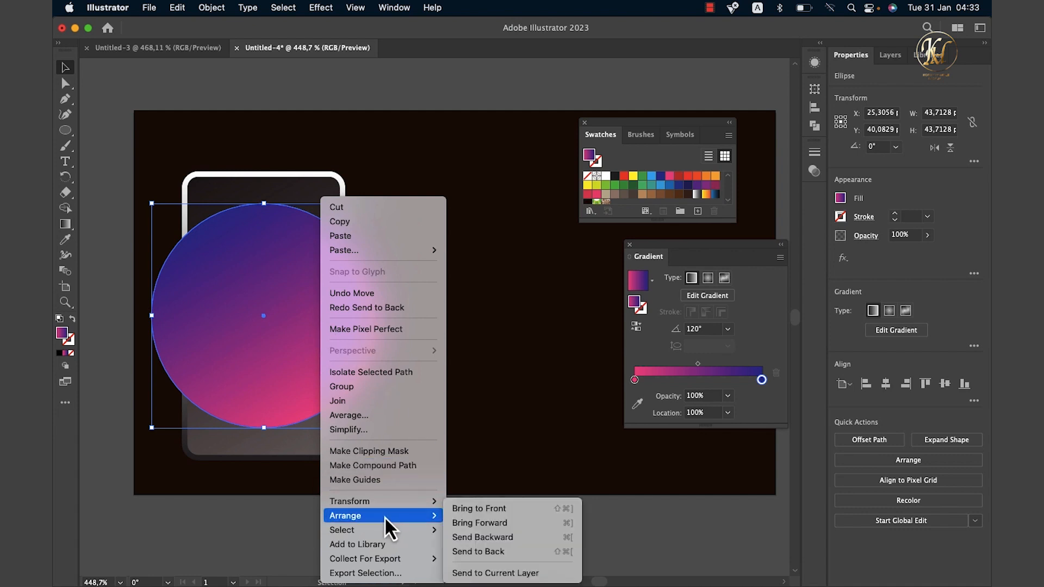
pyautogui.click(464, 549)
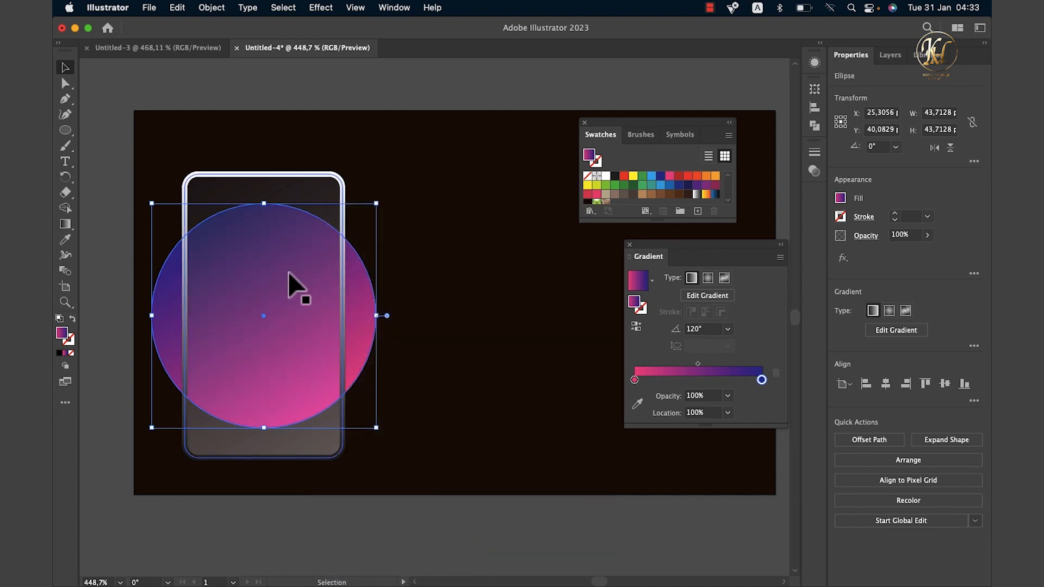
pyautogui.click(317, 521)
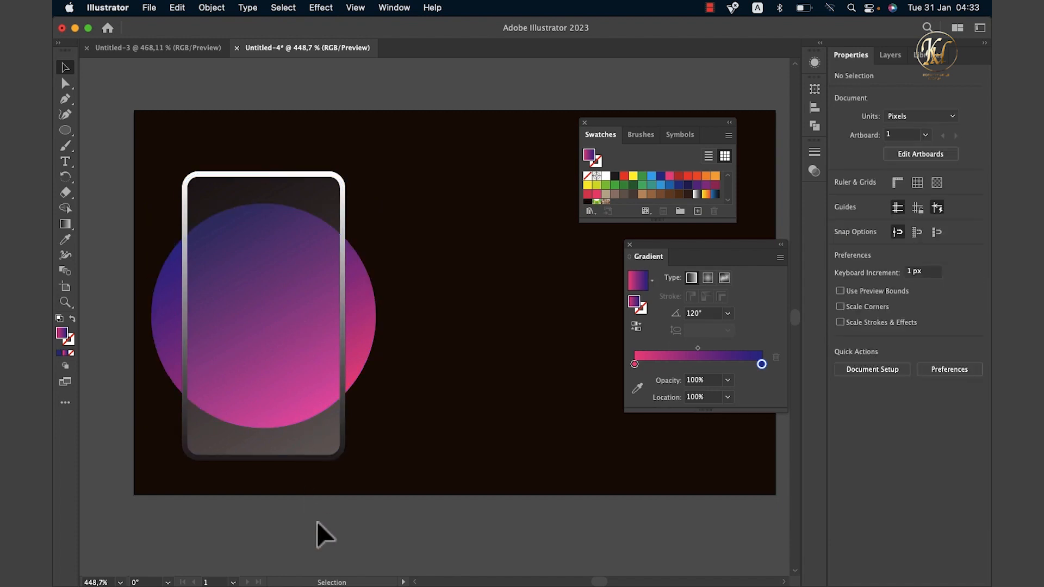
# - Duplicate the rounded card in place, directly in front of the original
pyautogui.click(297, 427)
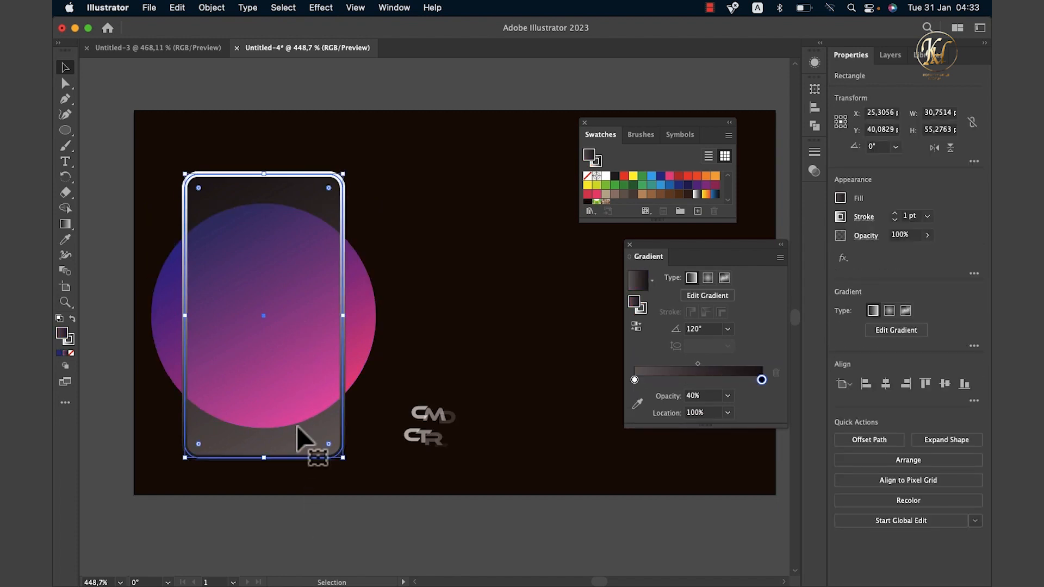
pyautogui.press('super+c')
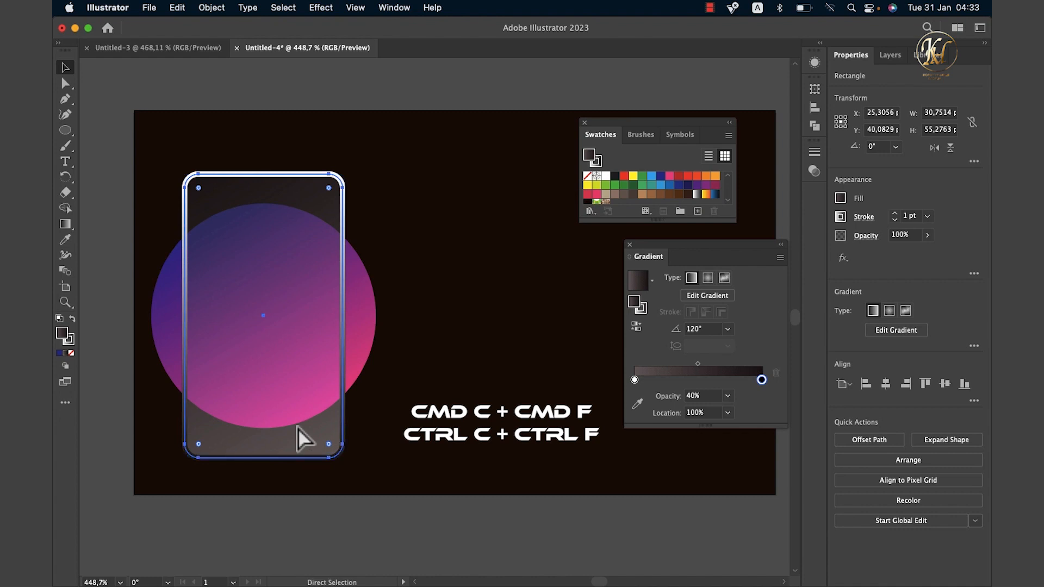
pyautogui.press('super+f')
pyautogui.press('v')
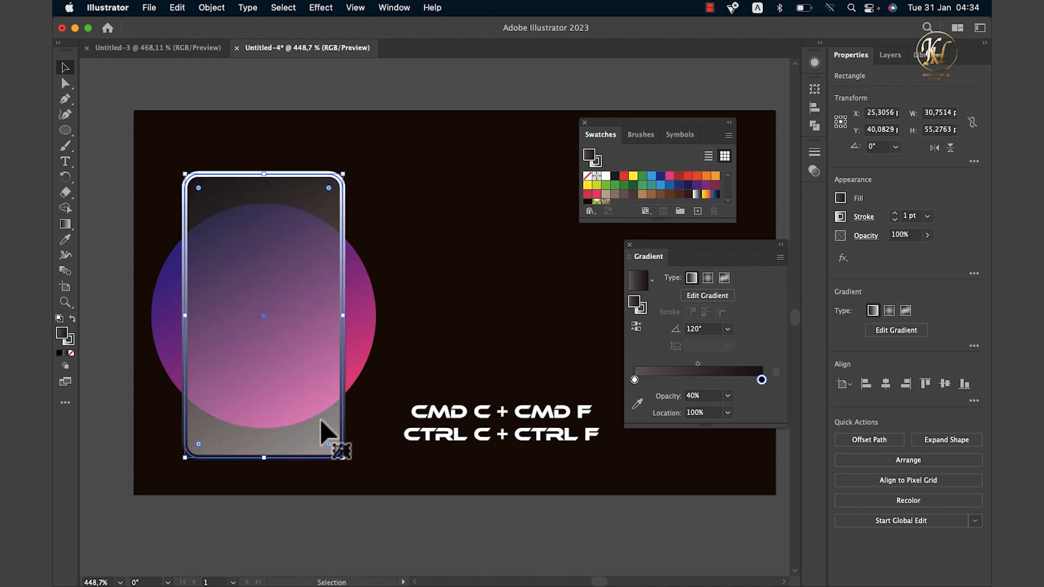
# - Duplicate the gradient circle in place, directly in front of the original circle
pyautogui.click(356, 352)
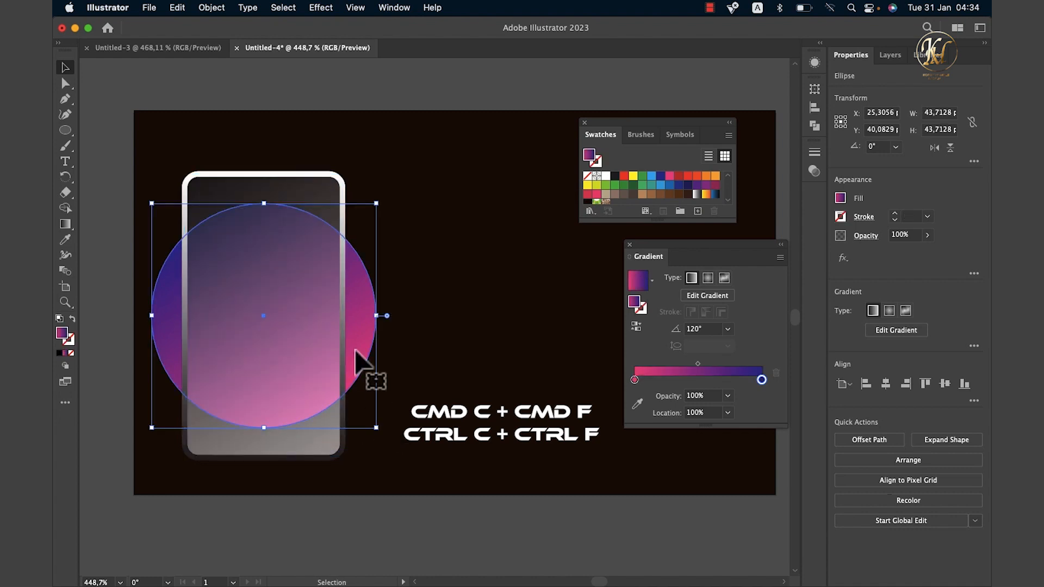
pyautogui.press('a')
pyautogui.press('super+c')
pyautogui.press('super+f')
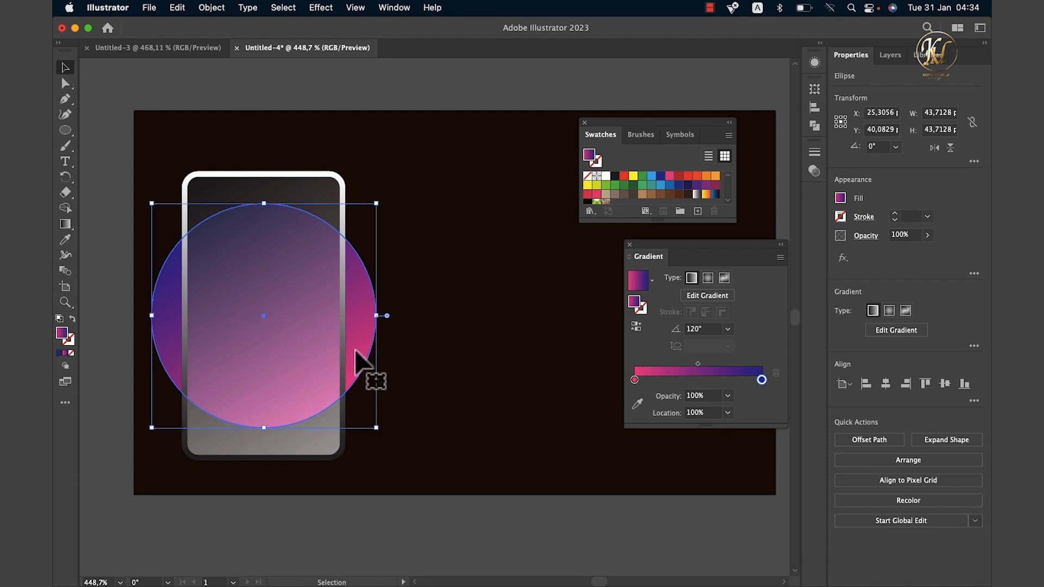
pyautogui.moveTo(357, 352); pyautogui.dragTo(505, 351)
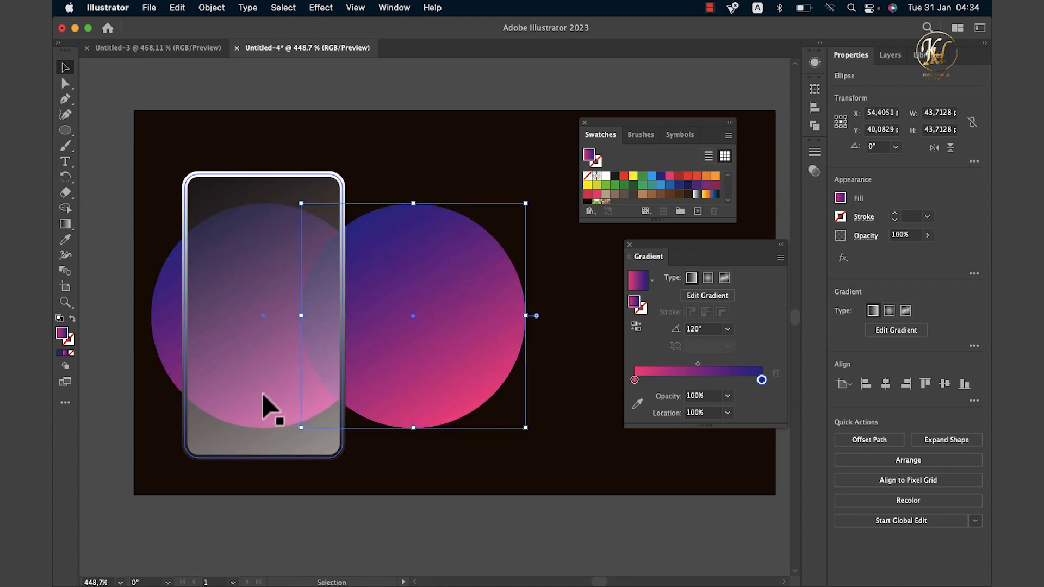
pyautogui.moveTo(263, 392); pyautogui.dragTo(446, 390)
pyautogui.press('super+z')
pyautogui.press('super+z')
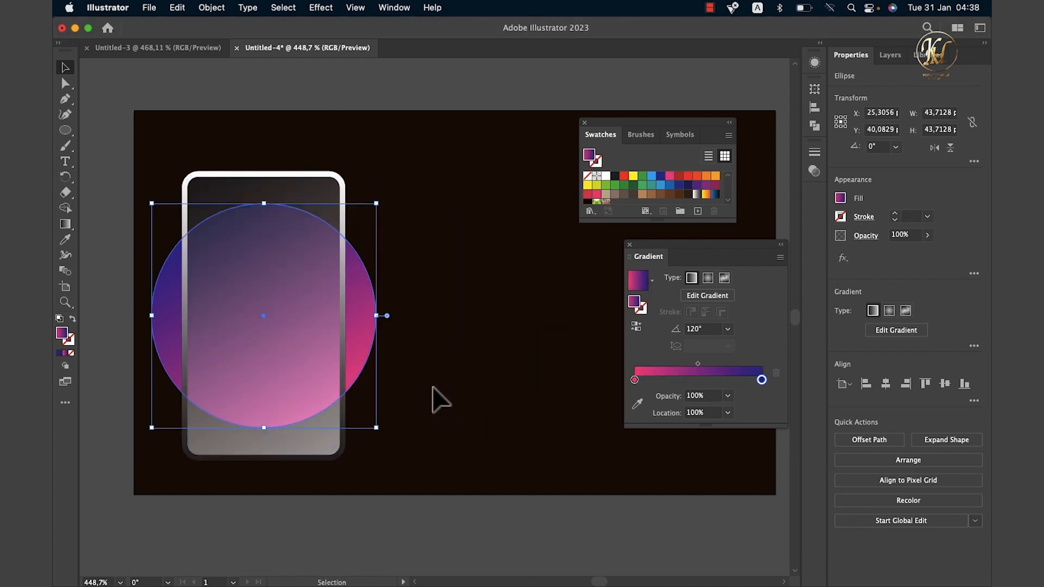
# - Make a clipping mask from the duplicated circle and card, and move the clip group into the empty area beside the original card
pyautogui.click(354, 336)
pyautogui.keyDown('shift'); pyautogui.click(311, 393); pyautogui.keyUp('shift')
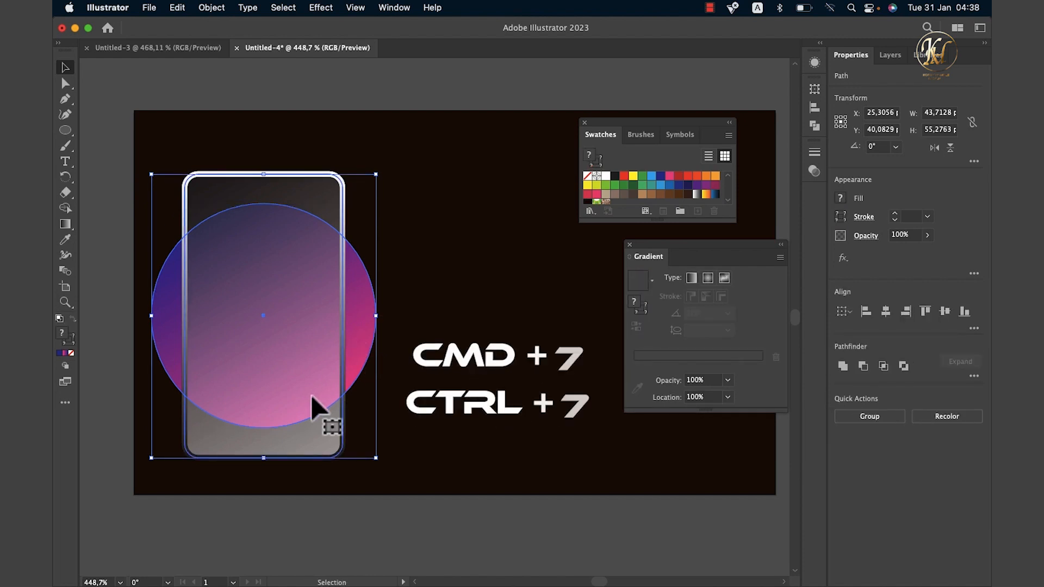
pyautogui.press('super+7')
pyautogui.press('super+7')
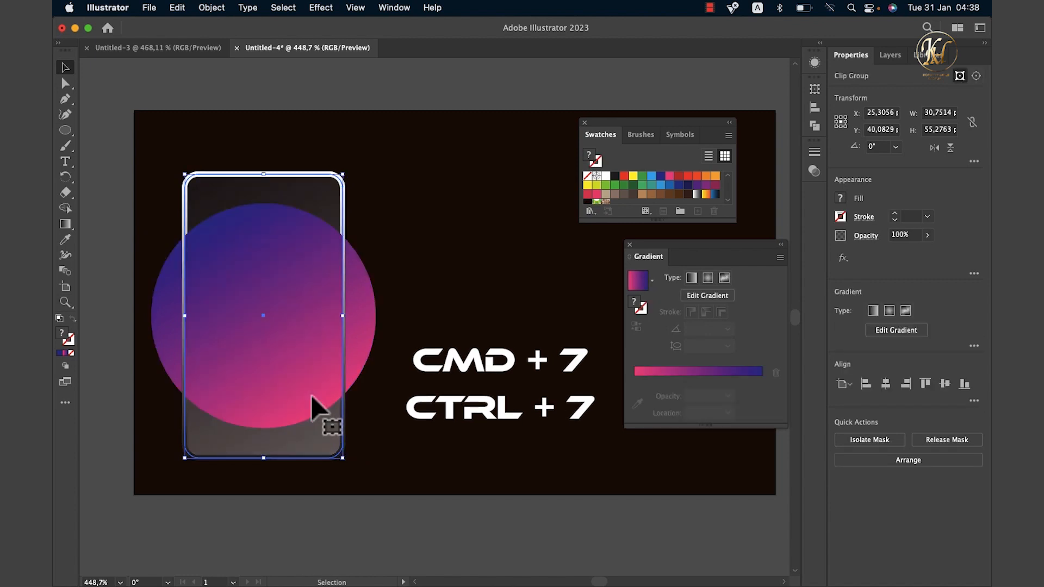
pyautogui.moveTo(298, 357); pyautogui.dragTo(530, 360)
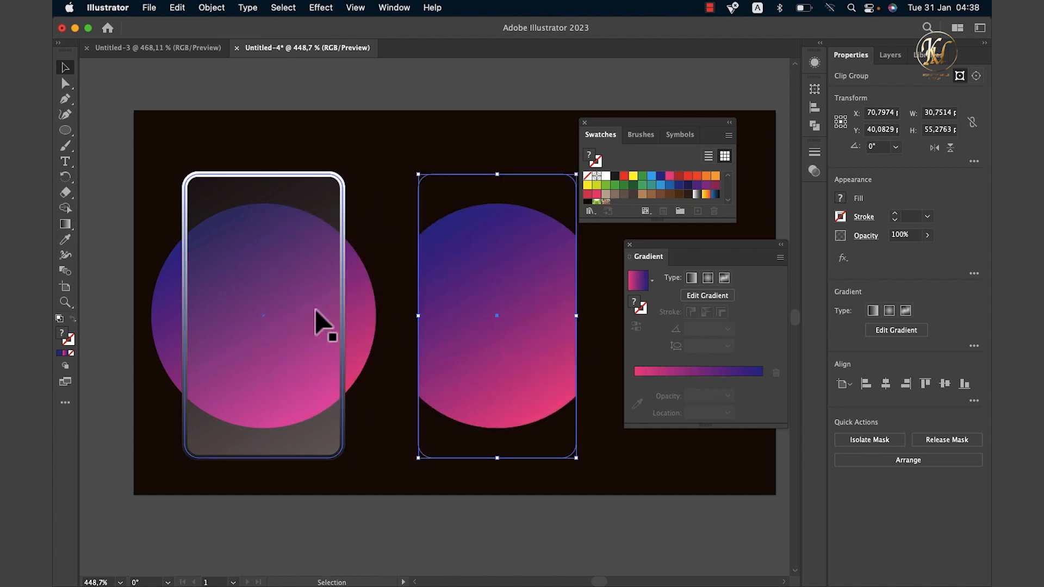
pyautogui.click(211, 7)
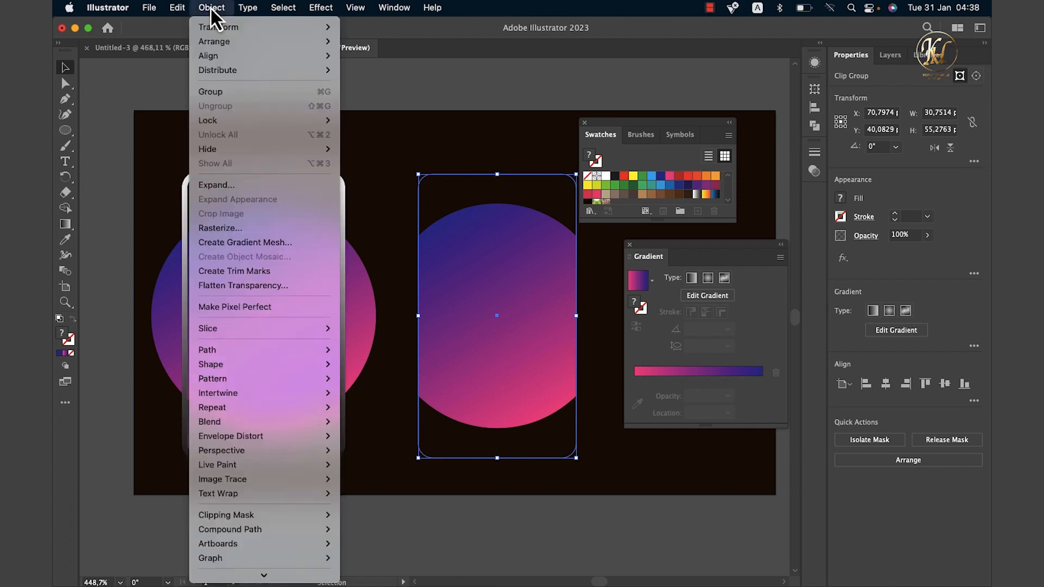
pyautogui.moveTo(207, 516)
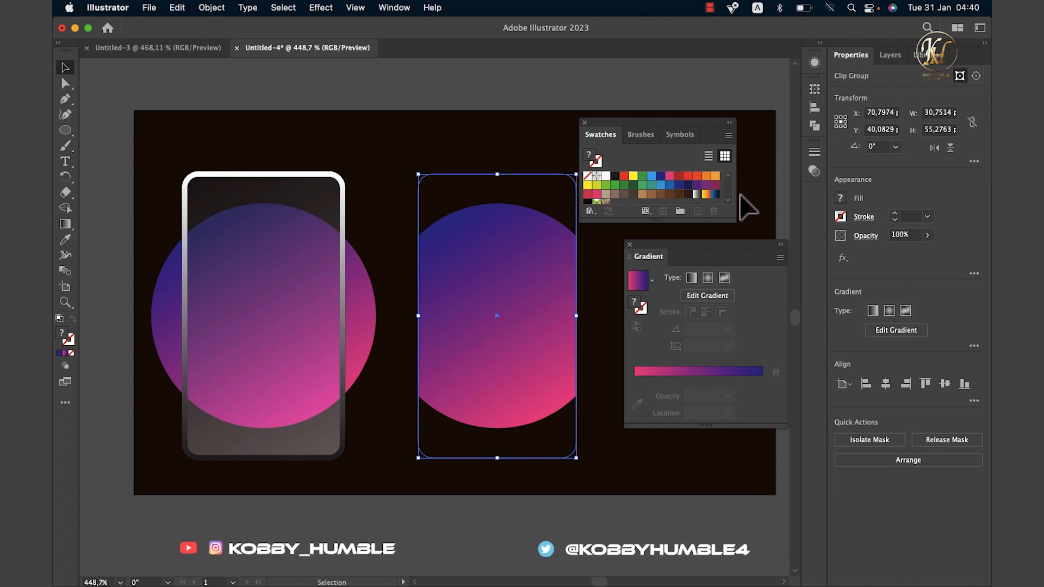
# - Apply a Gaussian Blur with a 15-pixel radius to only the circle inside the separated clip group
pyautogui.press('a')
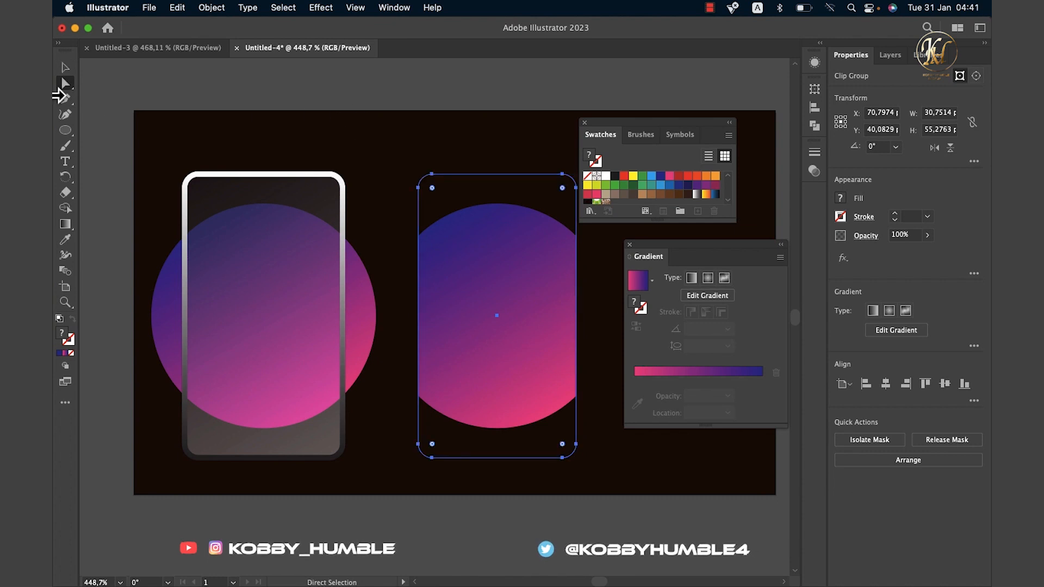
pyautogui.click(595, 475)
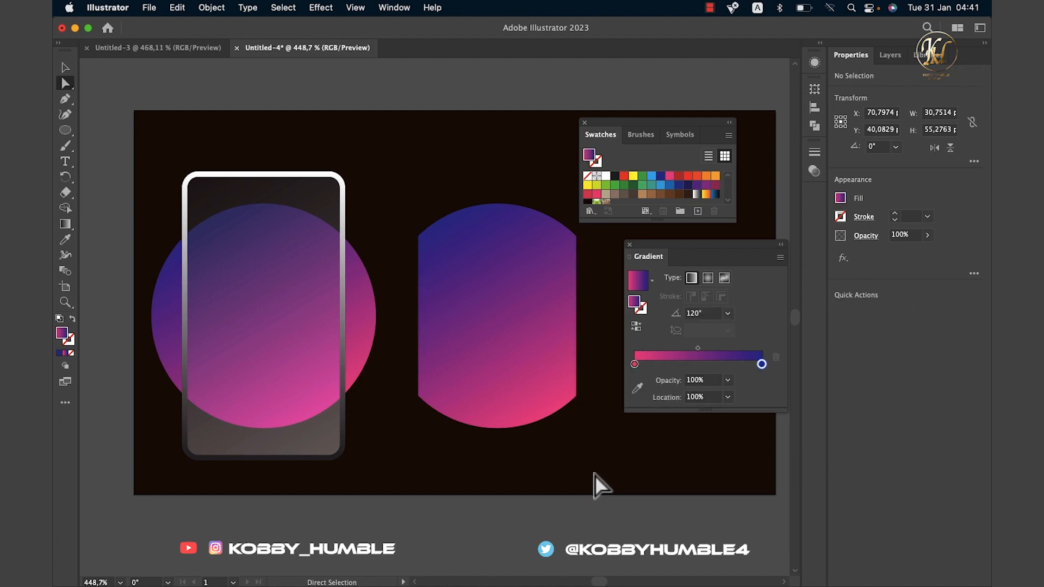
pyautogui.click(483, 357)
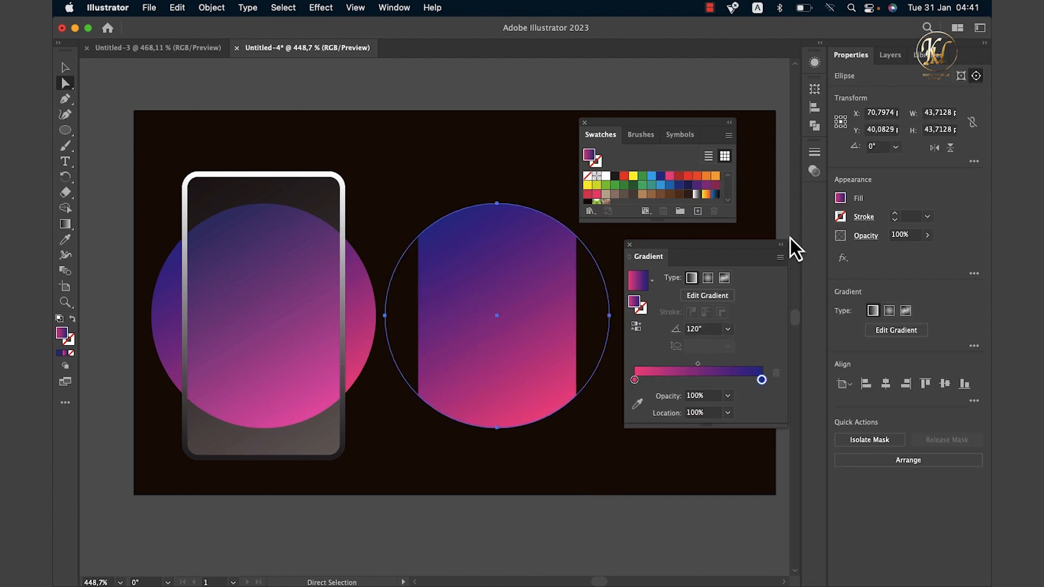
pyautogui.click(819, 157)
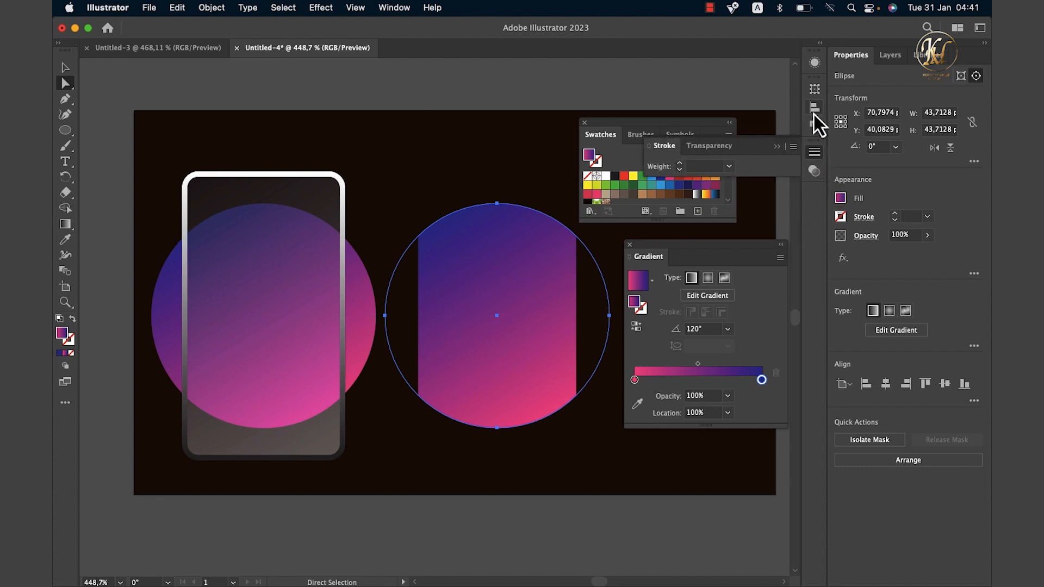
pyautogui.click(396, 9)
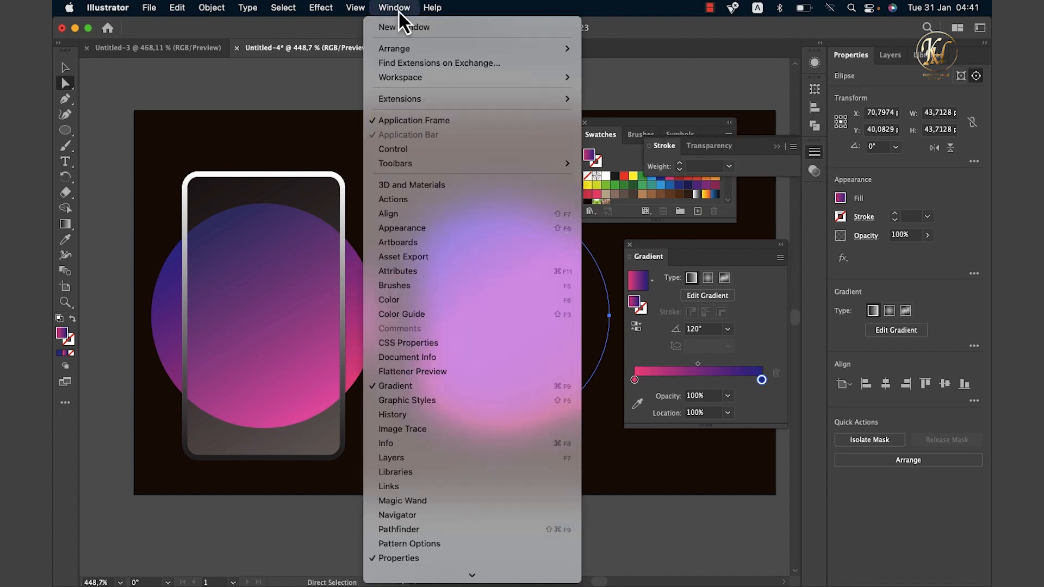
pyautogui.click(405, 233)
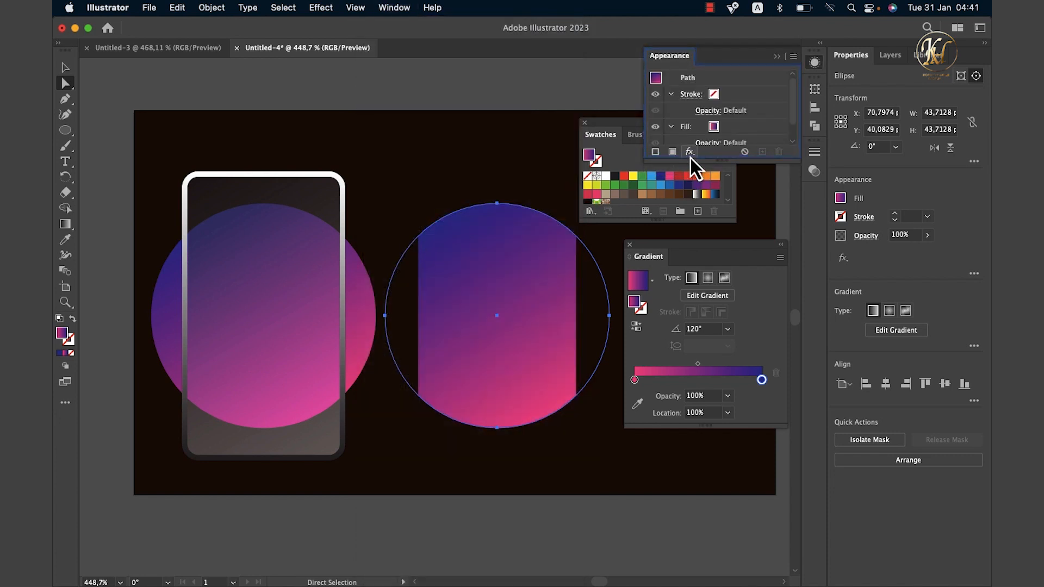
pyautogui.click(690, 155)
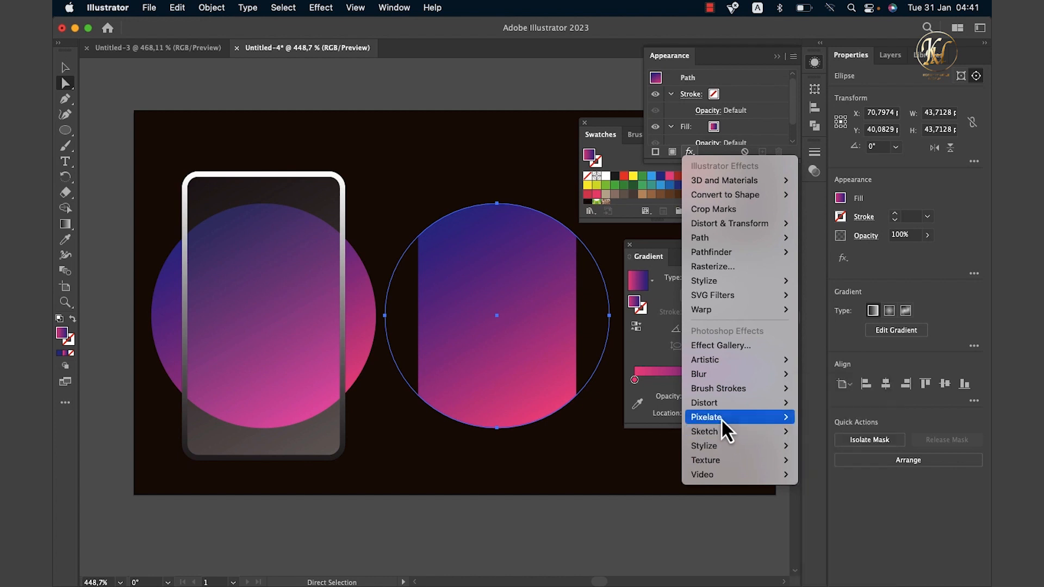
pyautogui.moveTo(715, 381)
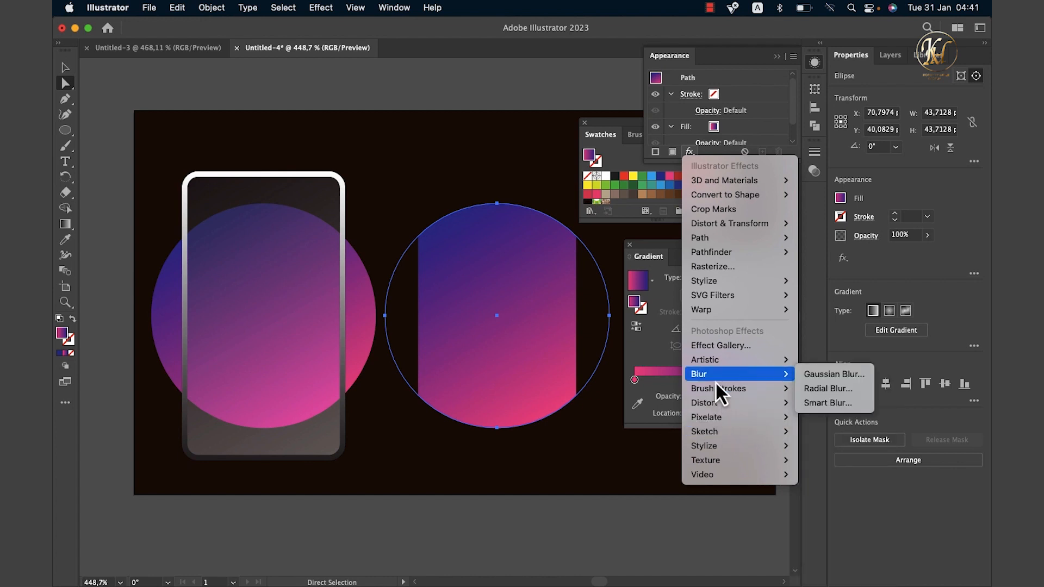
pyautogui.click(805, 375)
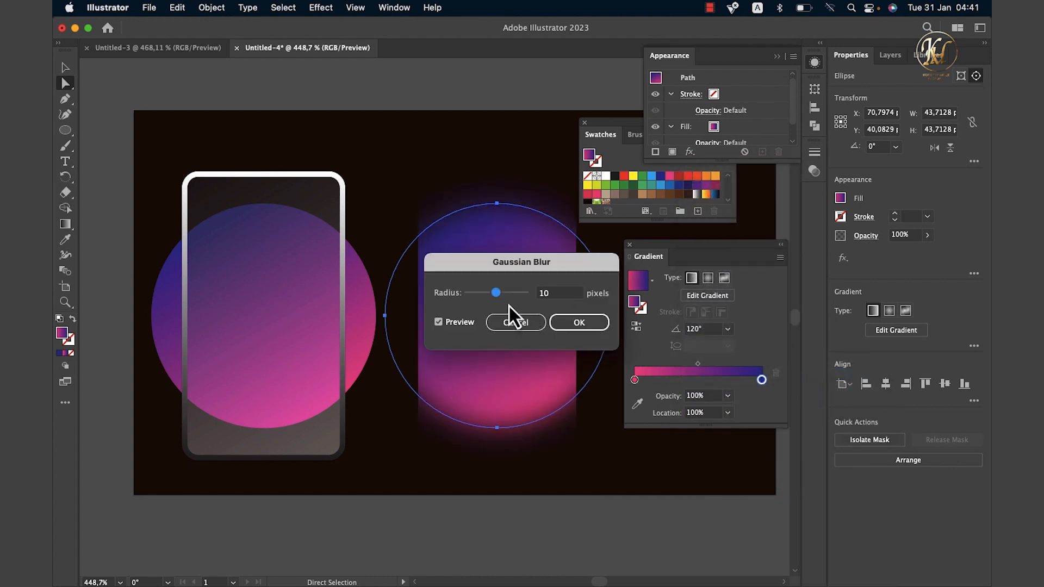
pyautogui.click(556, 298)
pyautogui.write('15')
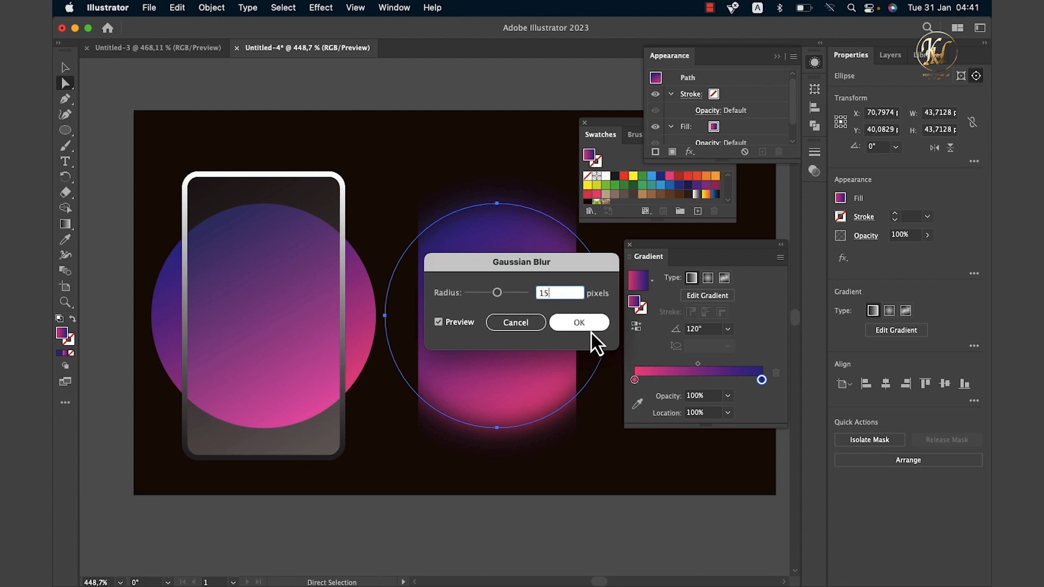
pyautogui.click(590, 329)
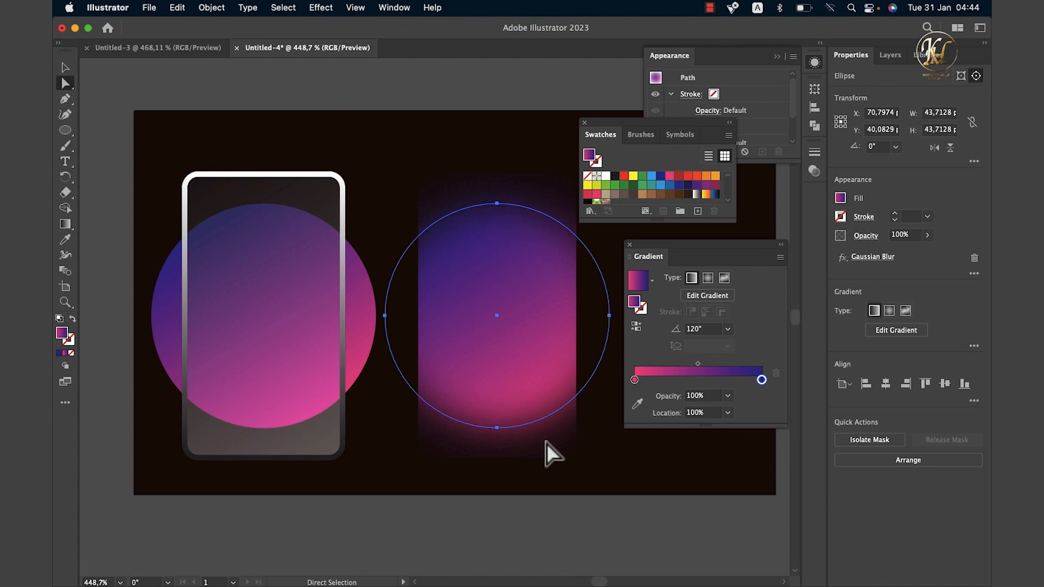
# - Move the blurred clip group back over the original card so their outlines coincide
pyautogui.press('v')
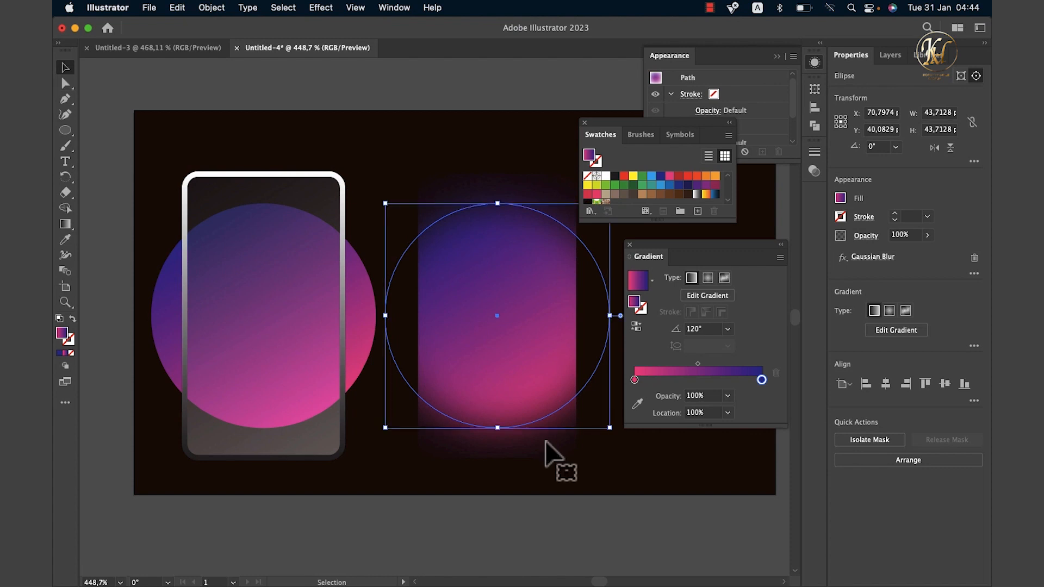
pyautogui.click(608, 465)
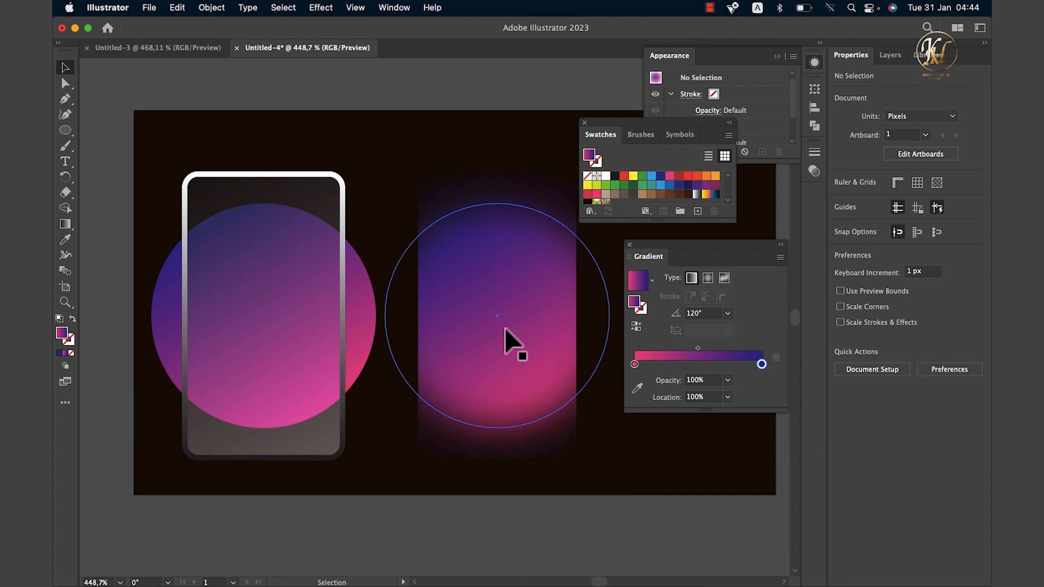
pyautogui.moveTo(505, 329); pyautogui.dragTo(273, 323)
pyautogui.click(273, 323)
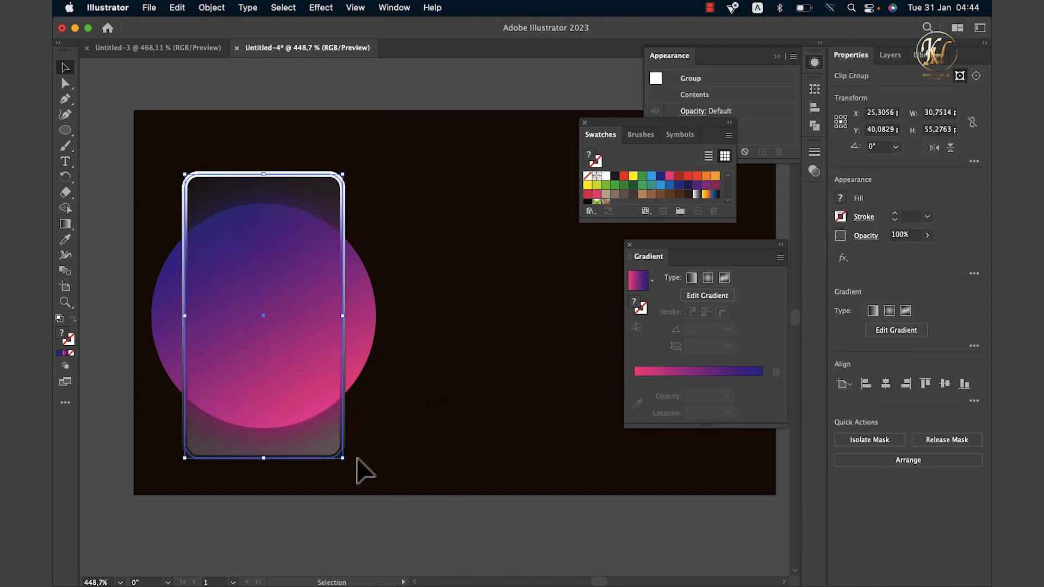
# - Send the blurred clip group backward so it lies behind the translucent card but above the original circle
pyautogui.rightClick(298, 383)
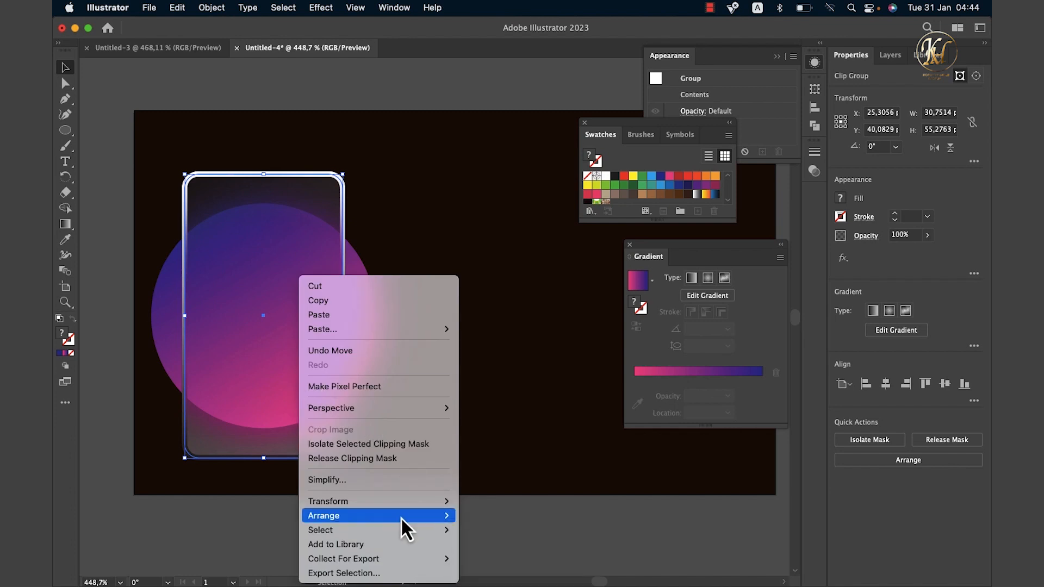
pyautogui.moveTo(409, 518)
pyautogui.click(494, 549)
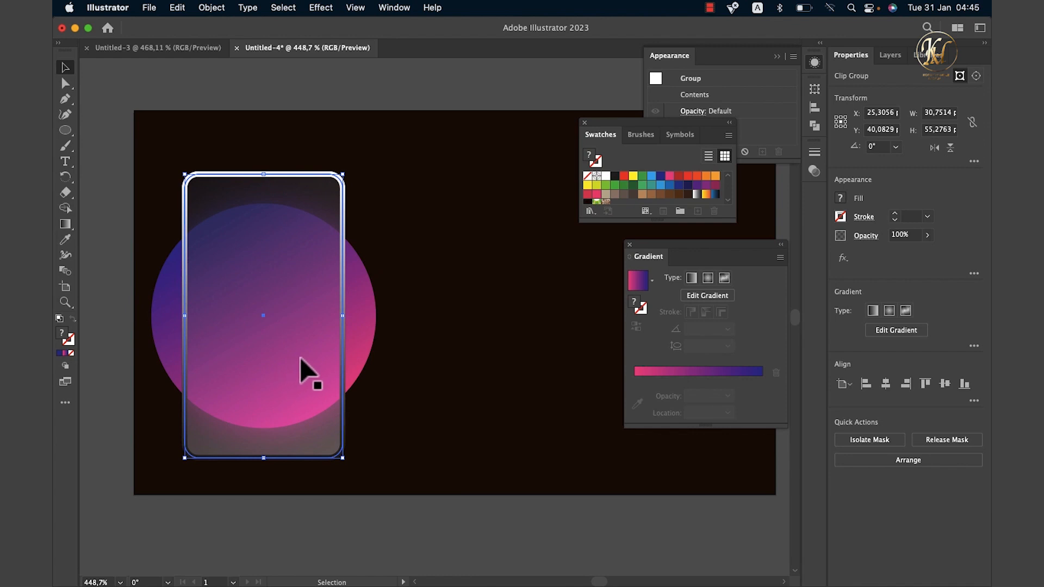
# - Duplicate the translucent card in place in front of the stacked artwork
pyautogui.click(296, 385)
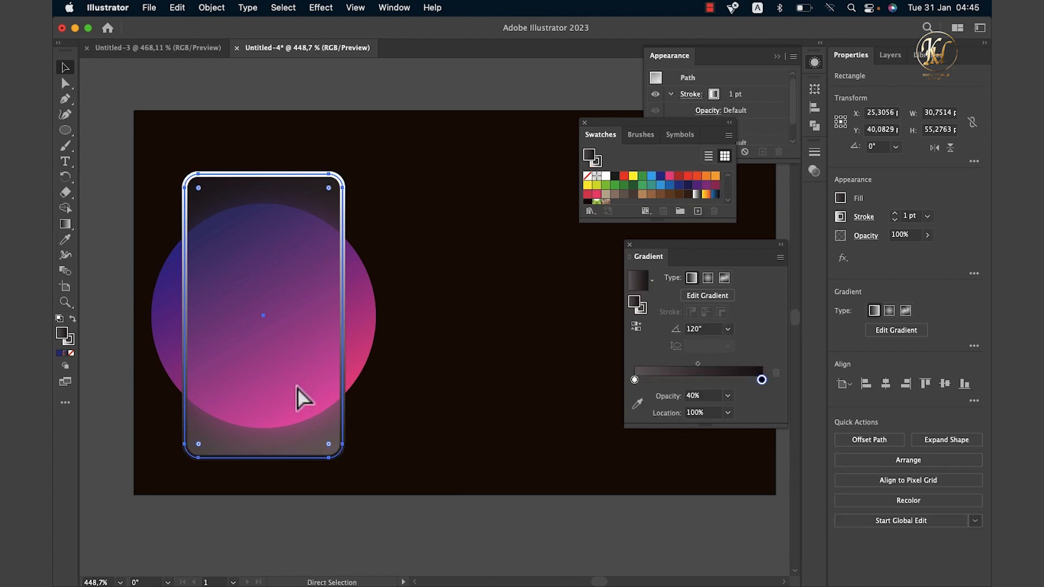
pyautogui.press('super+c')
pyautogui.press('super+f')
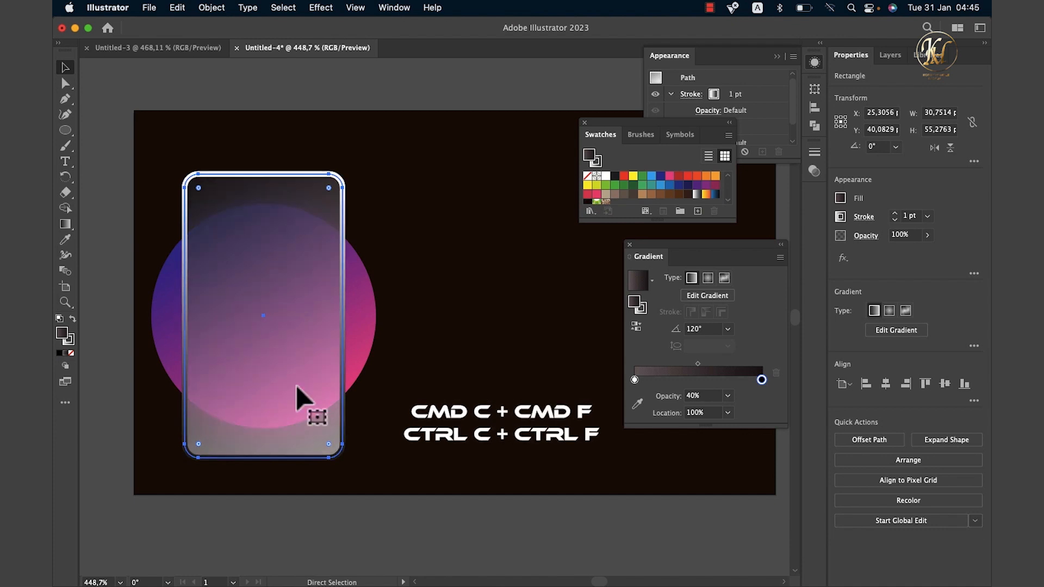
# - Use the Shape Builder to remove the duplicate card and the part of the sharp gradient circle that lies within its outline
pyautogui.click(362, 357)
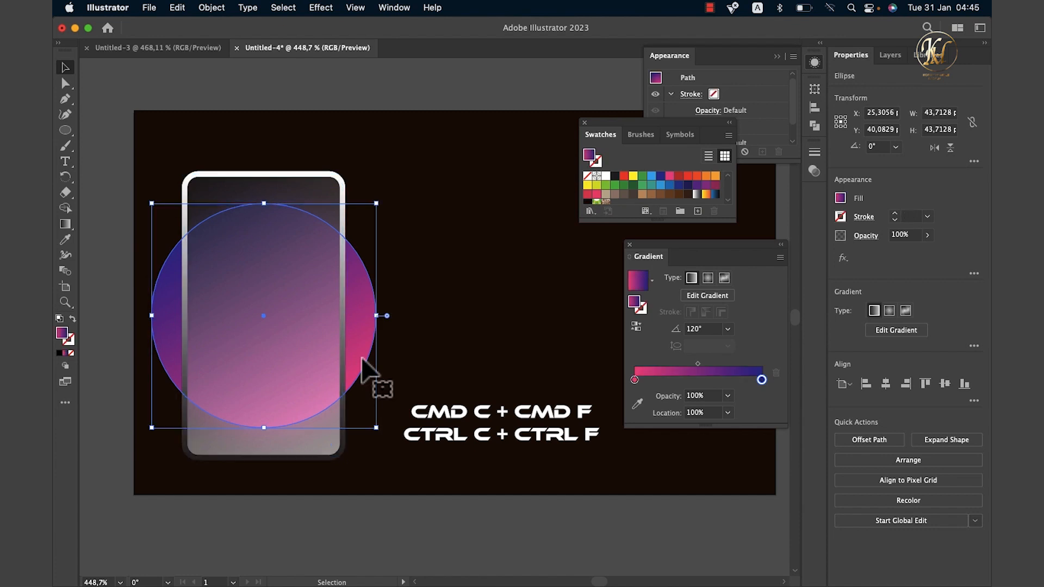
pyautogui.keyDown('shift'); pyautogui.click(321, 410); pyautogui.keyUp('shift')
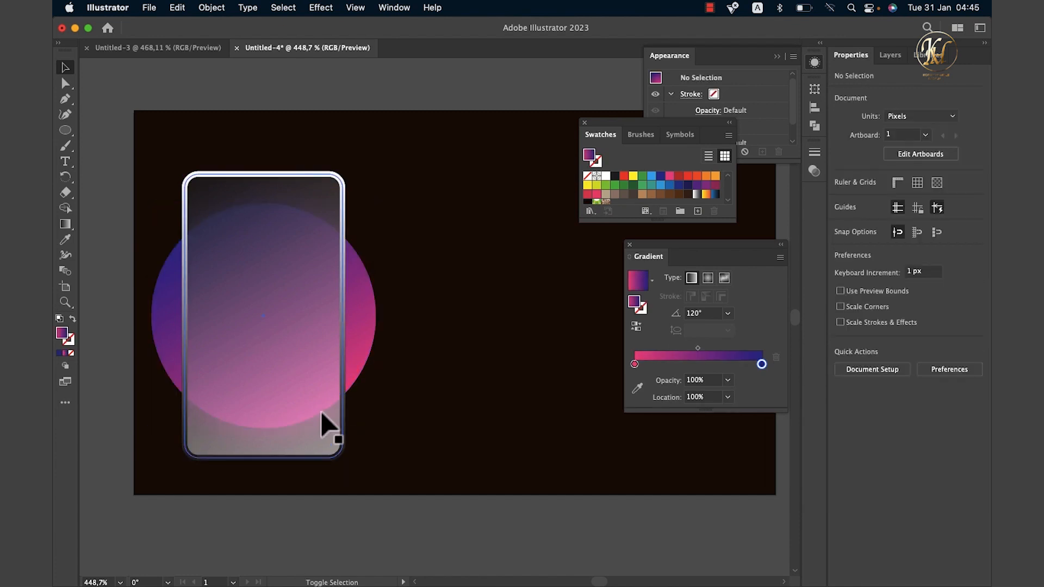
pyautogui.click(359, 375)
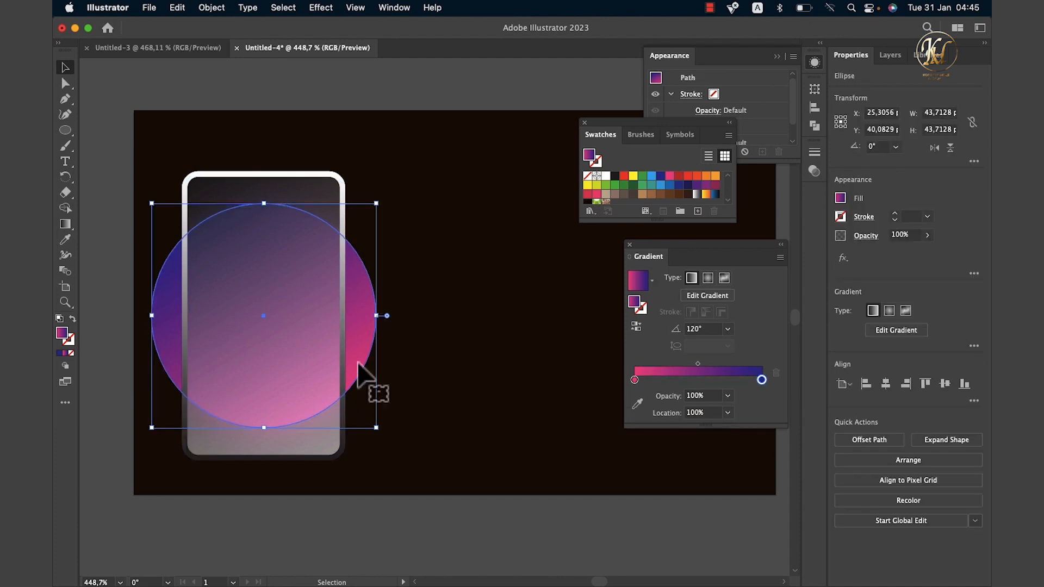
pyautogui.keyDown('shift'); pyautogui.click(315, 443); pyautogui.keyUp('shift')
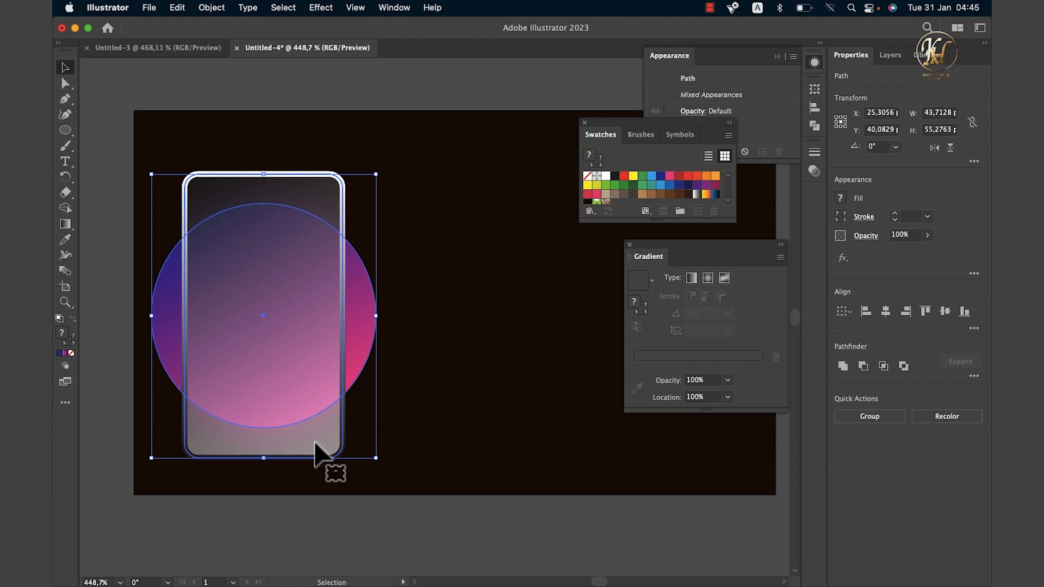
pyautogui.click(67, 211)
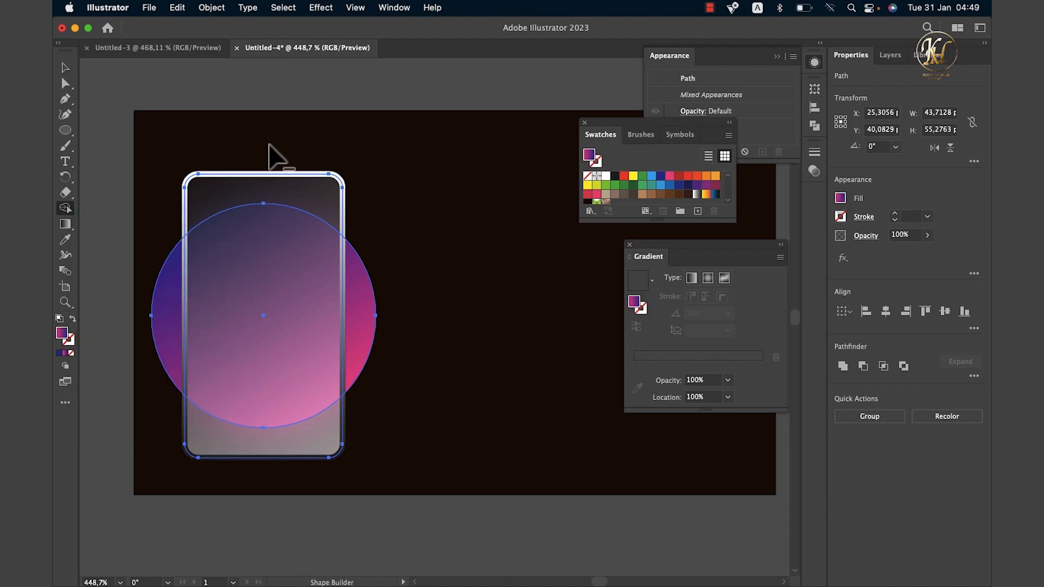
pyautogui.moveTo(264, 298); pyautogui.dragTo(268, 450)
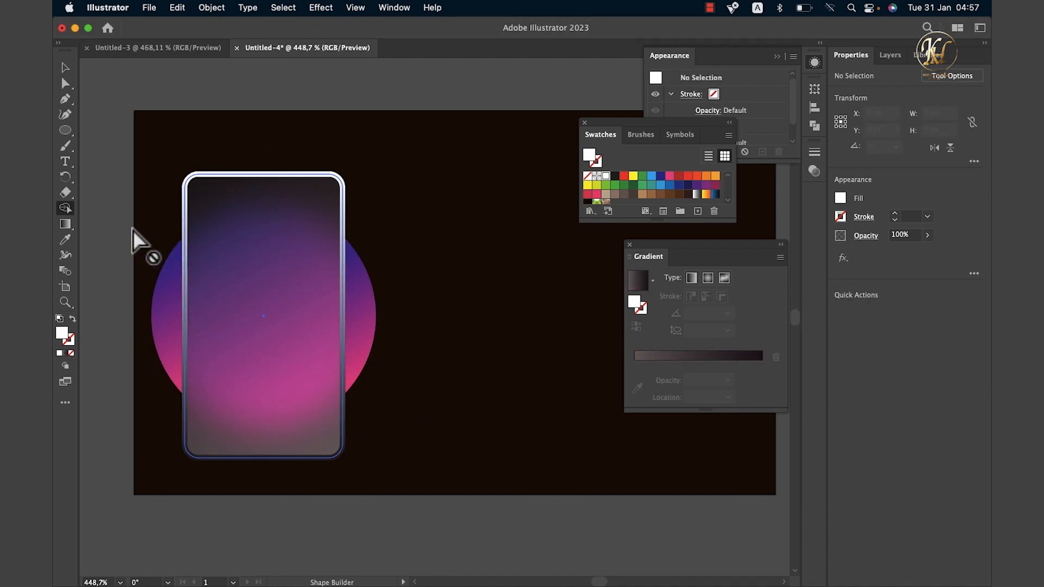
# - Add a text object containing the card number on the empty artboard area beside the card
pyautogui.click(70, 167)
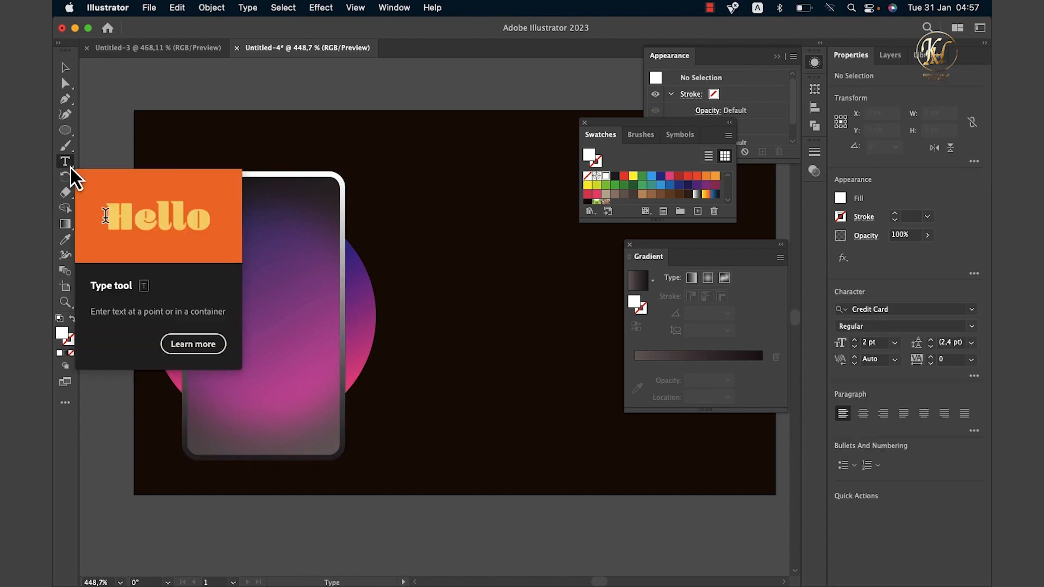
pyautogui.click(455, 328)
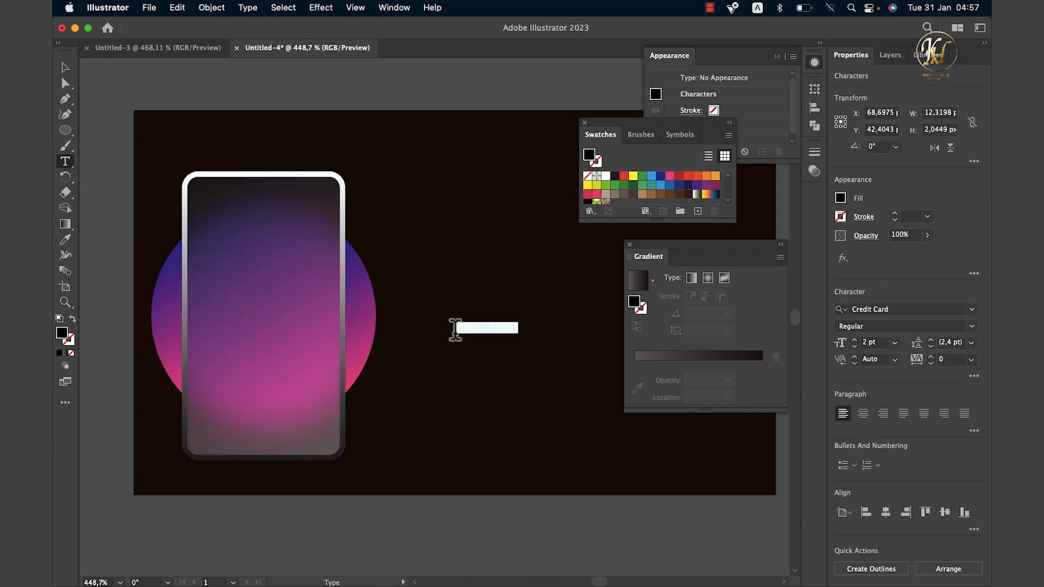
pyautogui.press('super+v')
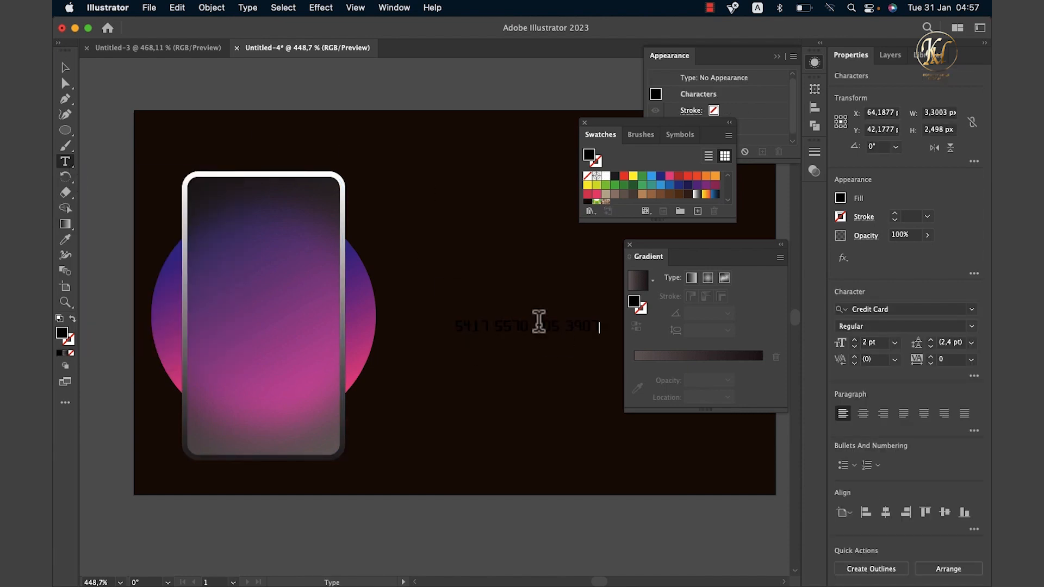
# - Fill the card-number text with white and move it onto the lower part of the card
pyautogui.tripleClick(538, 326)
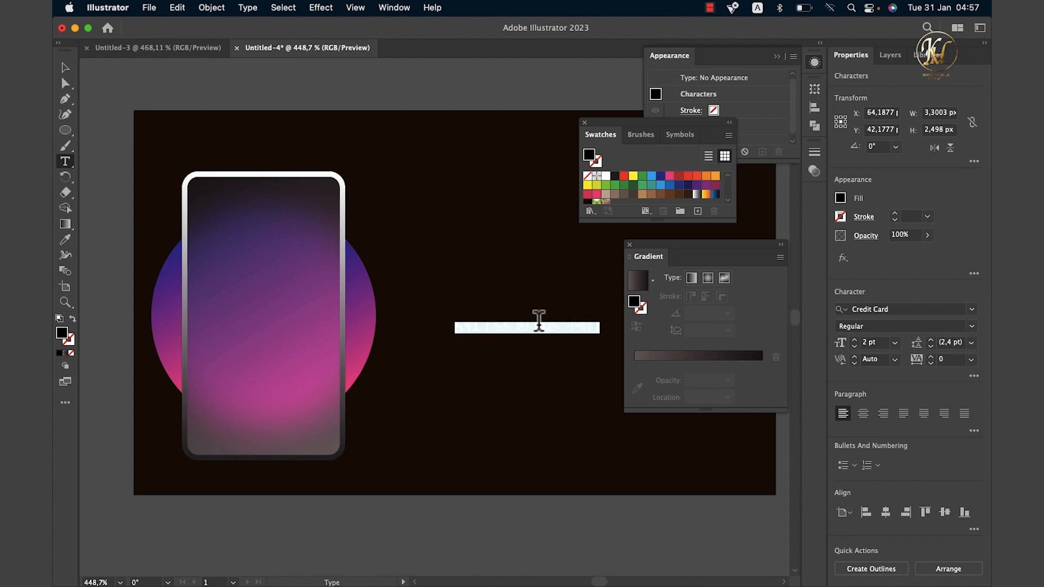
pyautogui.click(840, 198)
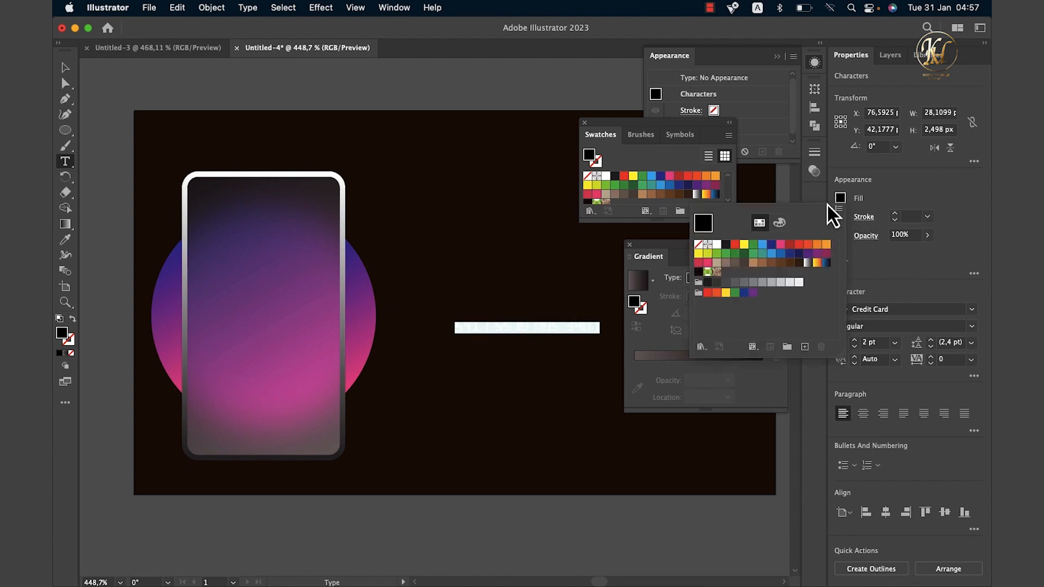
pyautogui.click(716, 244)
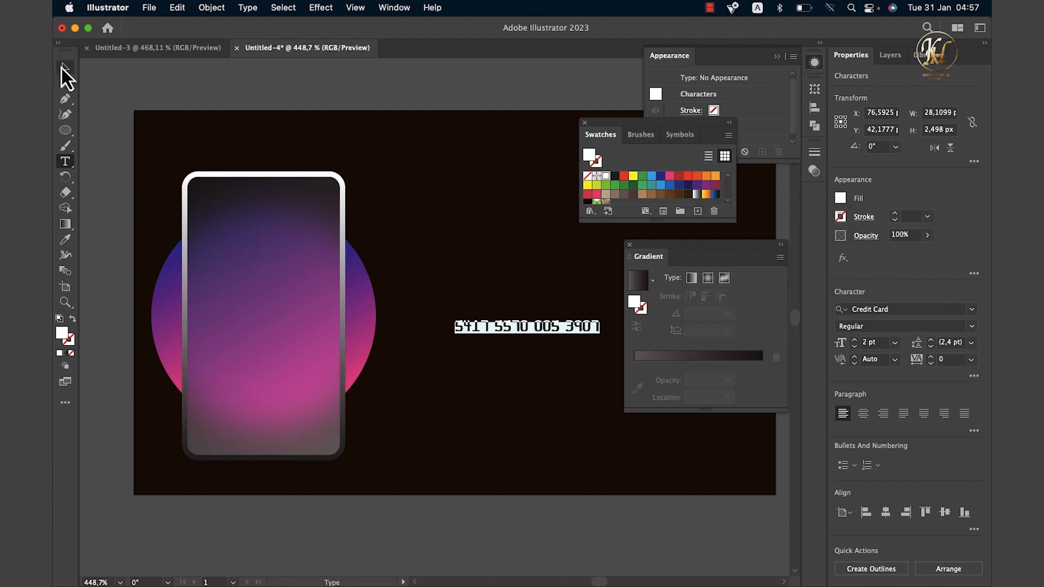
pyautogui.click(65, 69)
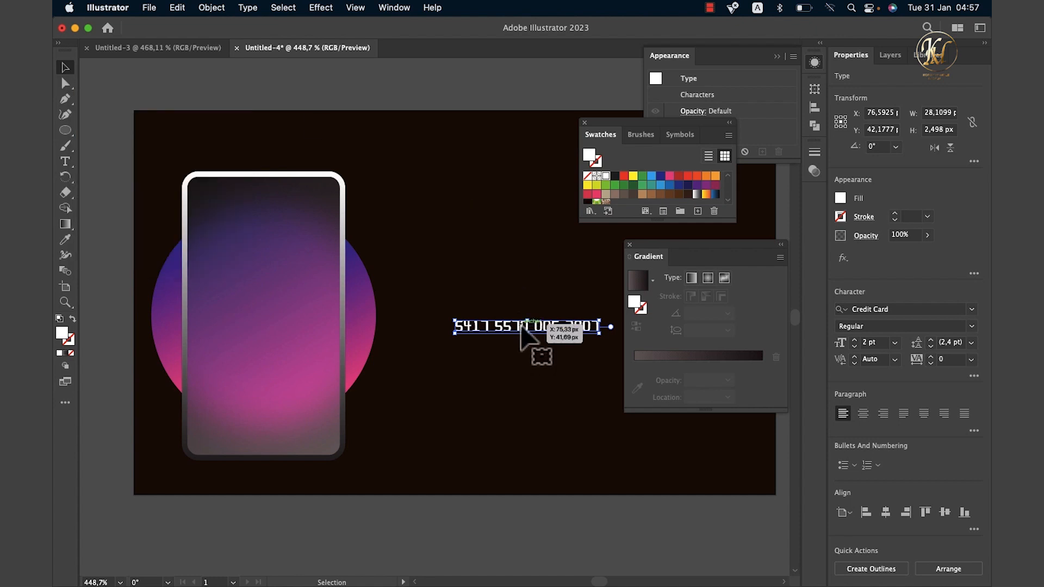
pyautogui.moveTo(521, 329); pyautogui.dragTo(259, 384)
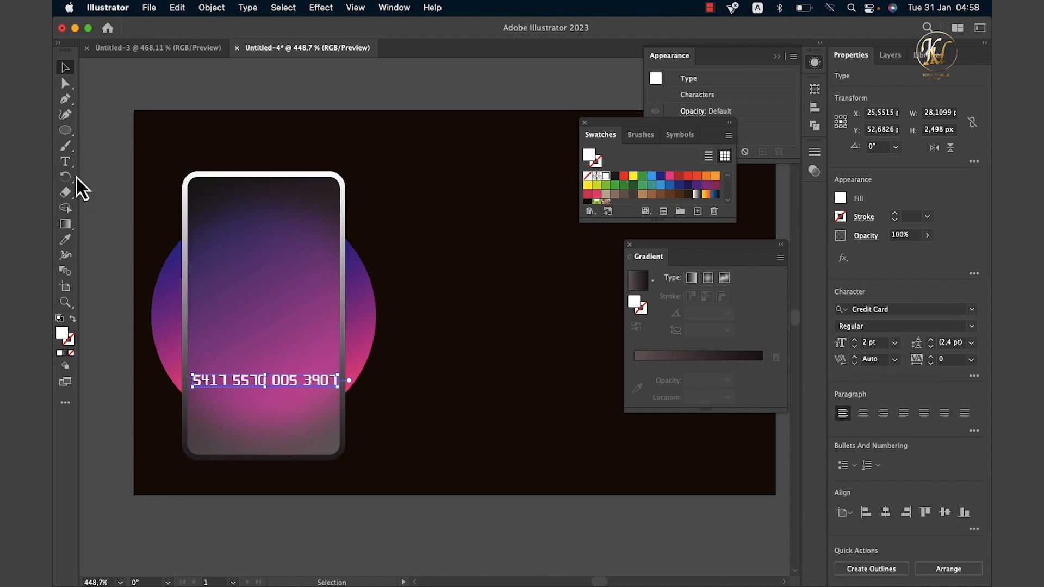
# - Add the text DBEE BANK on the empty artboard area beside the card and fill it with white
pyautogui.click(66, 161)
pyautogui.click(444, 283)
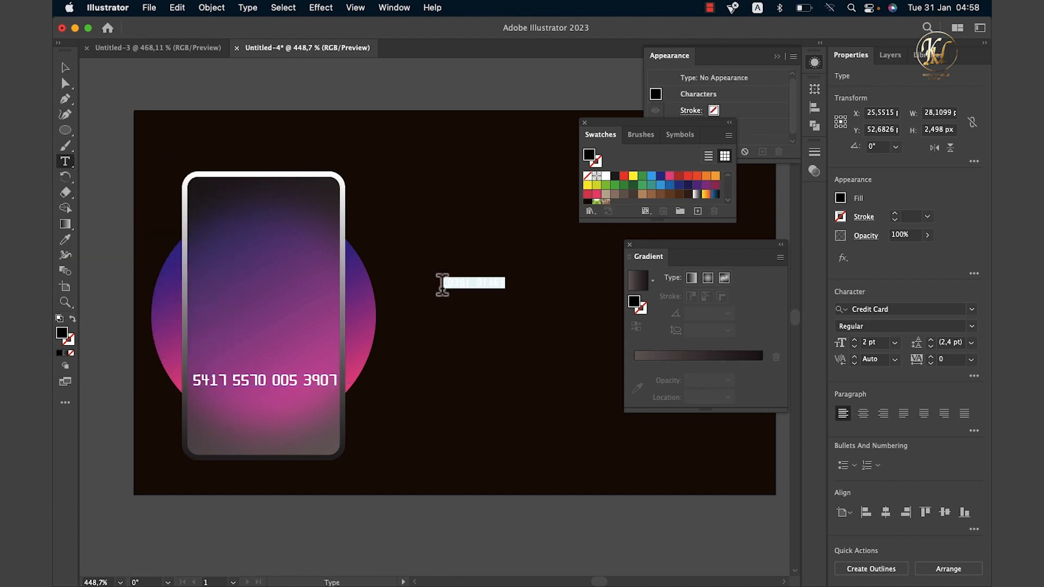
pyautogui.tripleClick(489, 284)
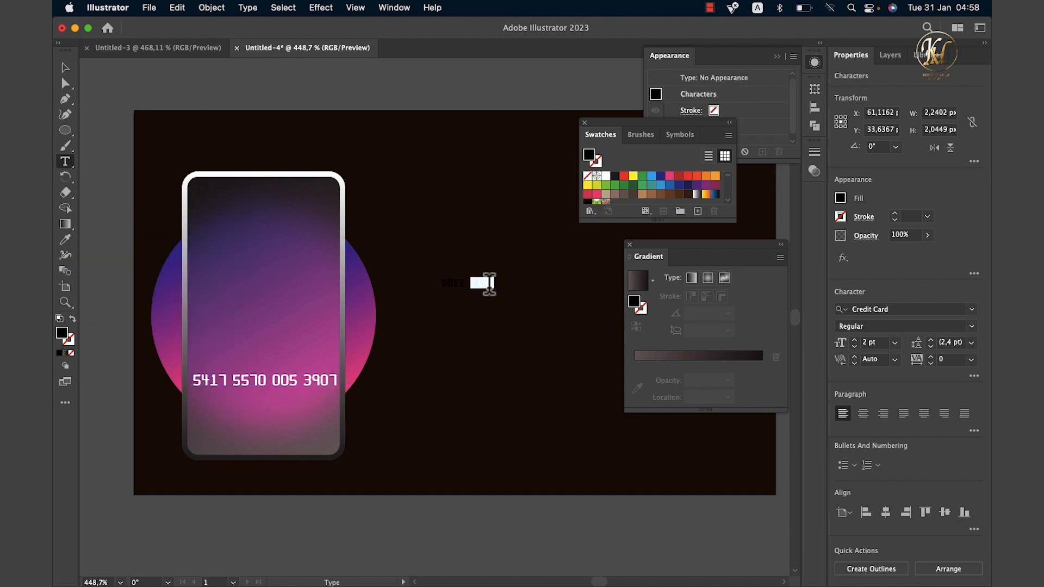
pyautogui.click(840, 198)
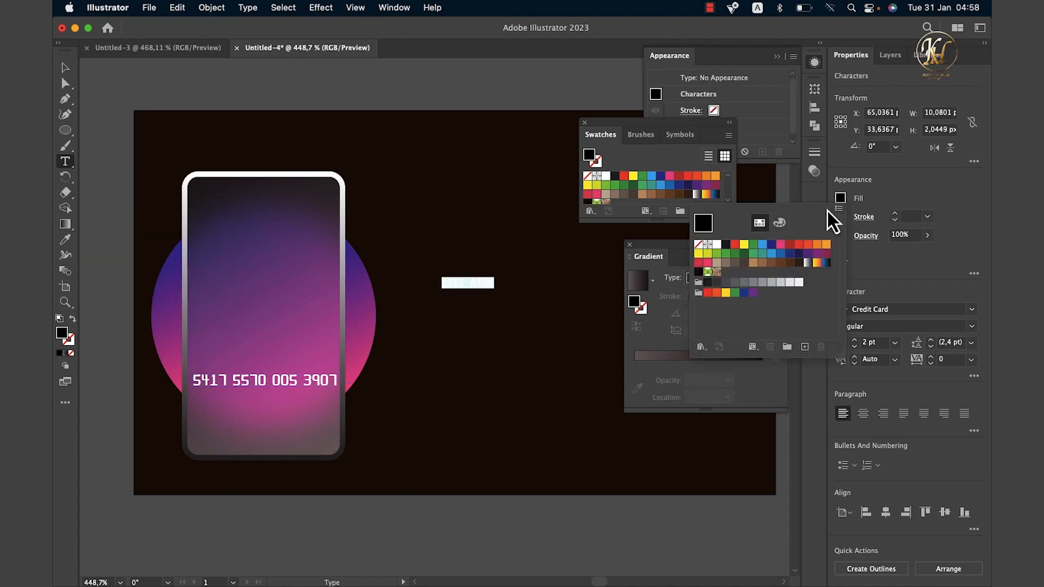
pyautogui.click(718, 245)
pyautogui.click(885, 197)
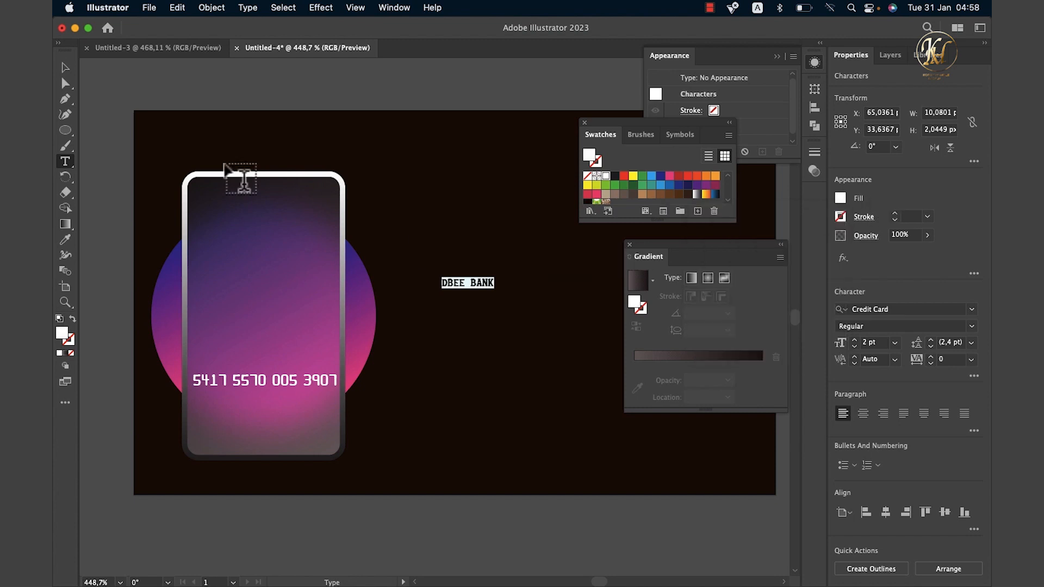
# - Place the DBEE BANK text centred below the card number and set its font size to 4 pt
pyautogui.click(65, 68)
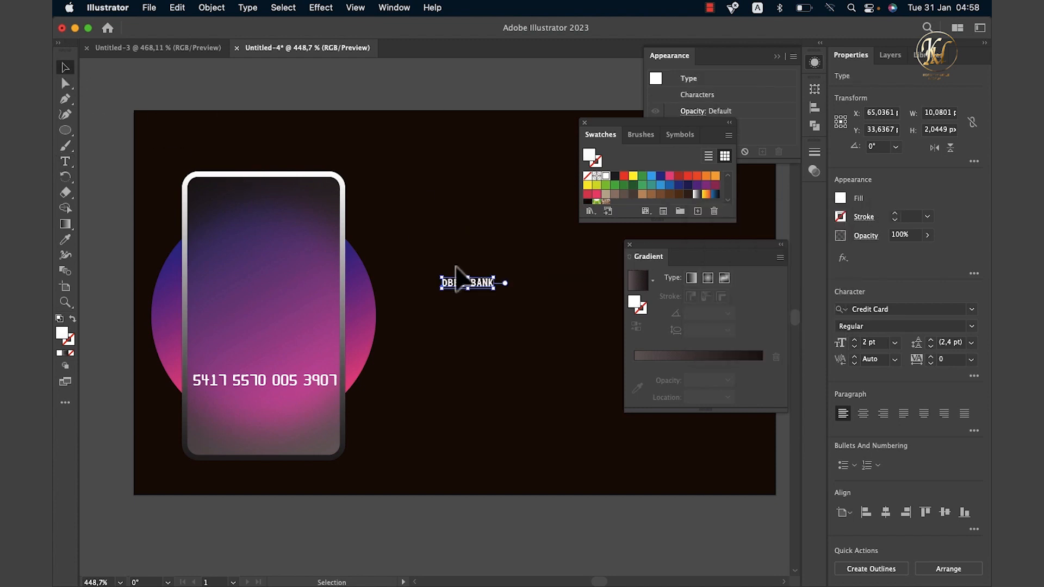
pyautogui.moveTo(458, 282); pyautogui.dragTo(260, 417)
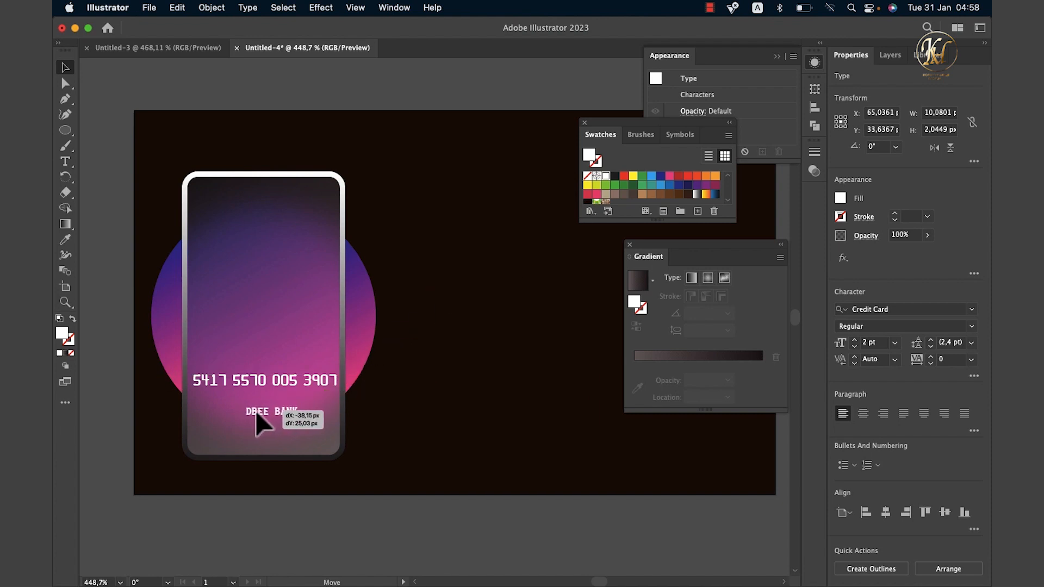
pyautogui.click(855, 341)
pyautogui.click(855, 341)
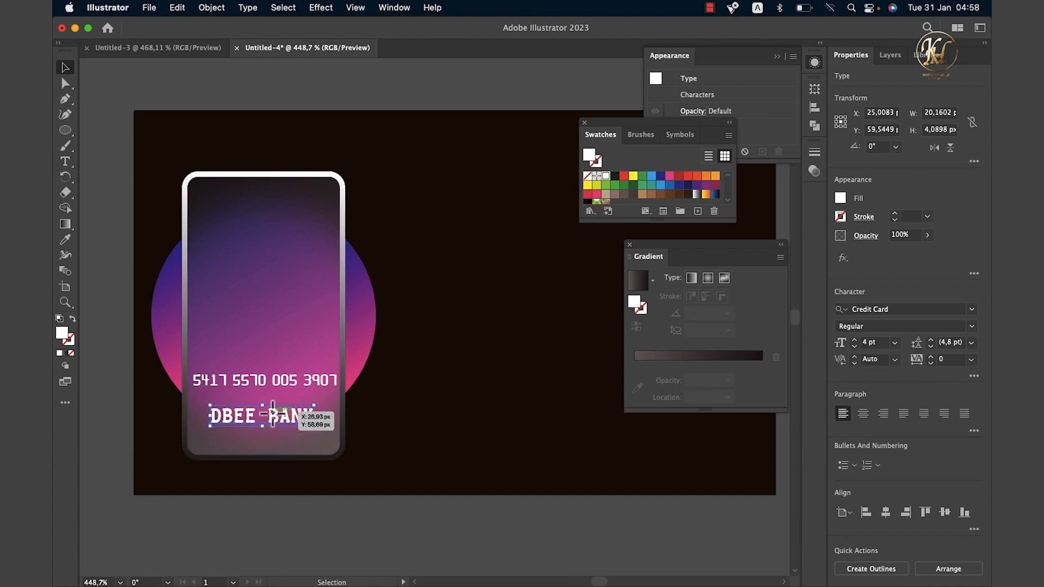
pyautogui.moveTo(272, 419)
pyautogui.mouseDown()
pyautogui.moveTo(276, 411)
pyautogui.moveTo(290, 419)
pyautogui.mouseUp()
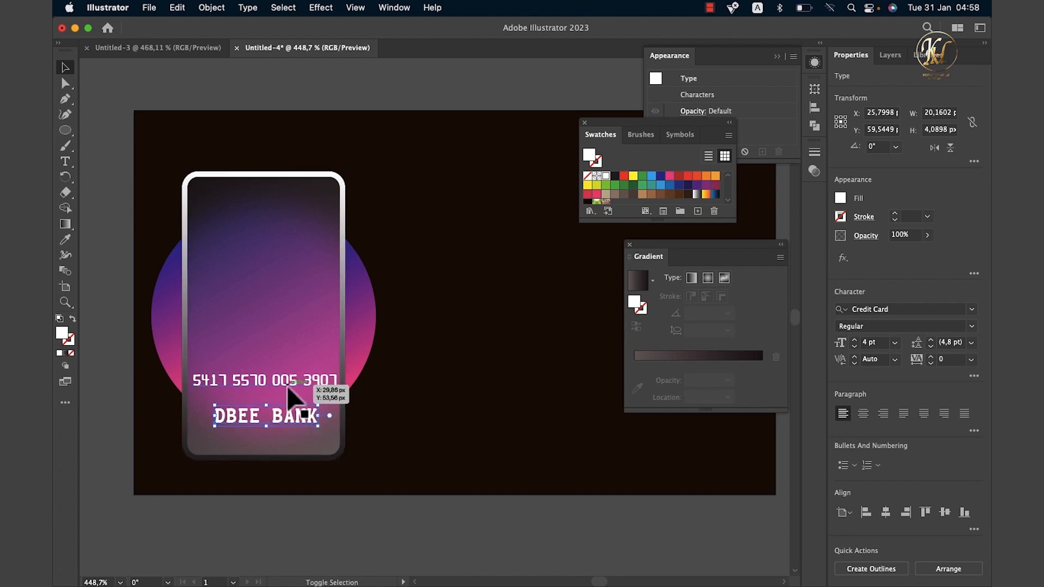
# - Expand the card number and the DBEE BANK text together into shapes, with Object and Fill enabled
pyautogui.keyDown('shift'); pyautogui.click(287, 384); pyautogui.keyUp('shift')
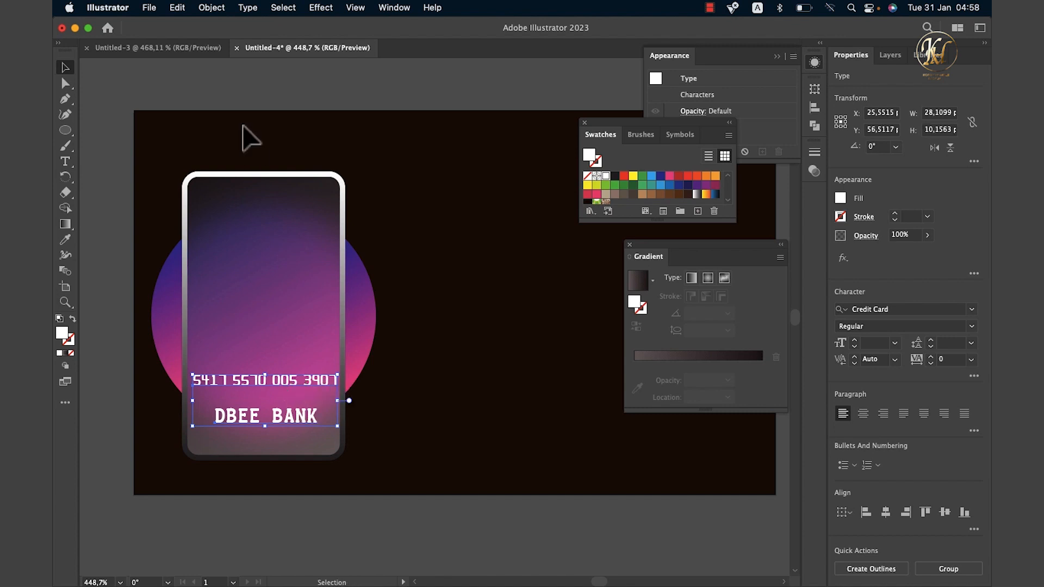
pyautogui.click(212, 10)
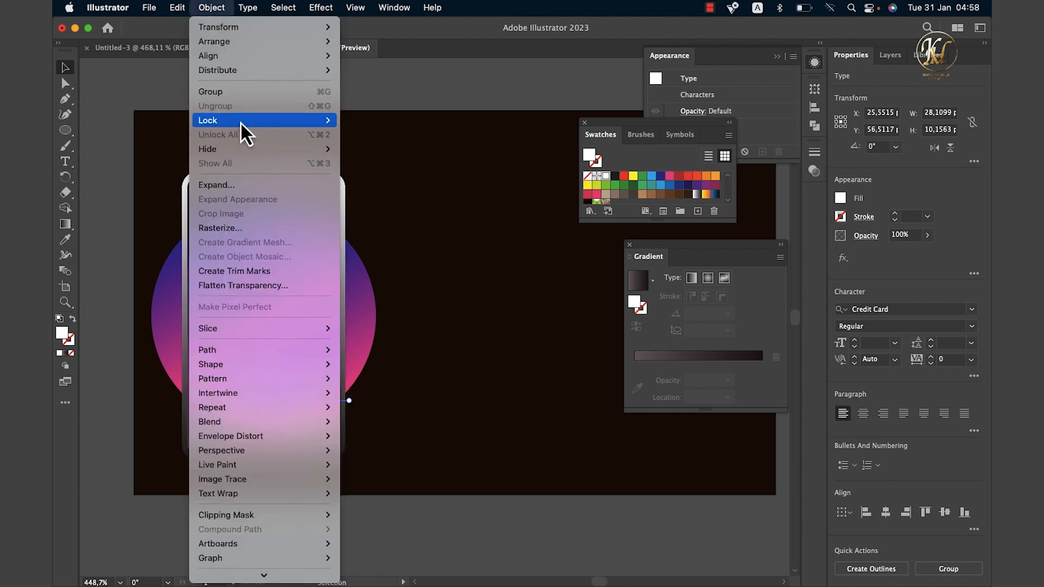
pyautogui.moveTo(228, 148)
pyautogui.click(217, 186)
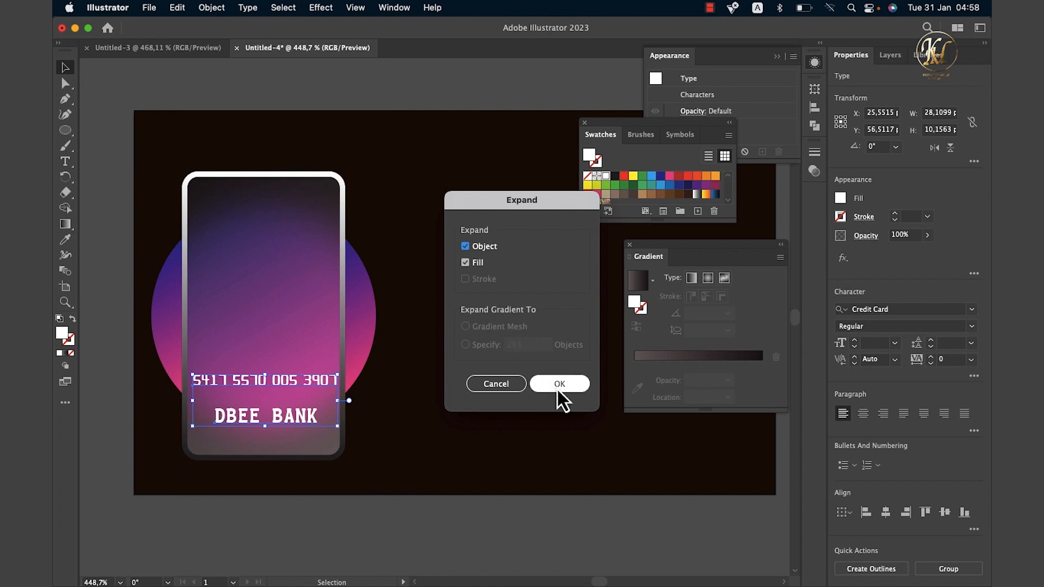
pyautogui.click(559, 384)
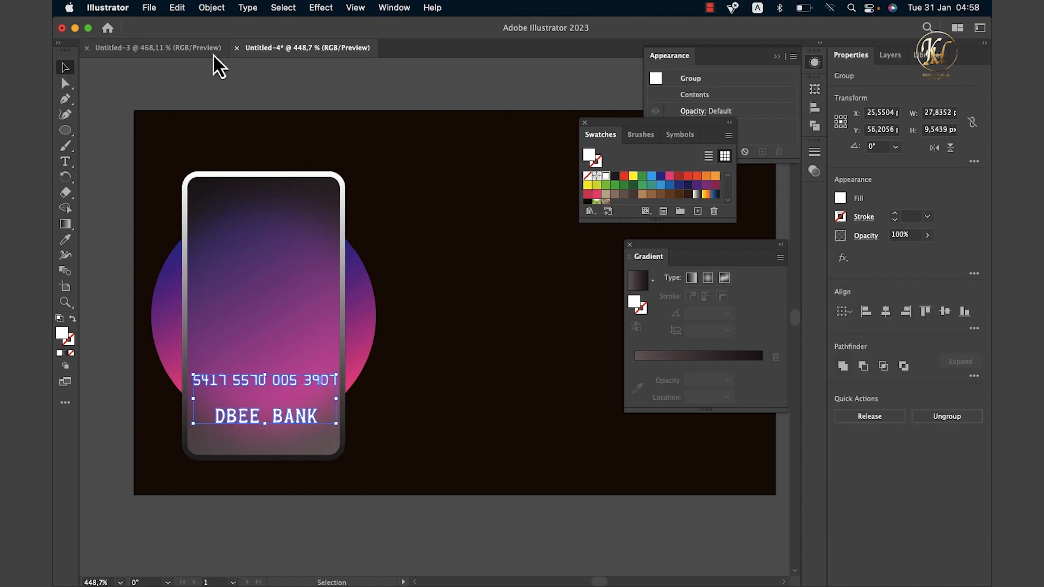
# - Combine the expanded lettering into a single compound path
pyautogui.click(200, 11)
pyautogui.moveTo(250, 532)
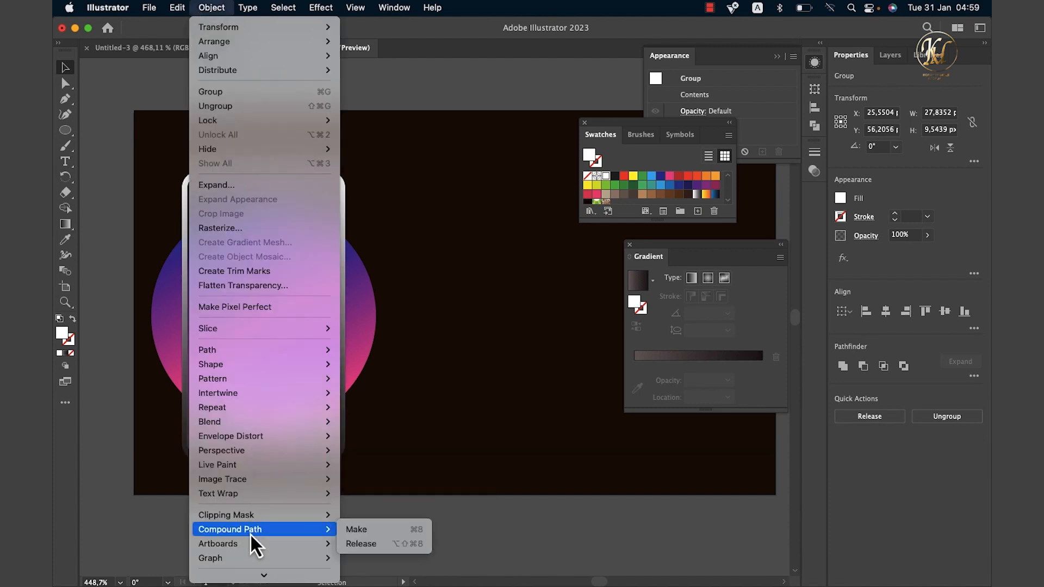
pyautogui.click(374, 530)
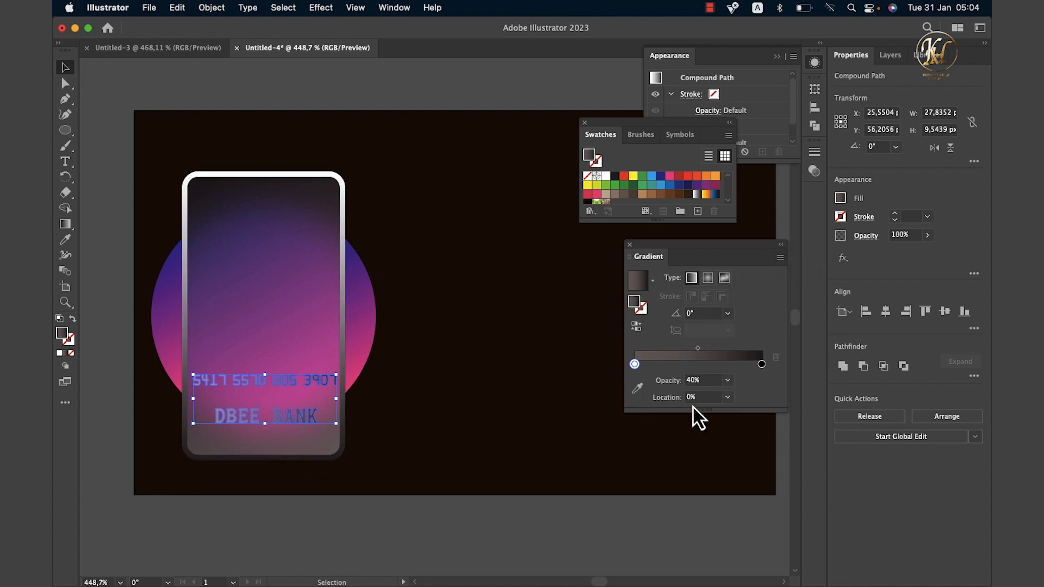
# - In the lettering's gradient, keep the dark end stop at 80% opacity, set the light start stop to 100%, and deselect the lettering
pyautogui.click(392, 10)
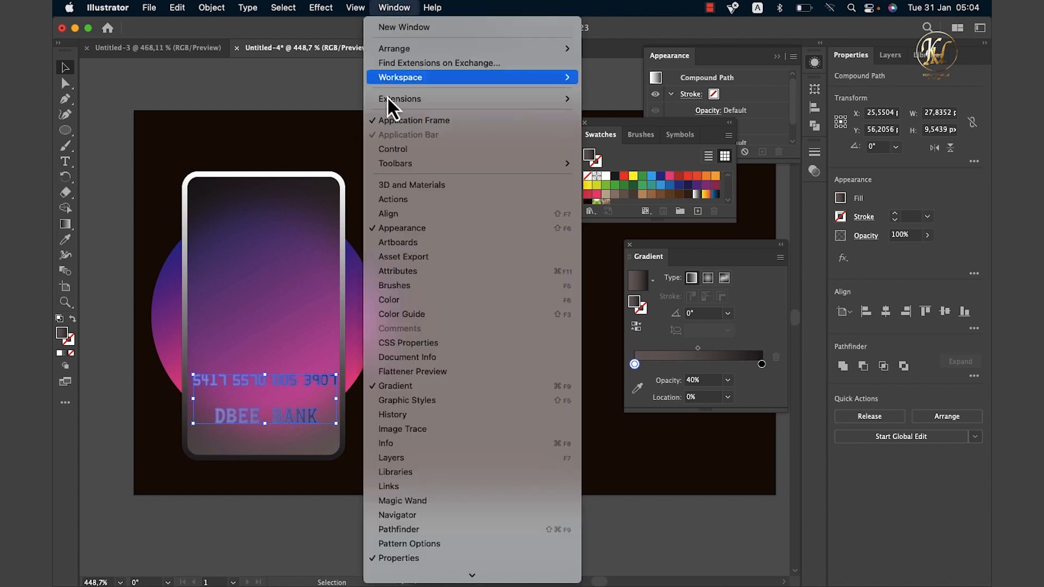
pyautogui.click(387, 386)
pyautogui.click(761, 364)
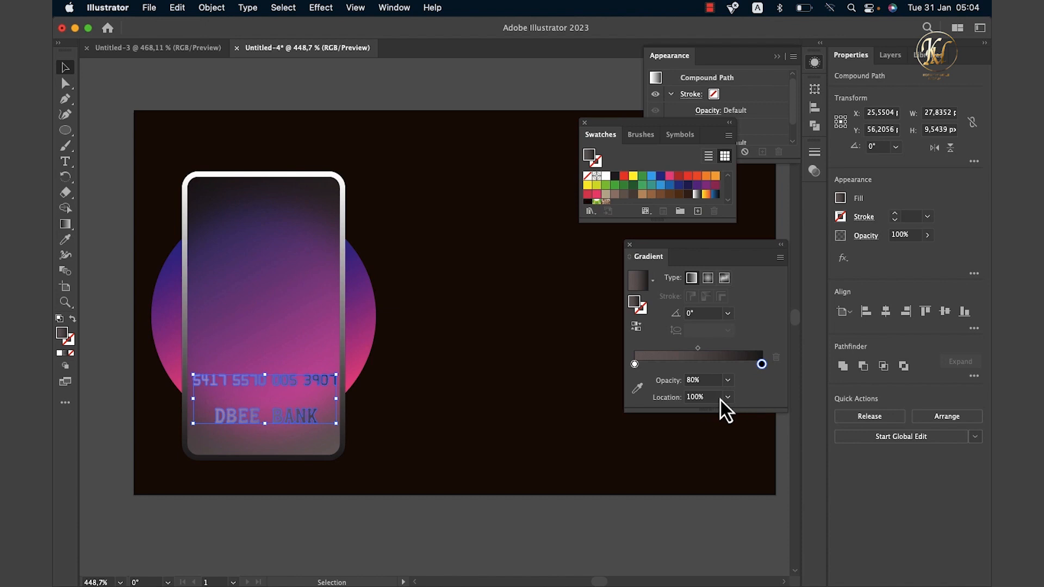
pyautogui.click(728, 381)
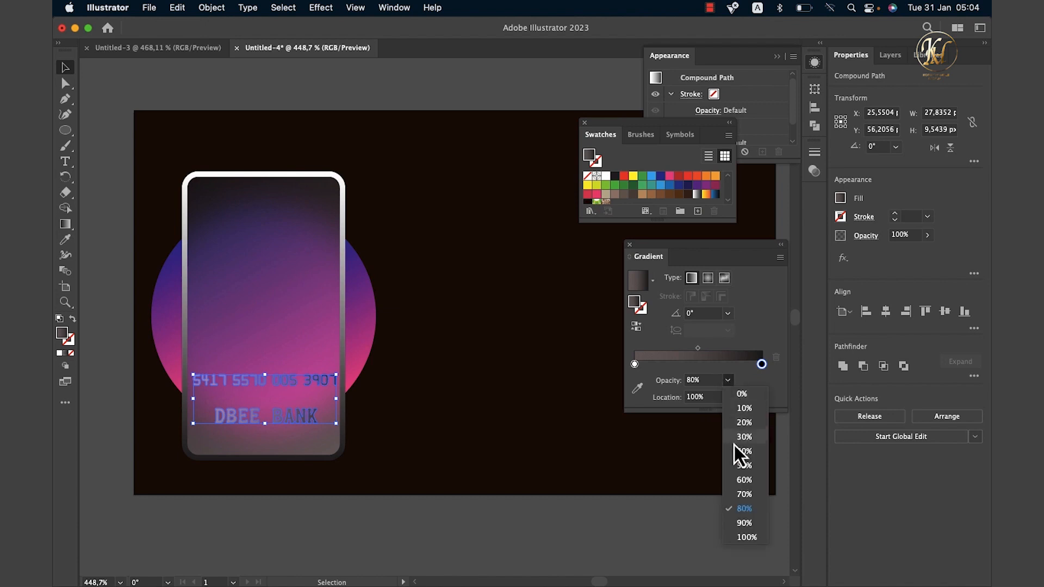
pyautogui.click(739, 510)
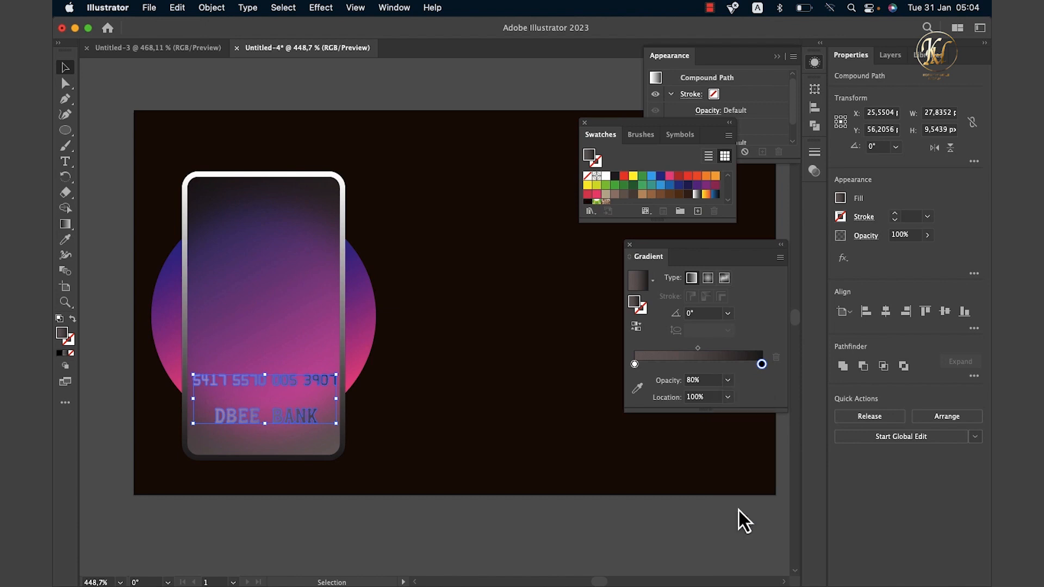
pyautogui.click(634, 364)
pyautogui.click(728, 381)
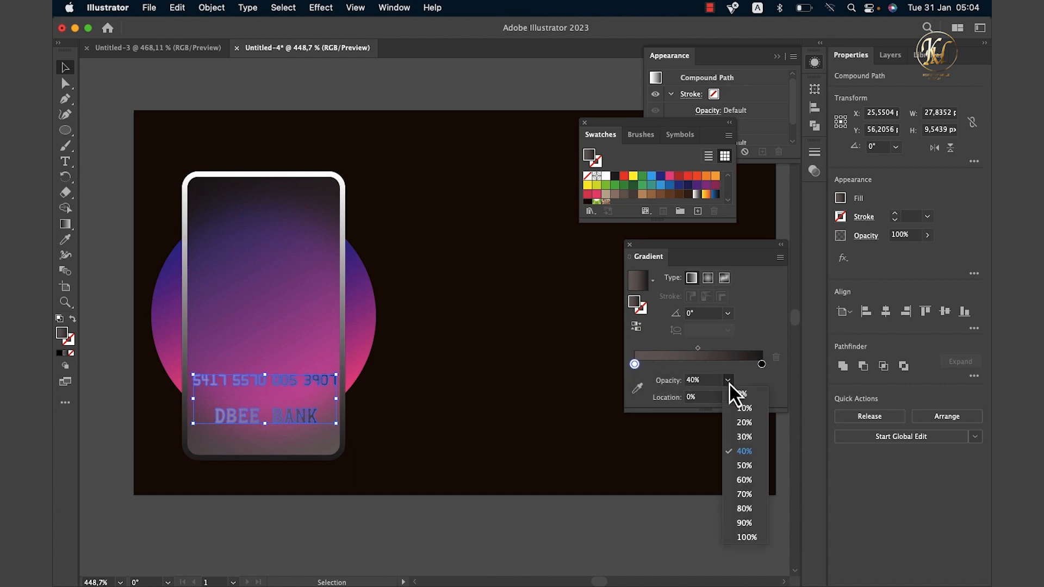
pyautogui.click(743, 538)
pyautogui.click(478, 413)
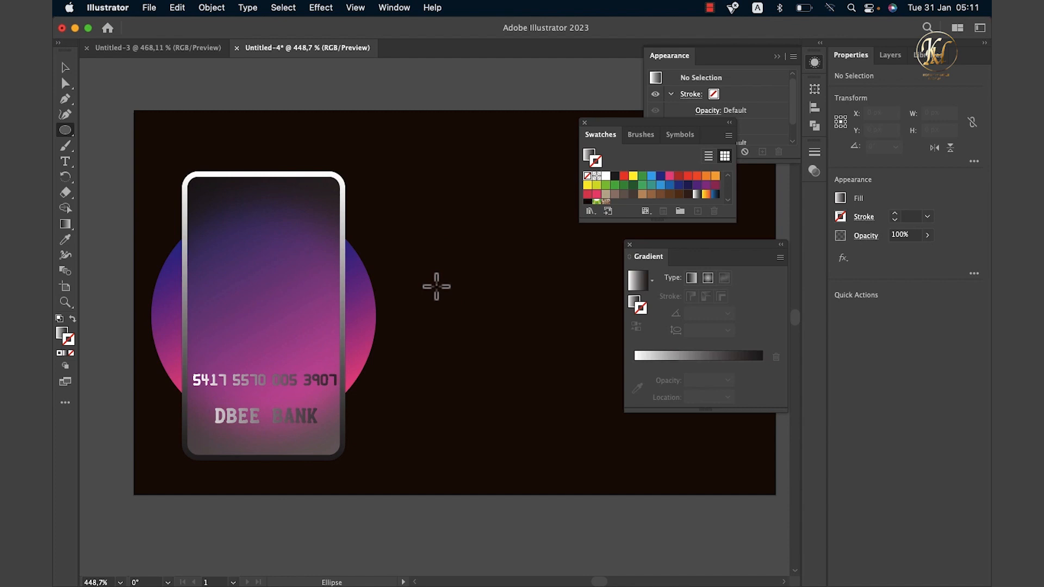
# - Draw a circle about 14 px in diameter on the empty artboard area beside the card
pyautogui.moveTo(435, 278); pyautogui.dragTo(506, 335)
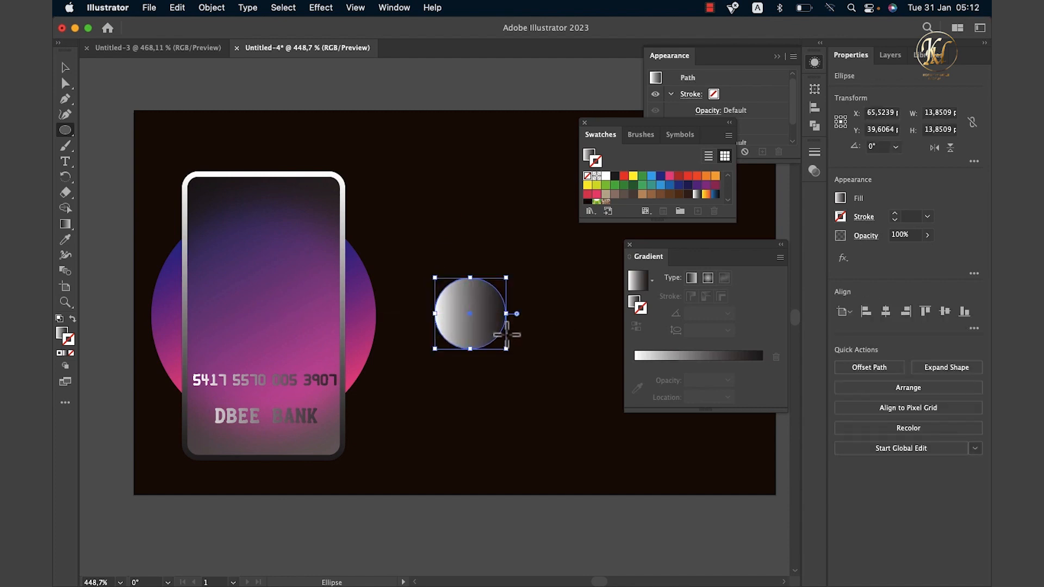
# - Remove the fill from the circle beside the card and give it a 1 pt white stroke
pyautogui.click(842, 199)
pyautogui.click(698, 244)
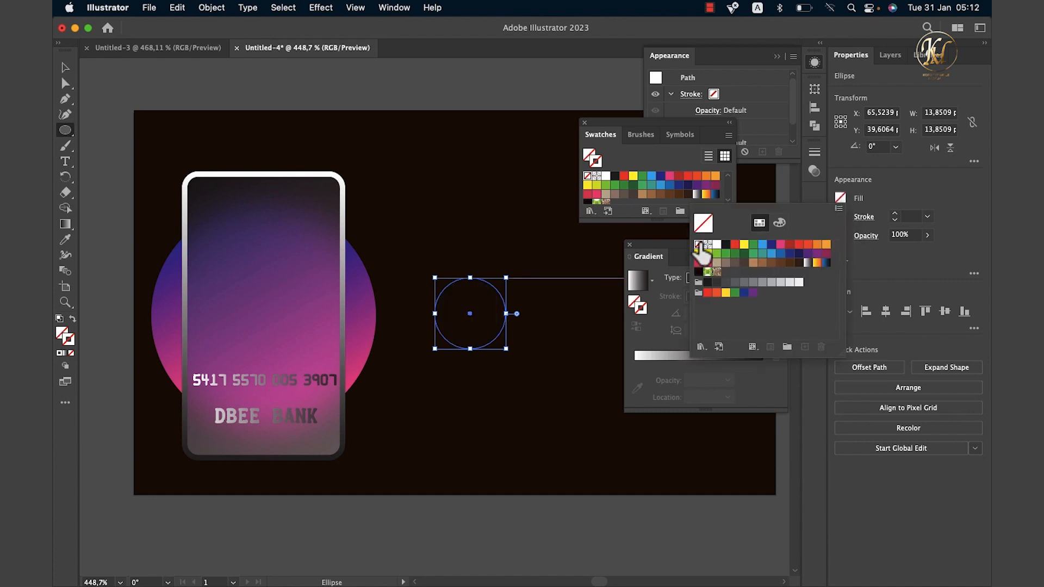
pyautogui.click(840, 217)
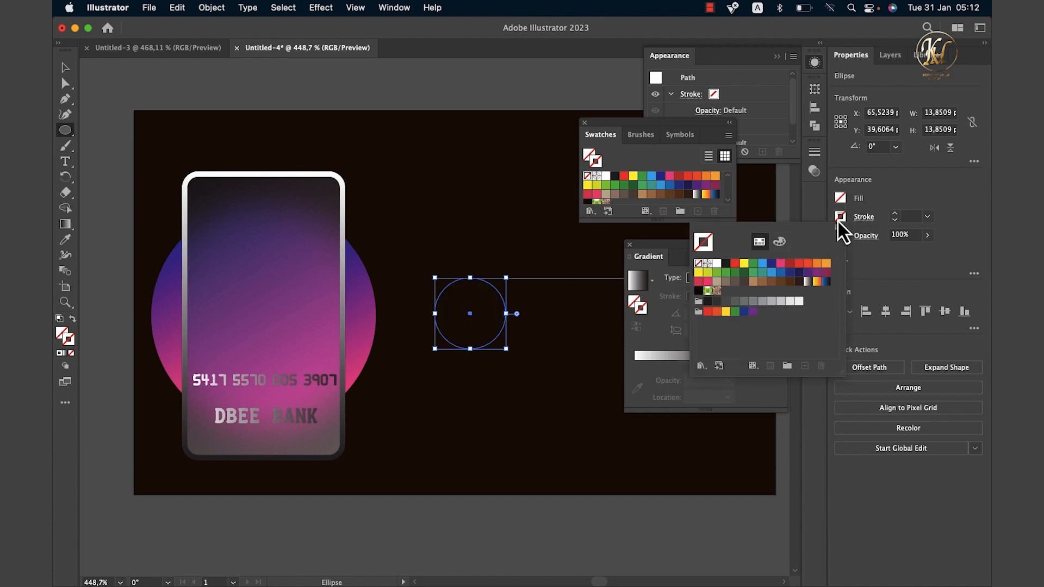
pyautogui.click(718, 264)
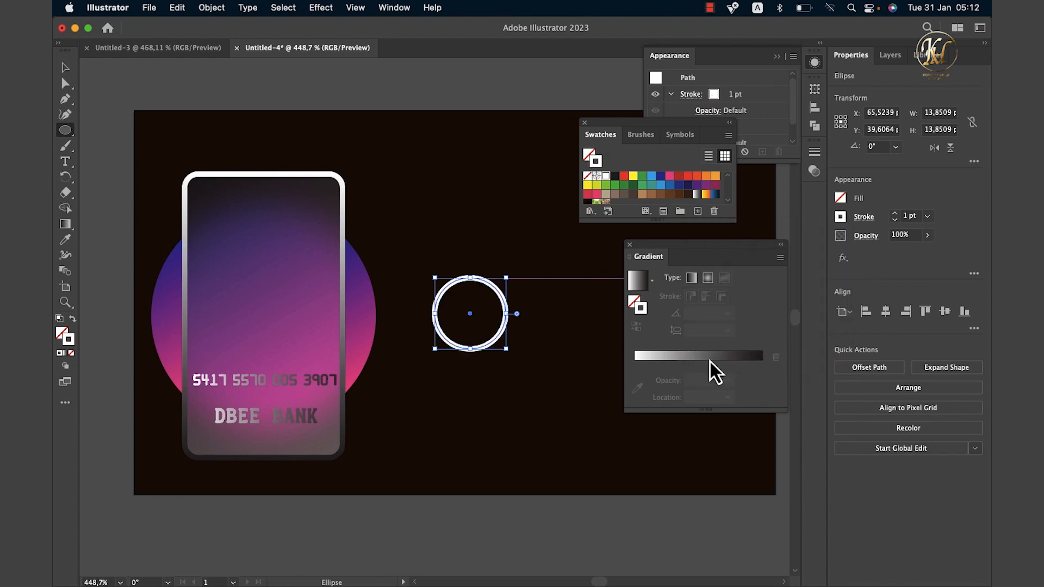
# - Apply the white-to-black linear gradient to the circle's stroke and set the dark end stop's opacity to 0%
pyautogui.click(710, 359)
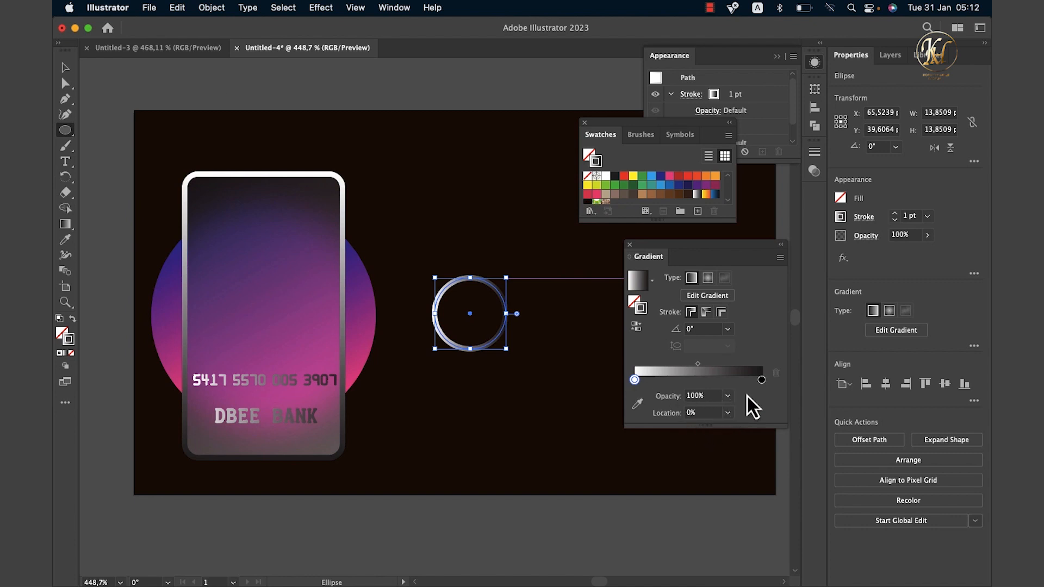
pyautogui.click(763, 383)
pyautogui.click(728, 396)
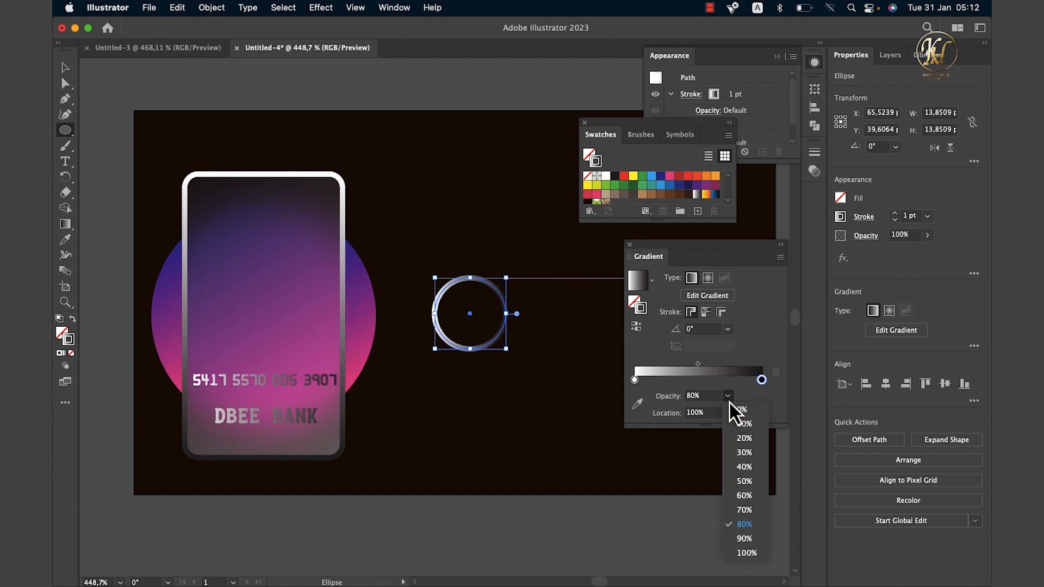
pyautogui.click(734, 412)
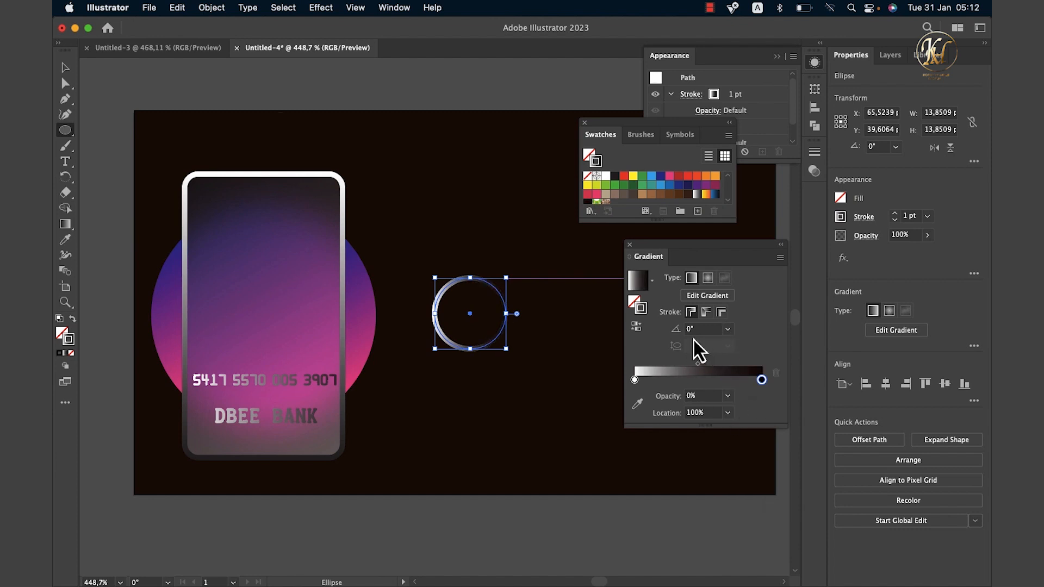
# - Duplicate the ring to its right, reverse the copy's stroke gradient, and move the copy back to overlap the original by about half
pyautogui.press('v')
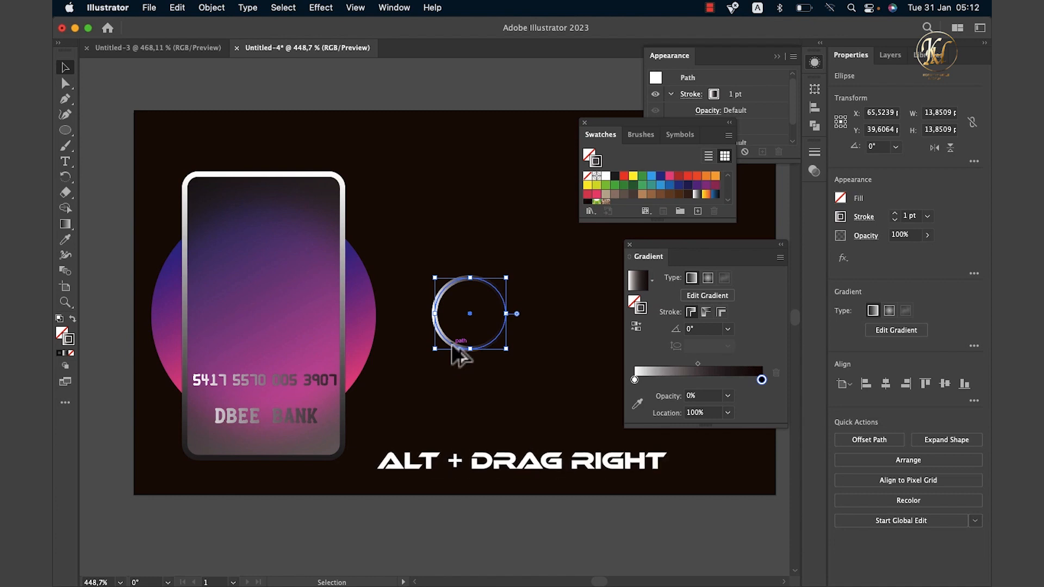
pyautogui.moveTo(451, 344); pyautogui.dragTo(542, 348)
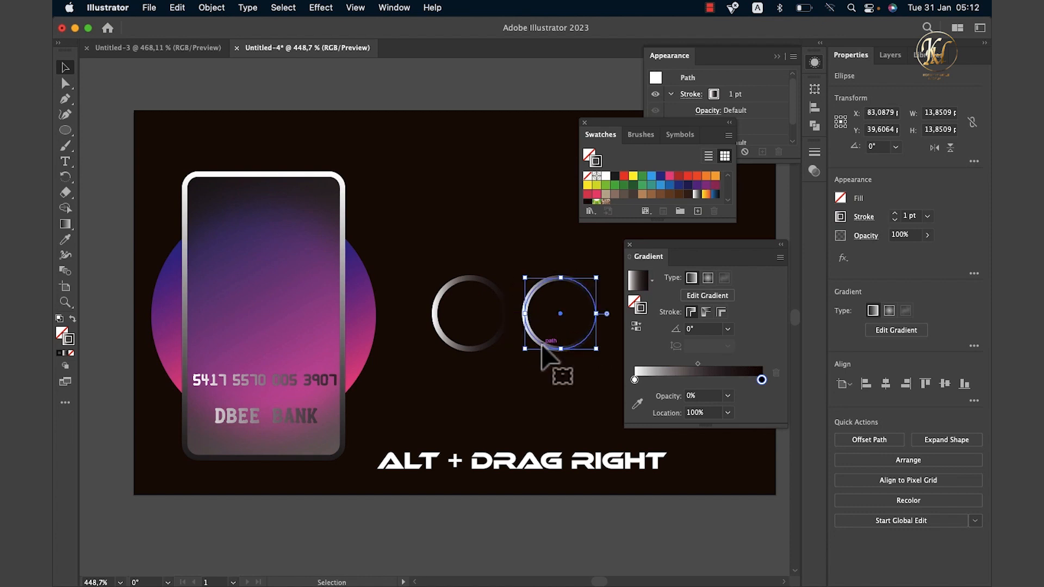
pyautogui.click(636, 327)
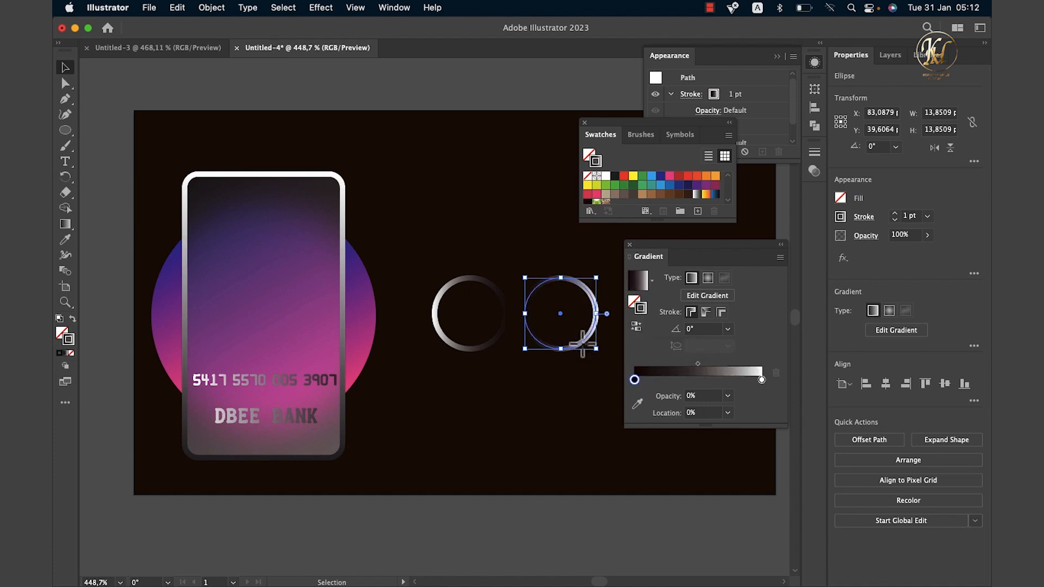
pyautogui.moveTo(582, 342); pyautogui.dragTo(525, 346)
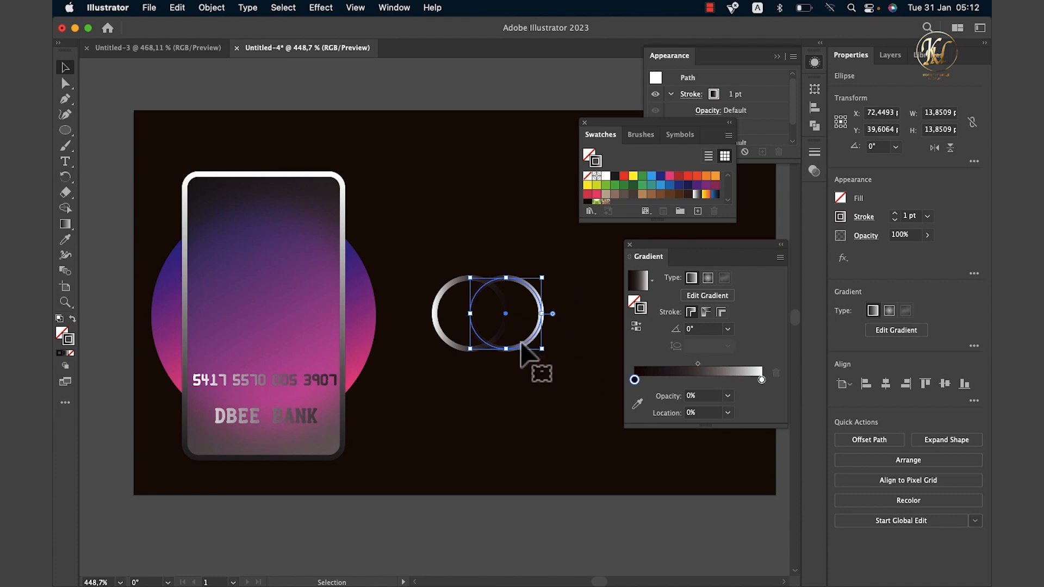
# - Place both overlapping rings together in the card's upper-right area, scaled down to about 16 × 11 px, and deselect them
pyautogui.keyDown('shift'); pyautogui.click(447, 348); pyautogui.keyUp('shift')
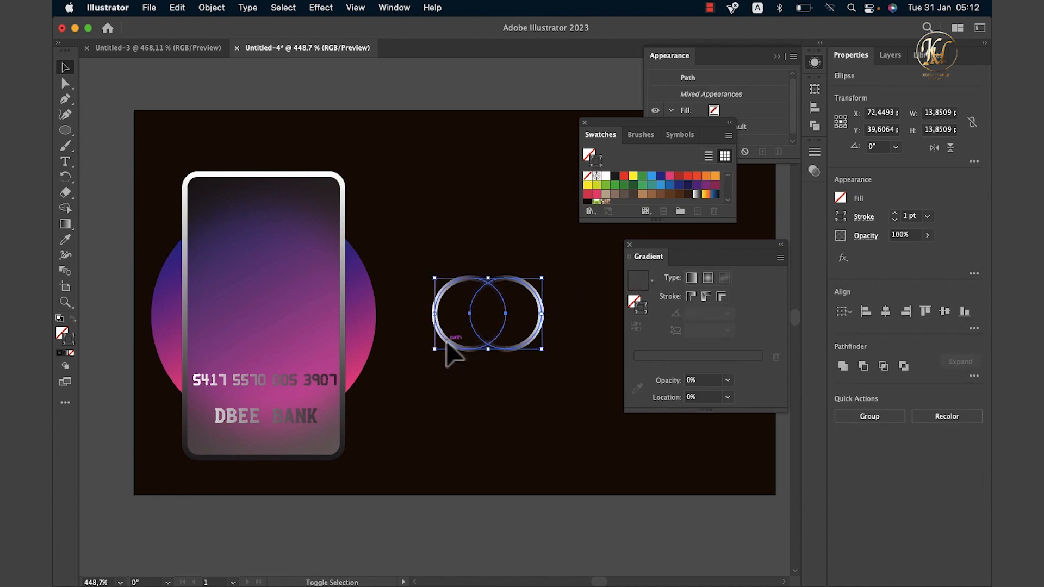
pyautogui.press('a')
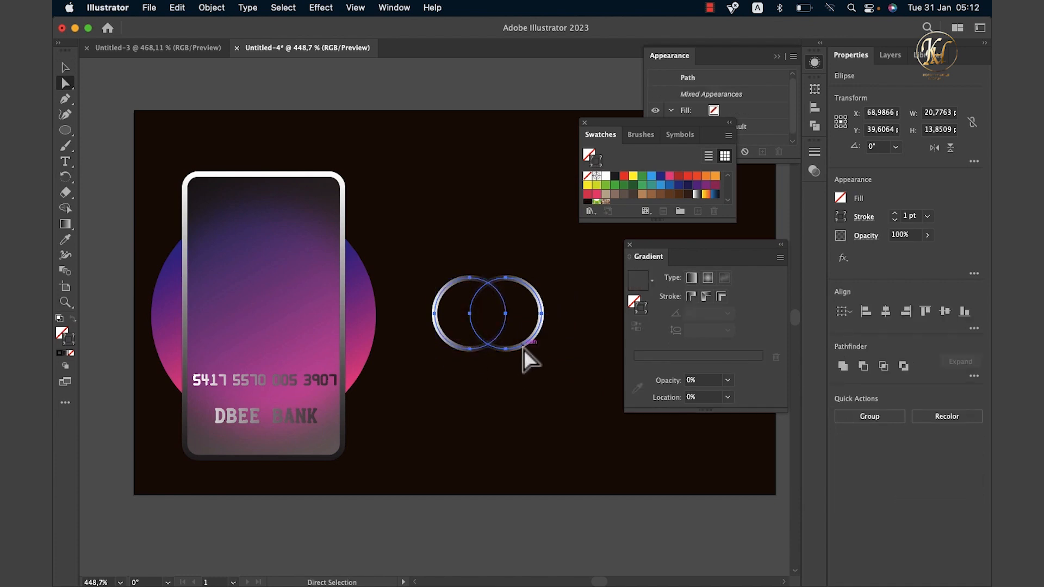
pyautogui.moveTo(523, 348); pyautogui.dragTo(318, 264)
pyautogui.press('v')
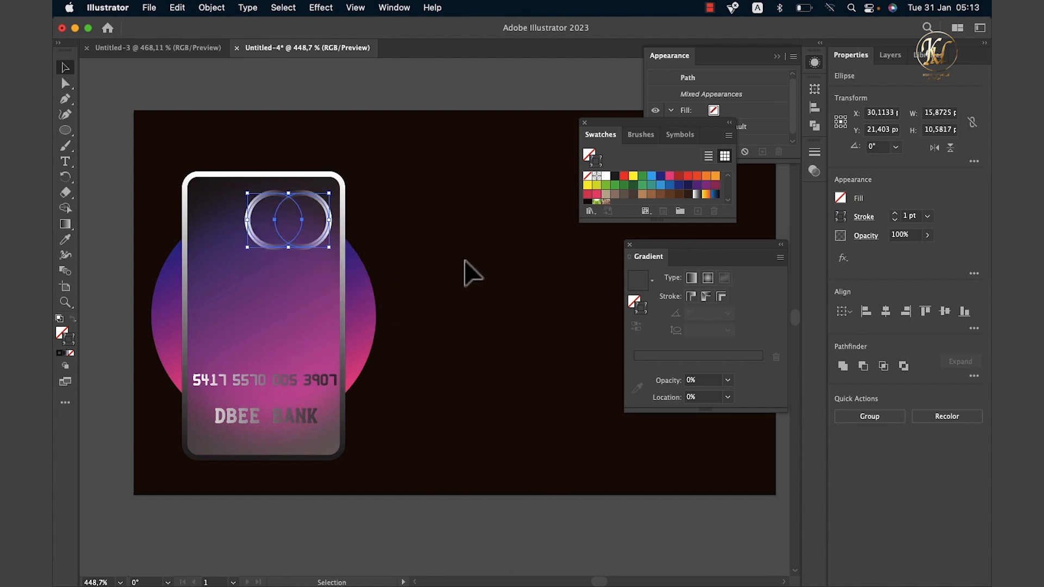
pyautogui.click(465, 262)
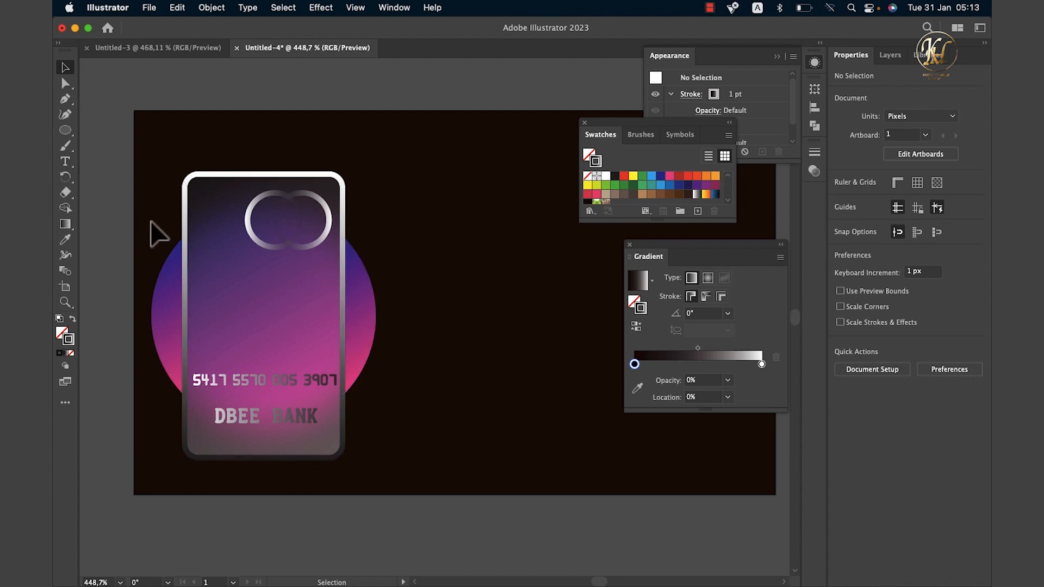
# - Add the text MASTER in Montserrat Regular on the empty artboard area beside the card
pyautogui.click(65, 162)
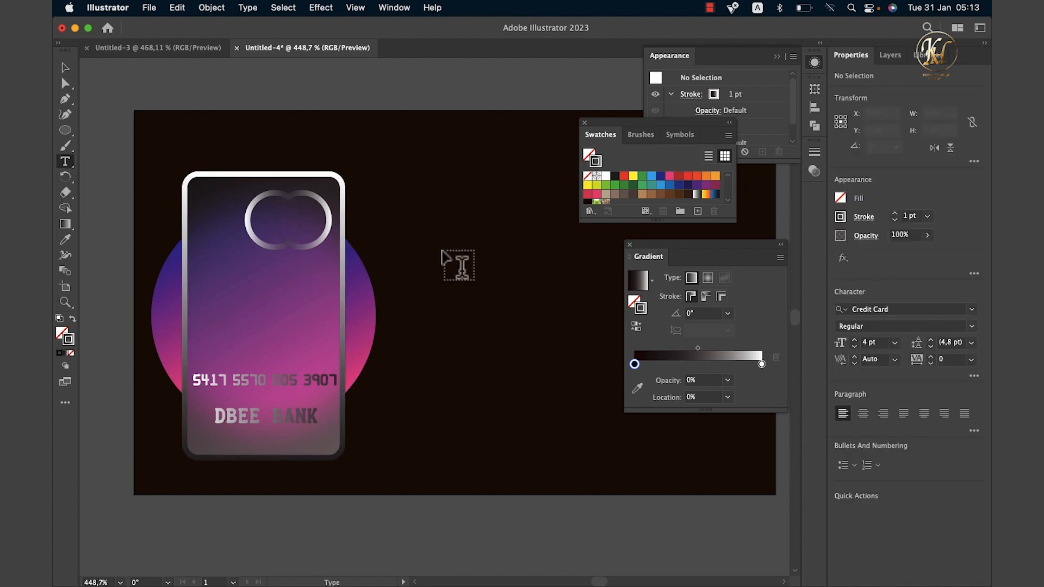
pyautogui.click(443, 247)
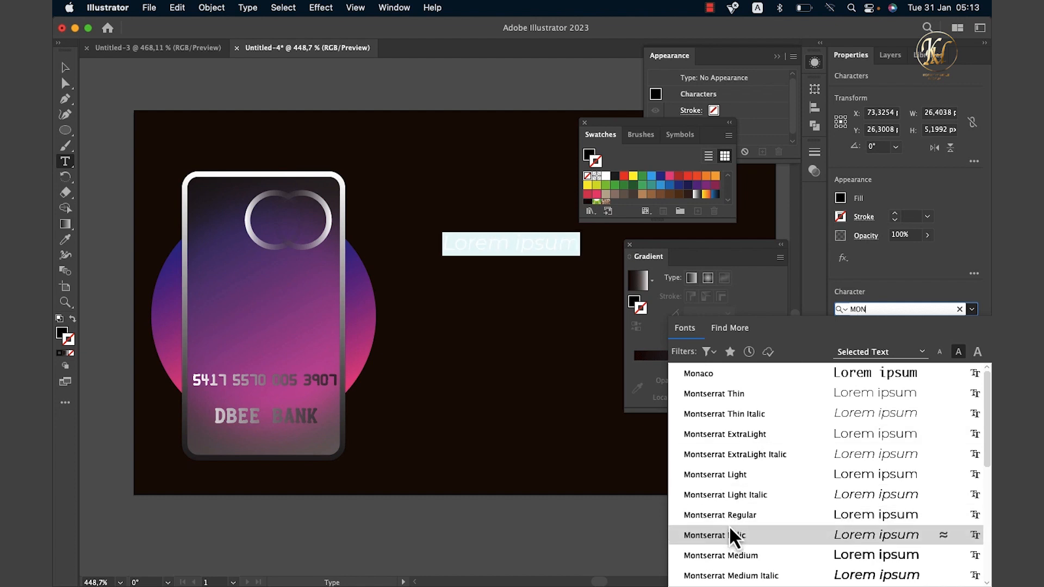
pyautogui.click(730, 515)
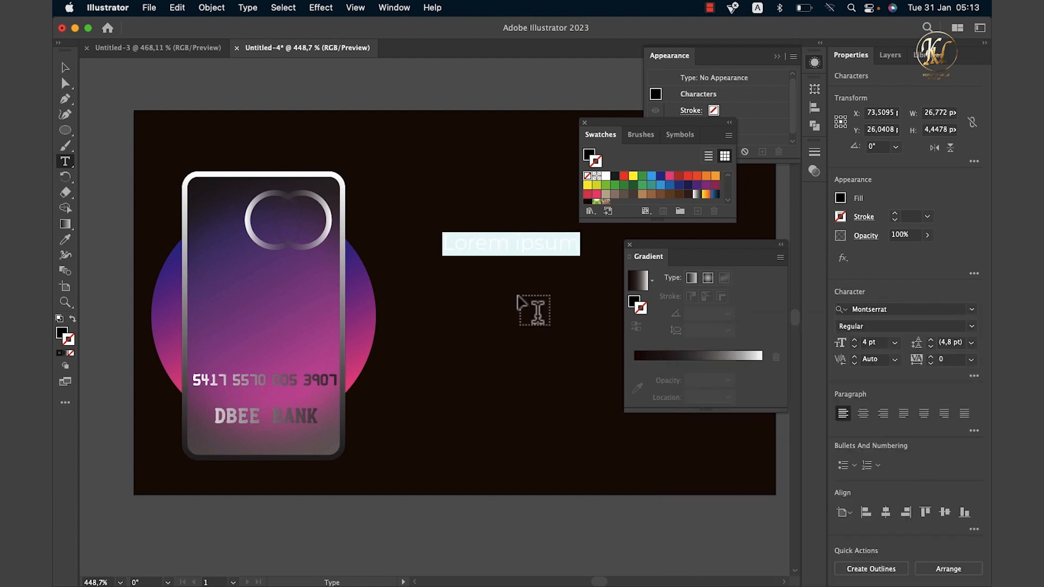
pyautogui.write('MAS')
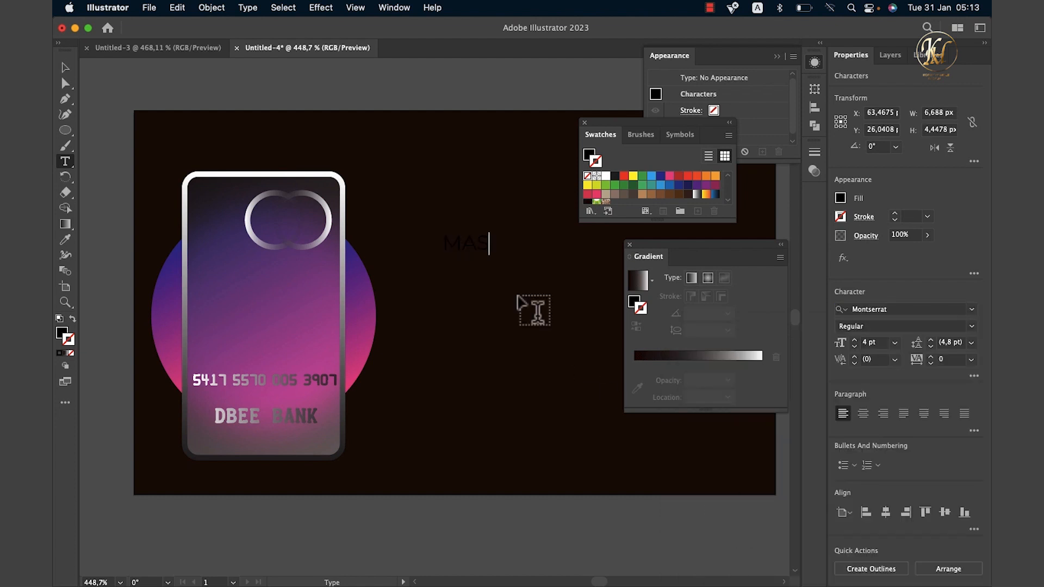
pyautogui.write('TER')
# - Fill the MASTER text with white and move it onto the middle of the card
pyautogui.doubleClick(526, 243)
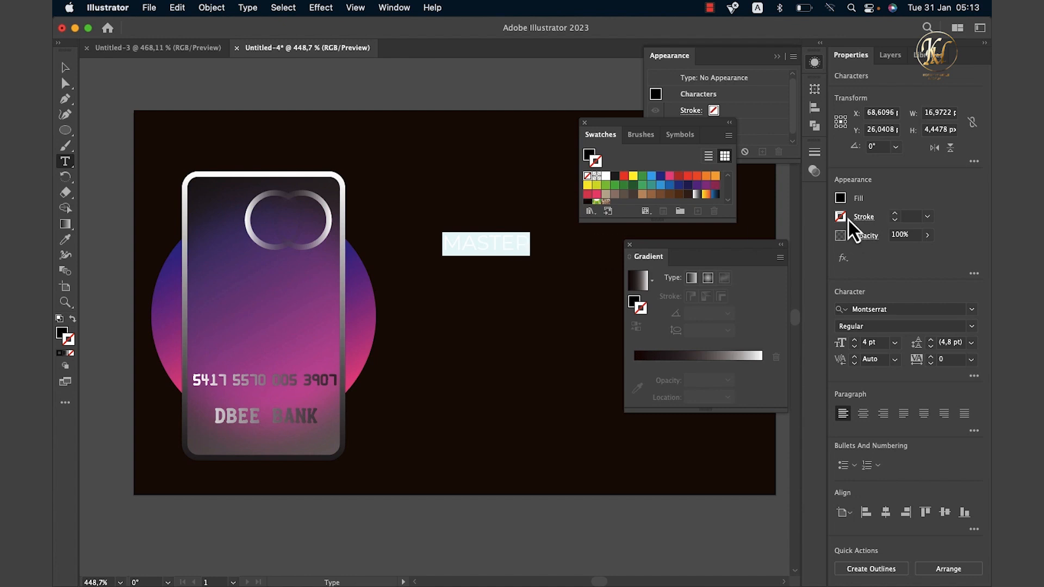
pyautogui.click(839, 201)
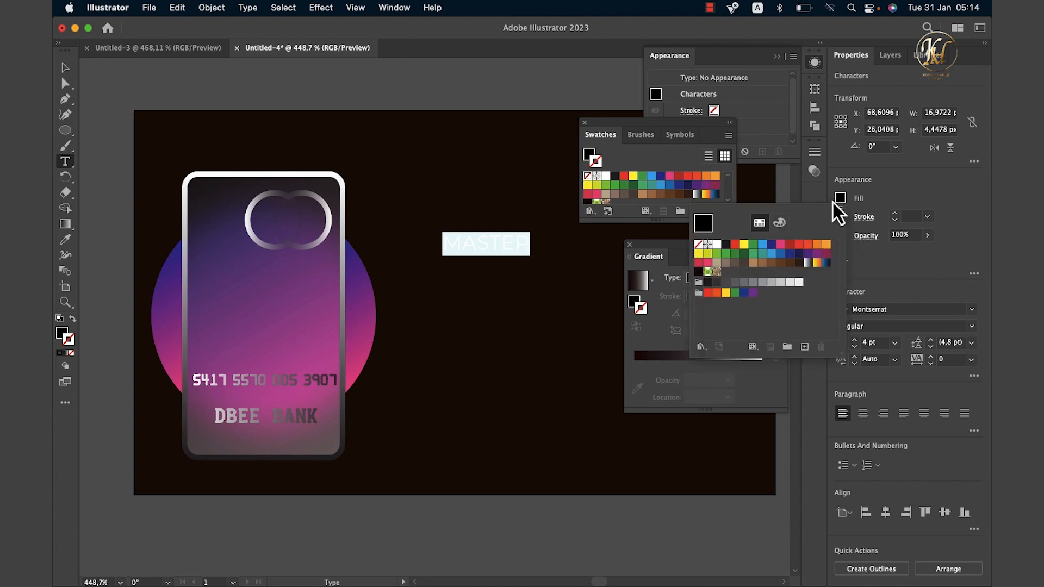
pyautogui.click(713, 248)
pyautogui.press('Escape')
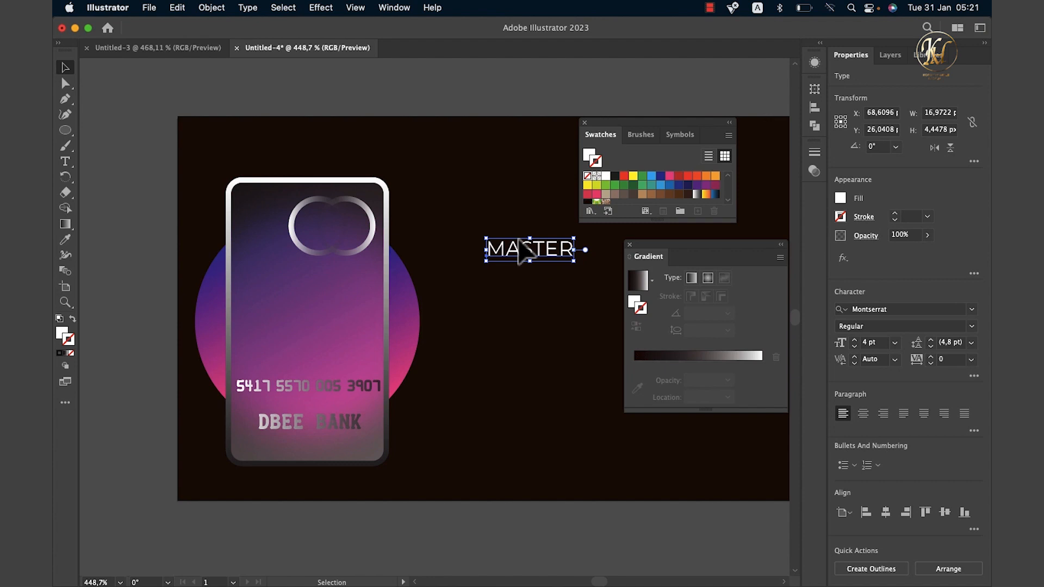
pyautogui.moveTo(520, 241); pyautogui.dragTo(308, 318)
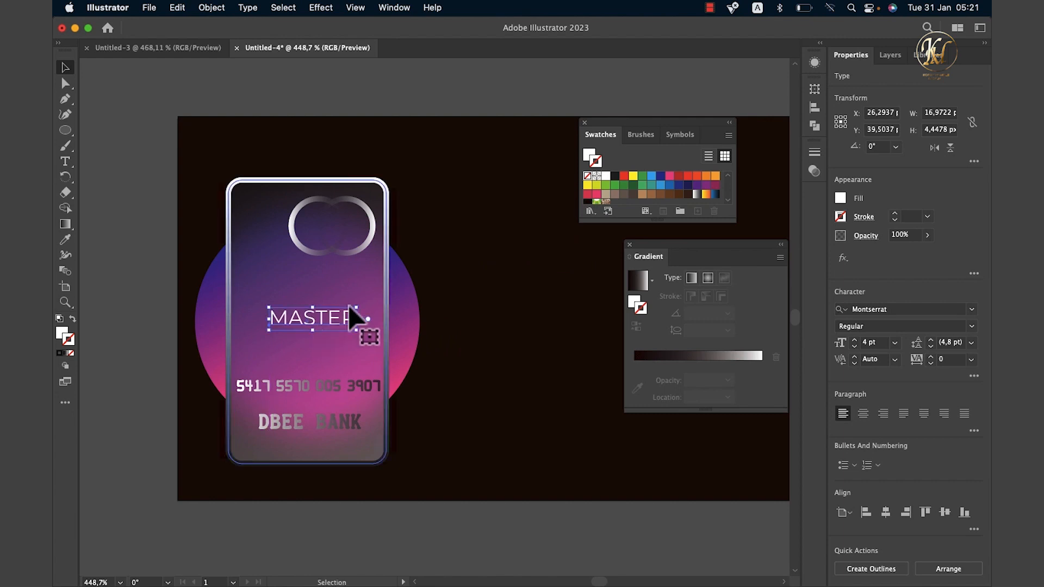
# - Enlarge the MASTER text to 12 pt and shift it slightly left and up over the card
pyautogui.click(855, 341)
pyautogui.click(855, 341)
pyautogui.click(855, 341)
pyautogui.click(855, 341)
pyautogui.click(855, 341)
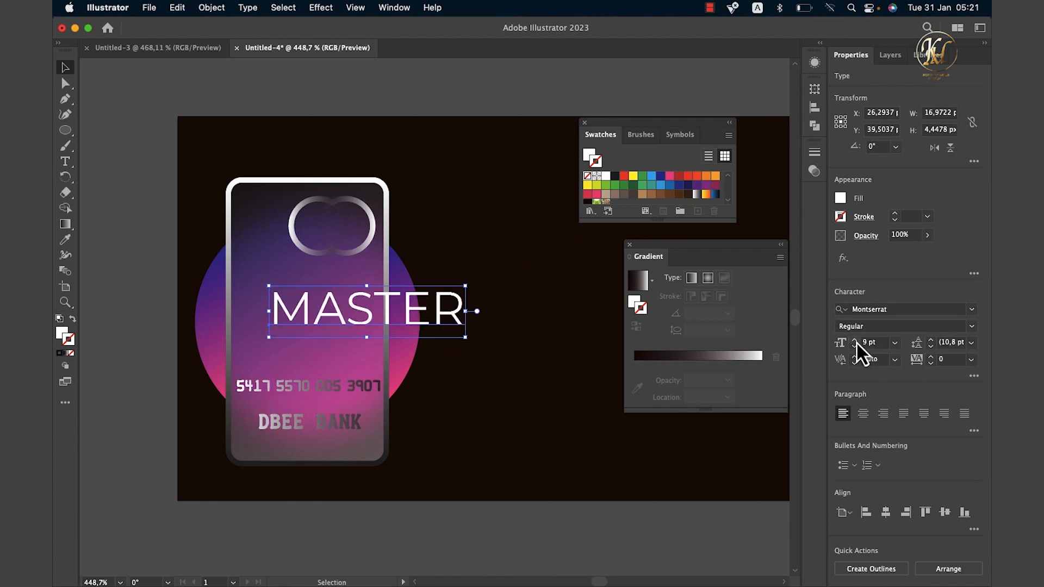
pyautogui.click(855, 340)
pyautogui.click(855, 340)
pyautogui.click(855, 341)
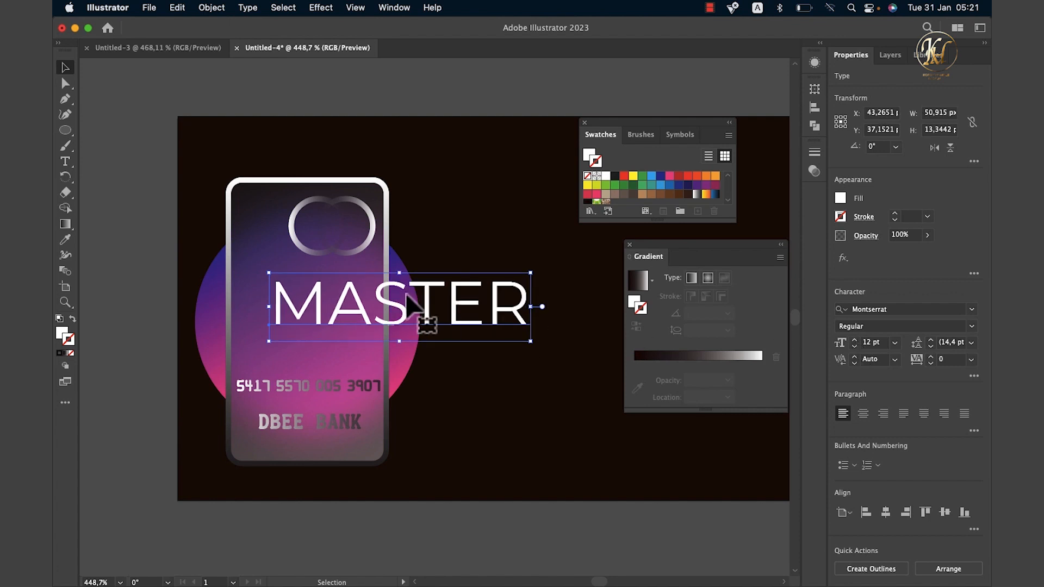
pyautogui.moveTo(359, 321); pyautogui.dragTo(328, 312)
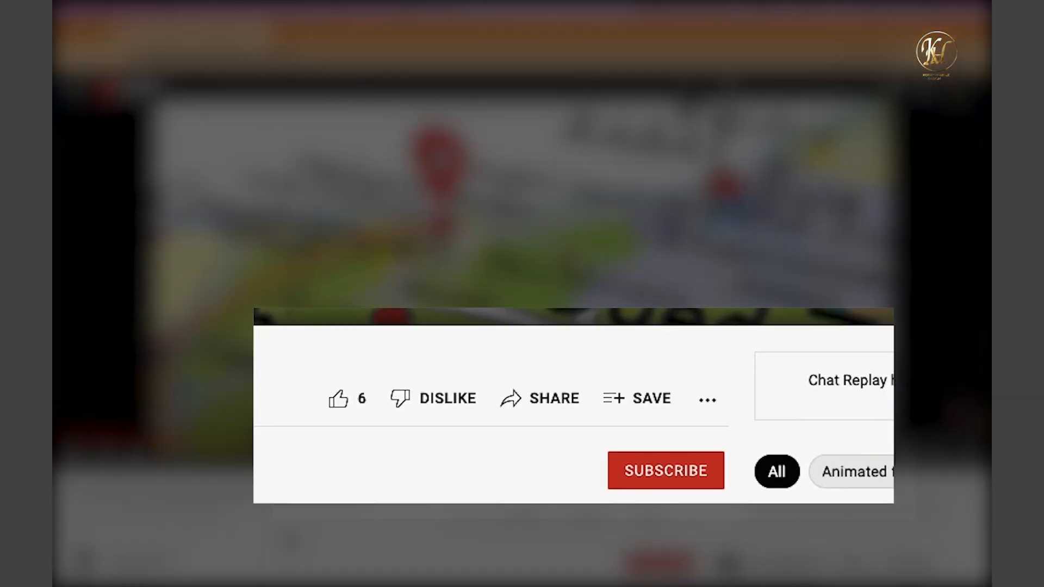
pyautogui.click(339, 412)
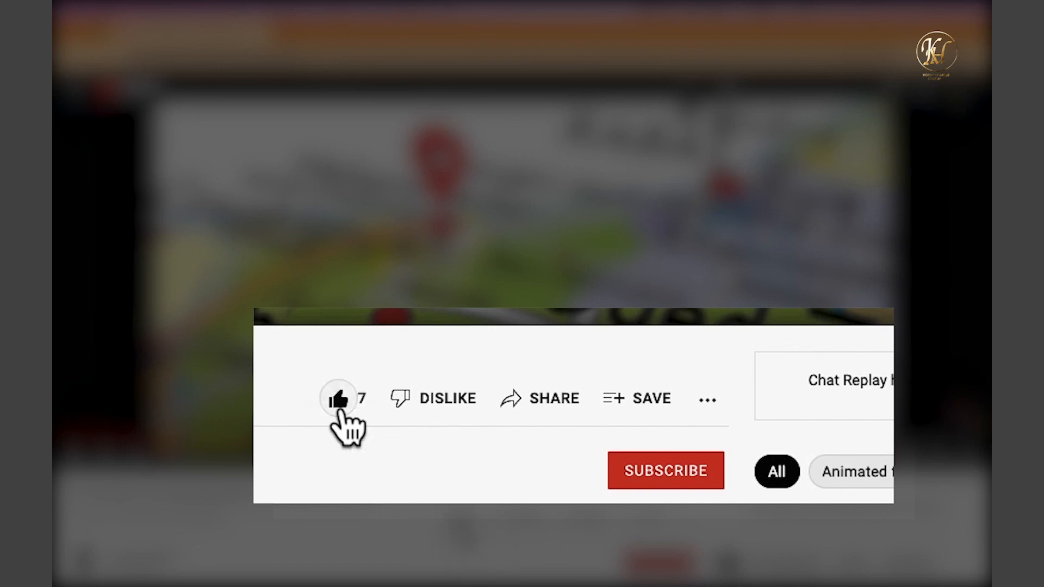
pyautogui.click(622, 478)
pyautogui.click(707, 474)
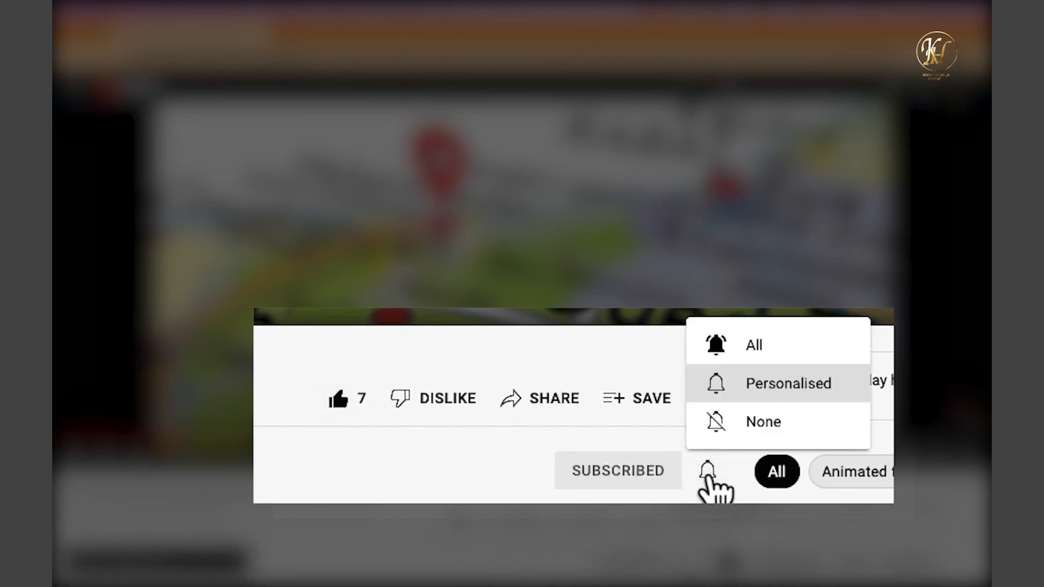